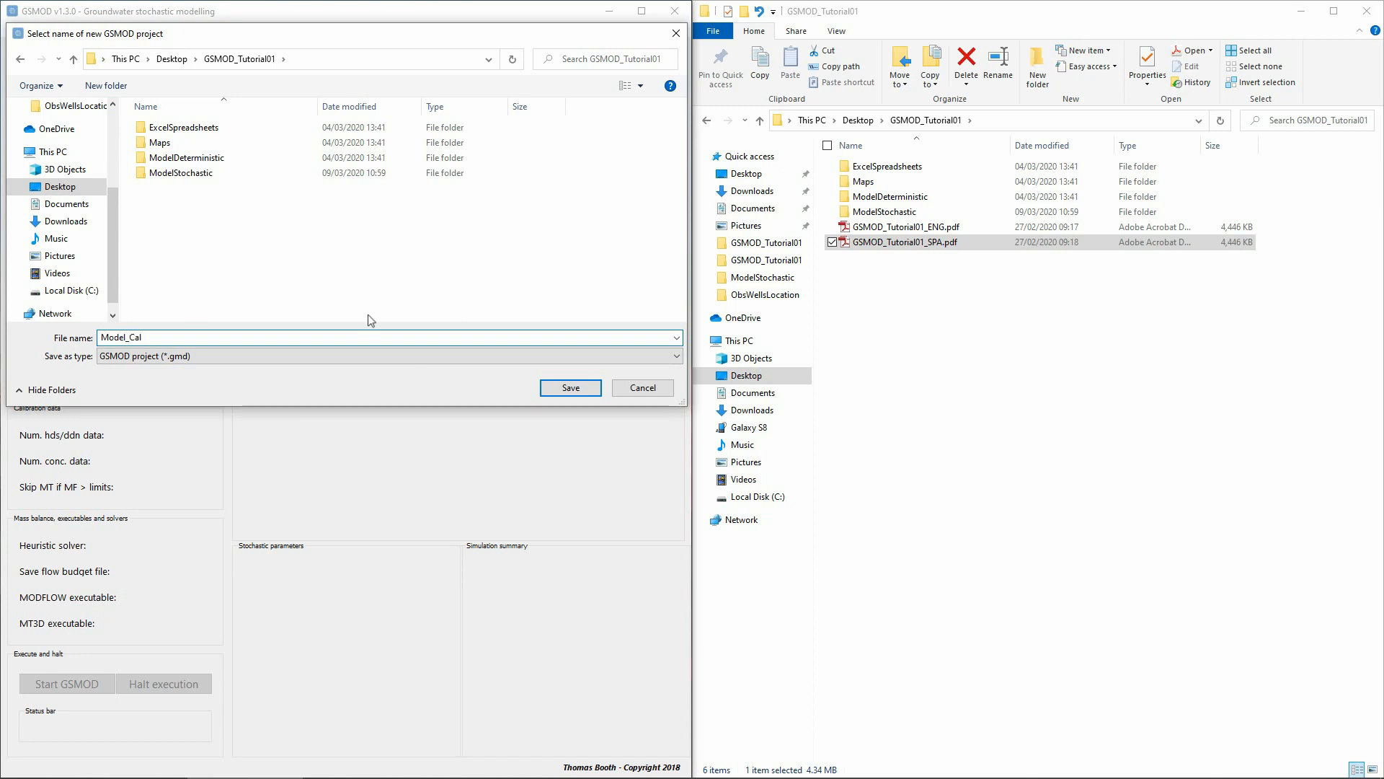
- Save the new project as Model_Cal and turn on the stochastic transport model in its general parameters
left_click(580, 389)
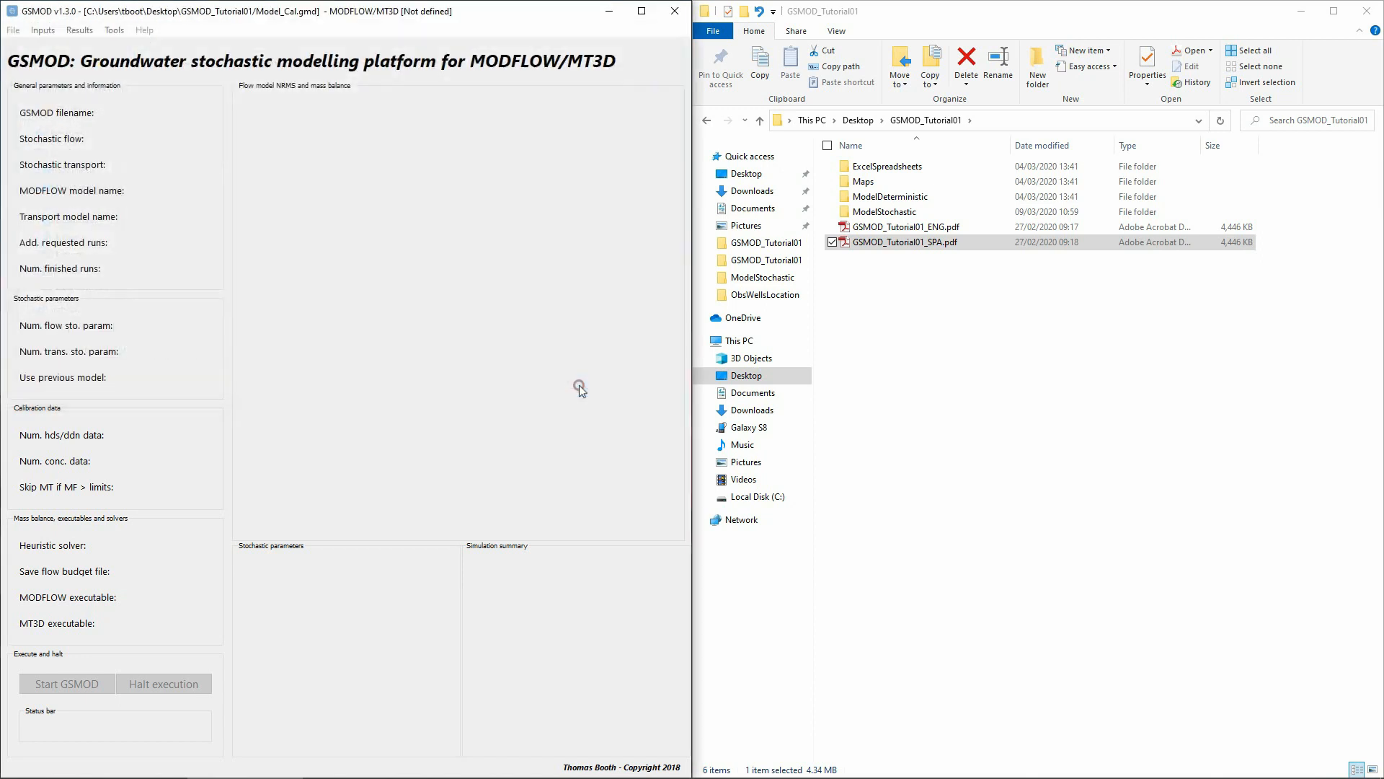
left_click(45, 30)
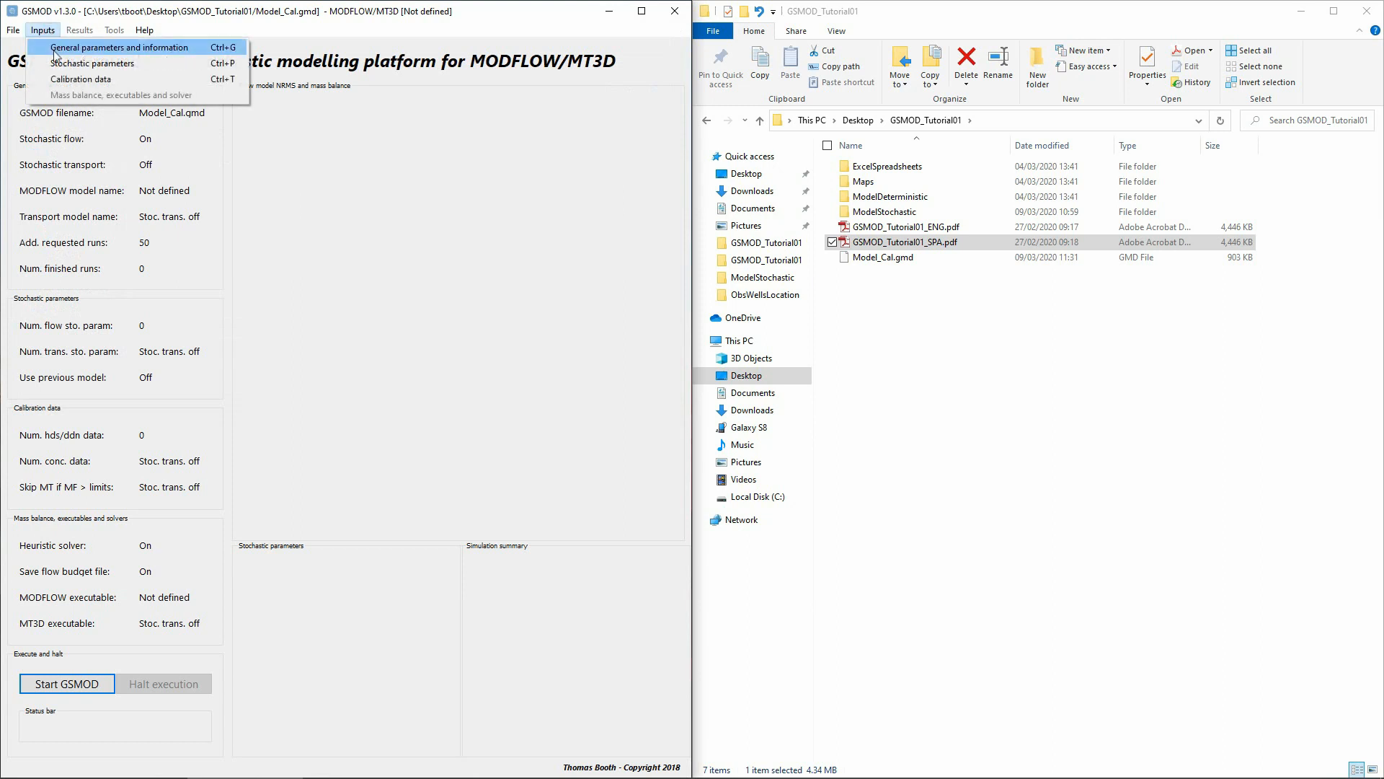
left_click(55, 47)
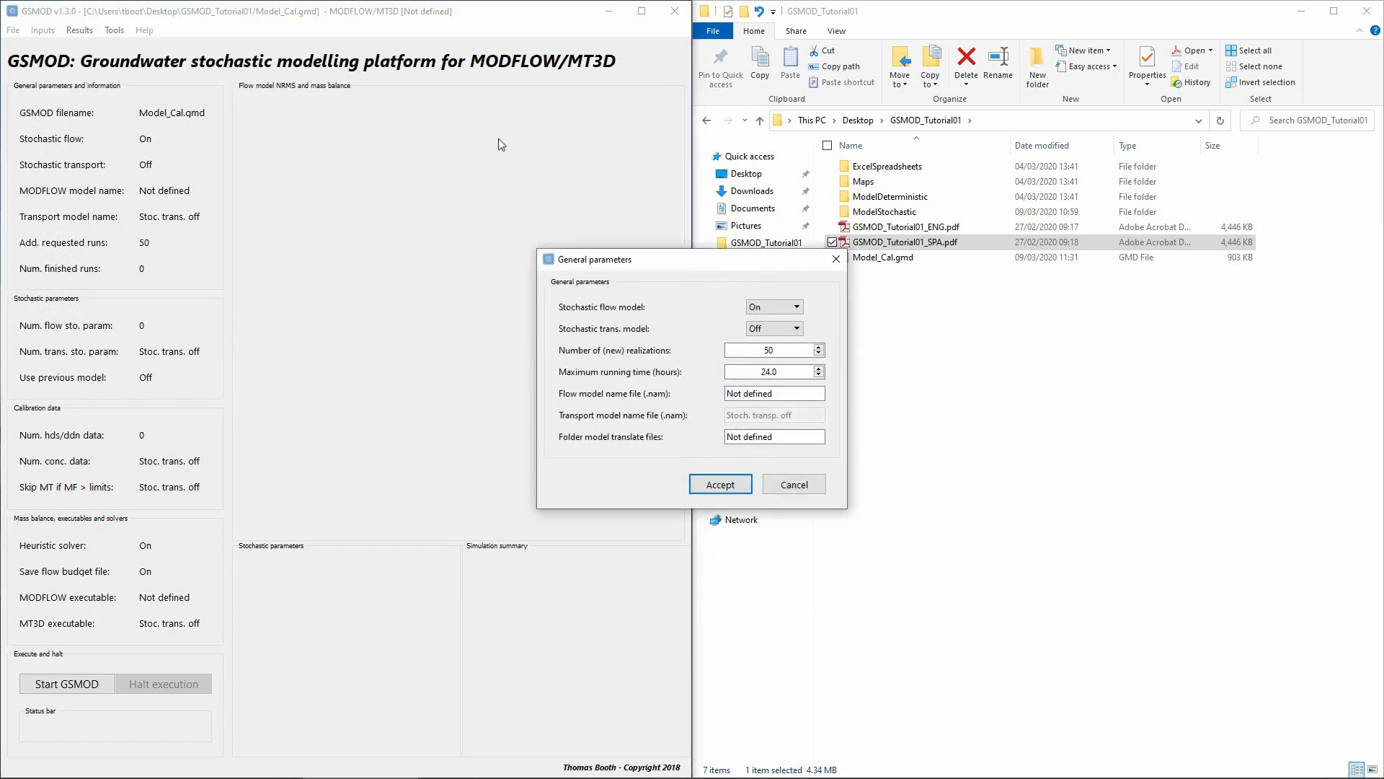
left_click(770, 329)
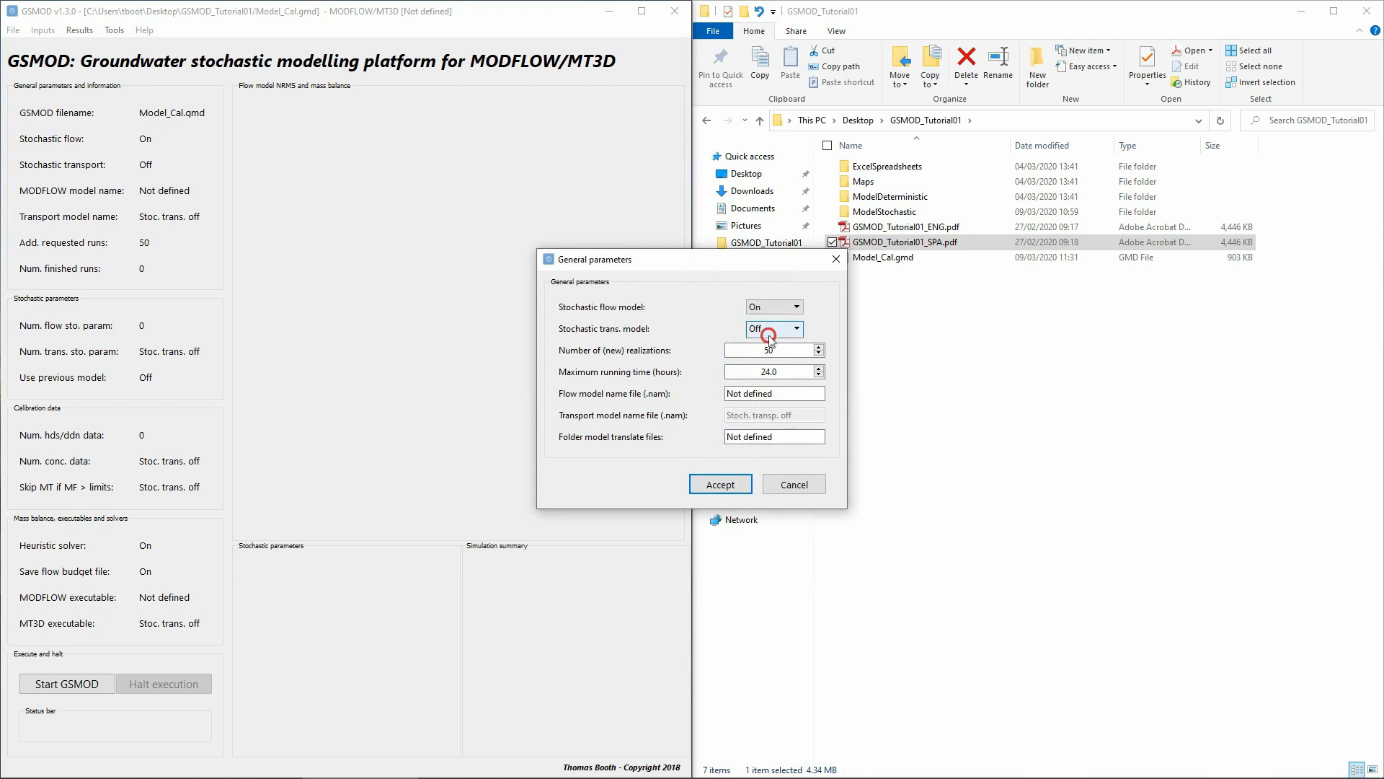
left_click(770, 342)
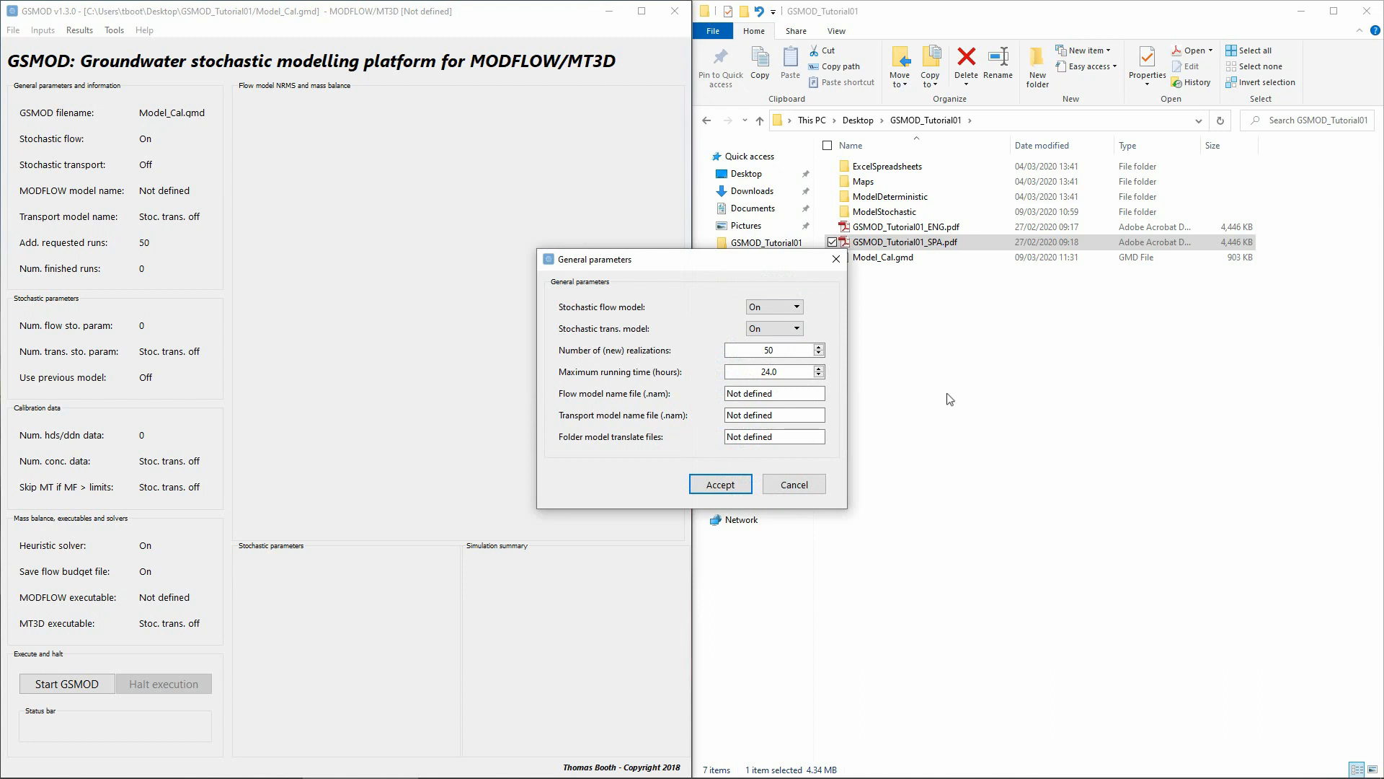
- Set the flow model name file to Cal01.nam from the ModelStochastic\Calibration01_RunFiles folder
left_click(796, 393)
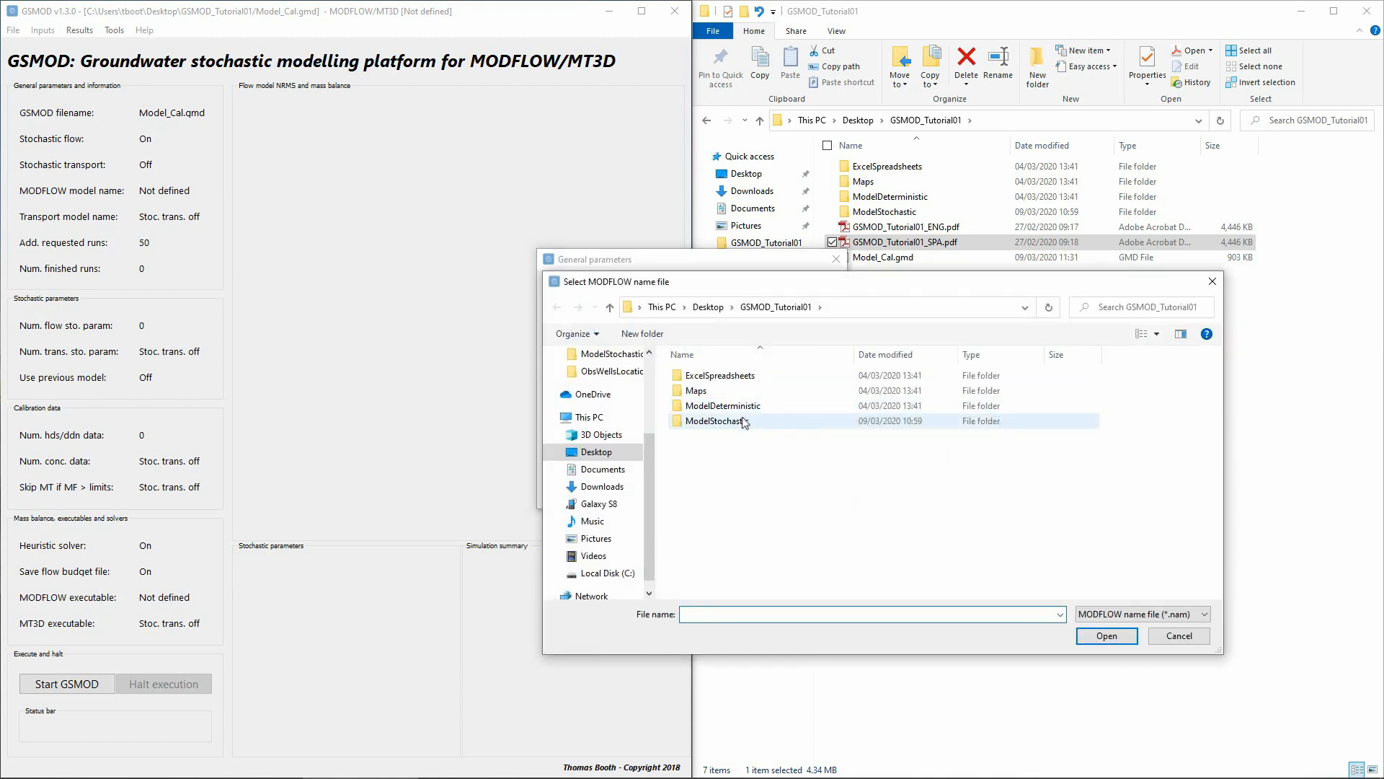
double_click(745, 422)
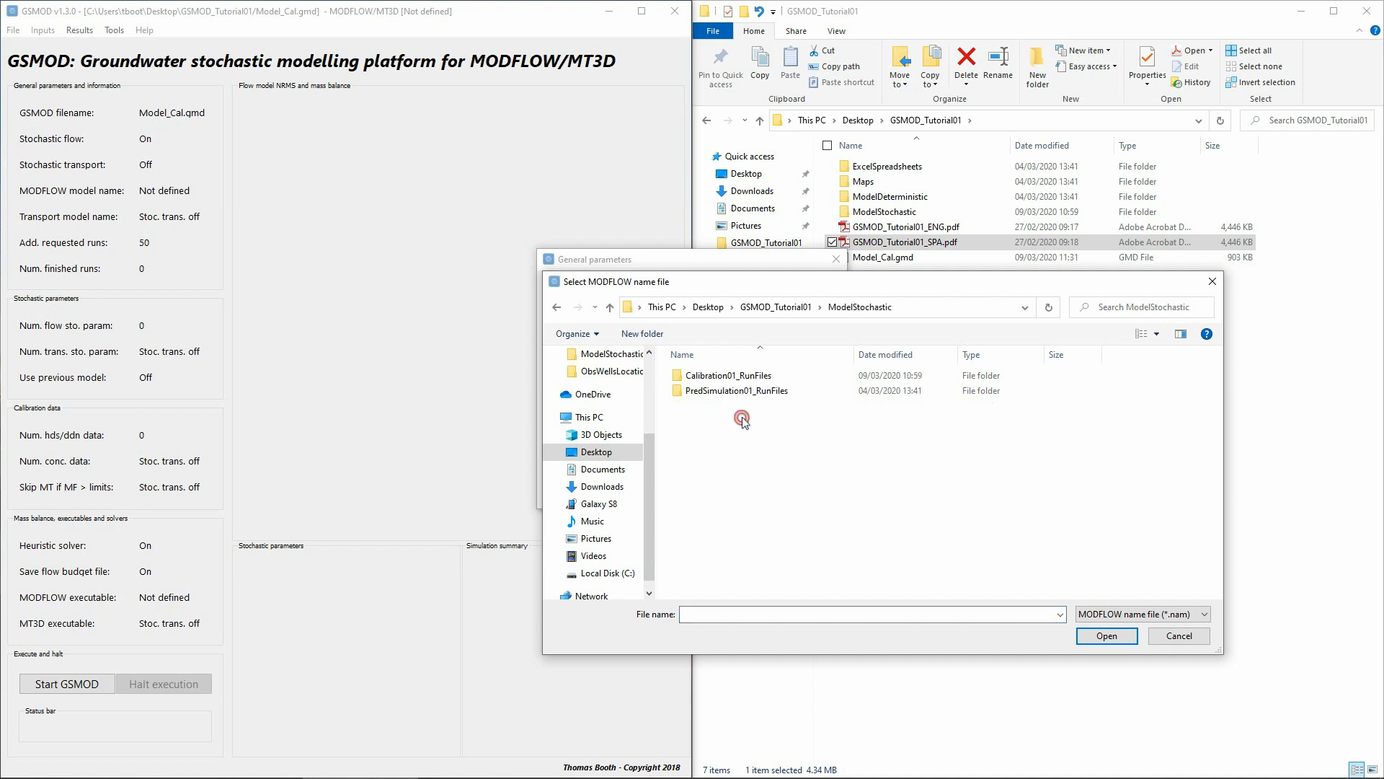
double_click(772, 377)
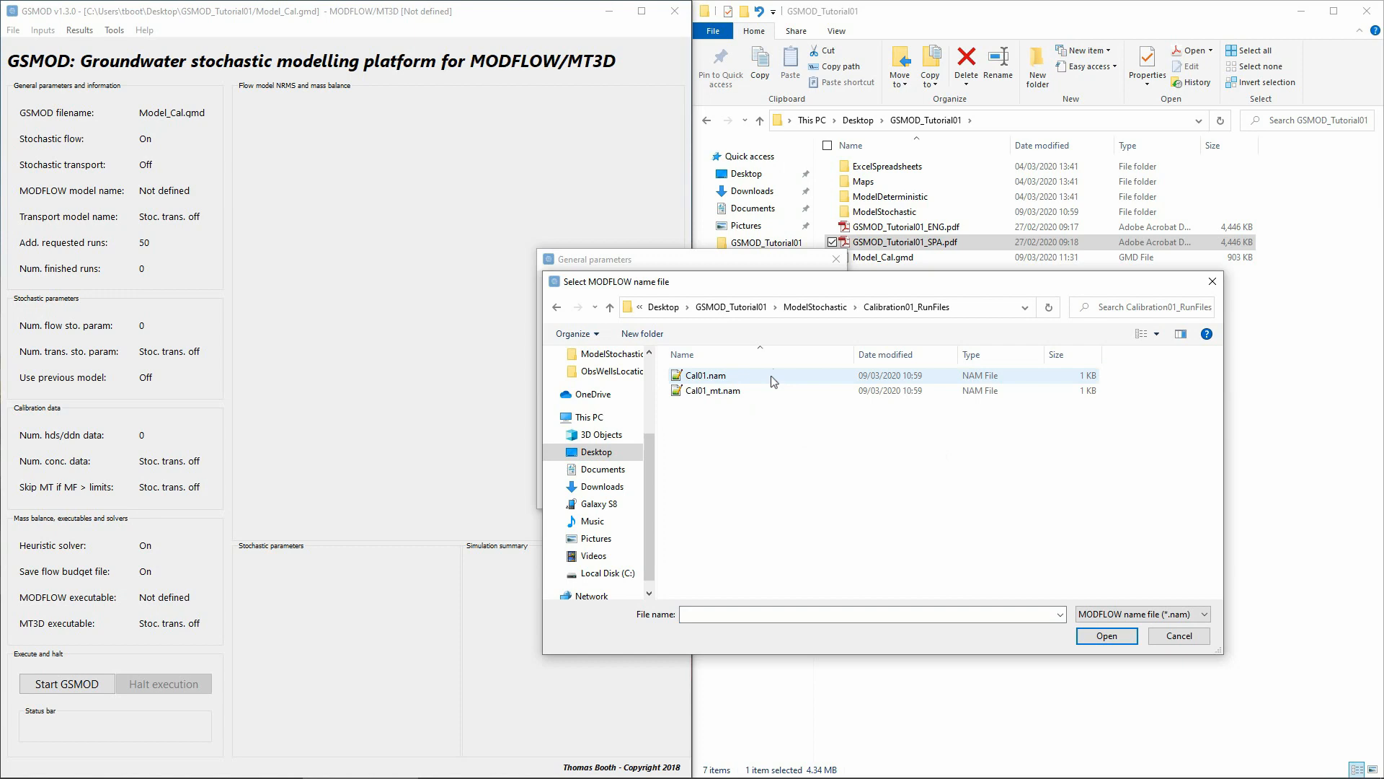
double_click(741, 378)
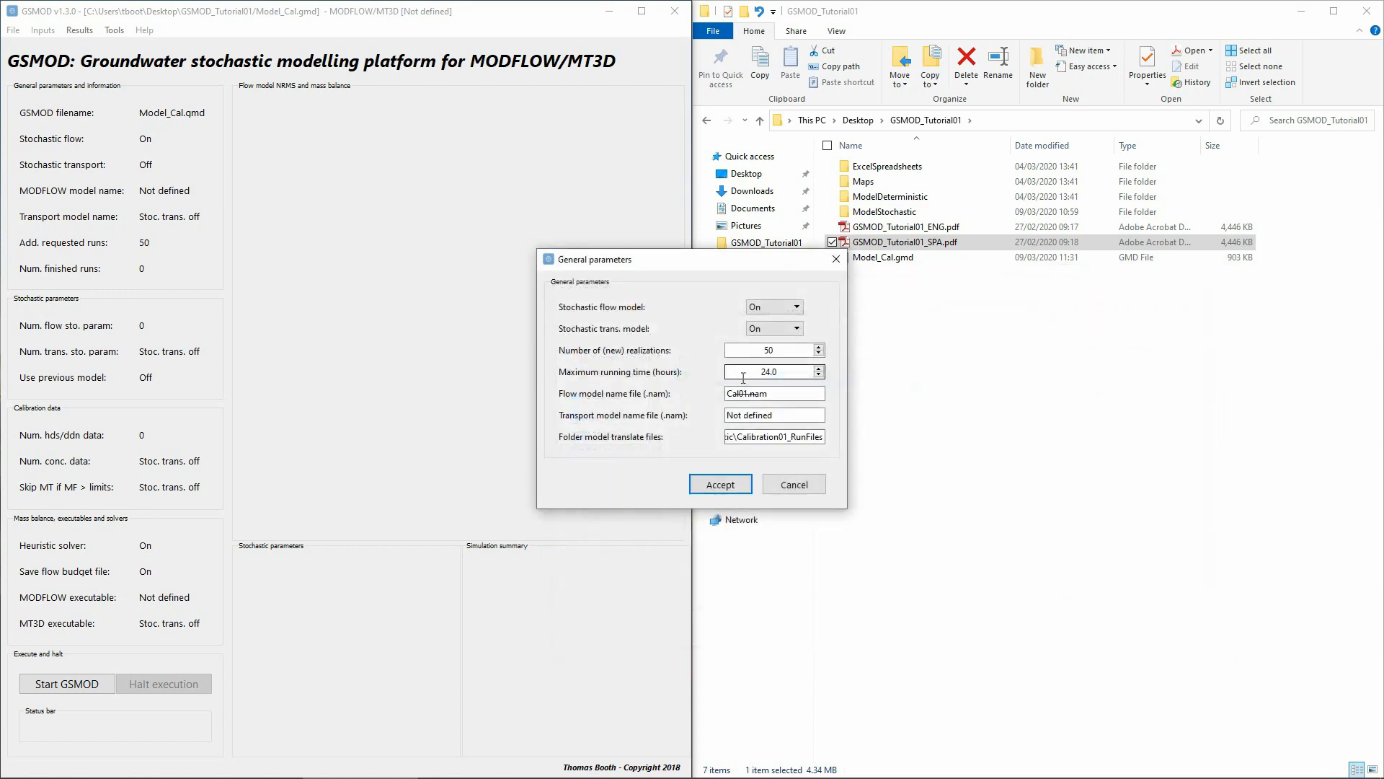
- Set the transport model name file to Cal01_mt.nam and accept the general parameters
left_click(762, 417)
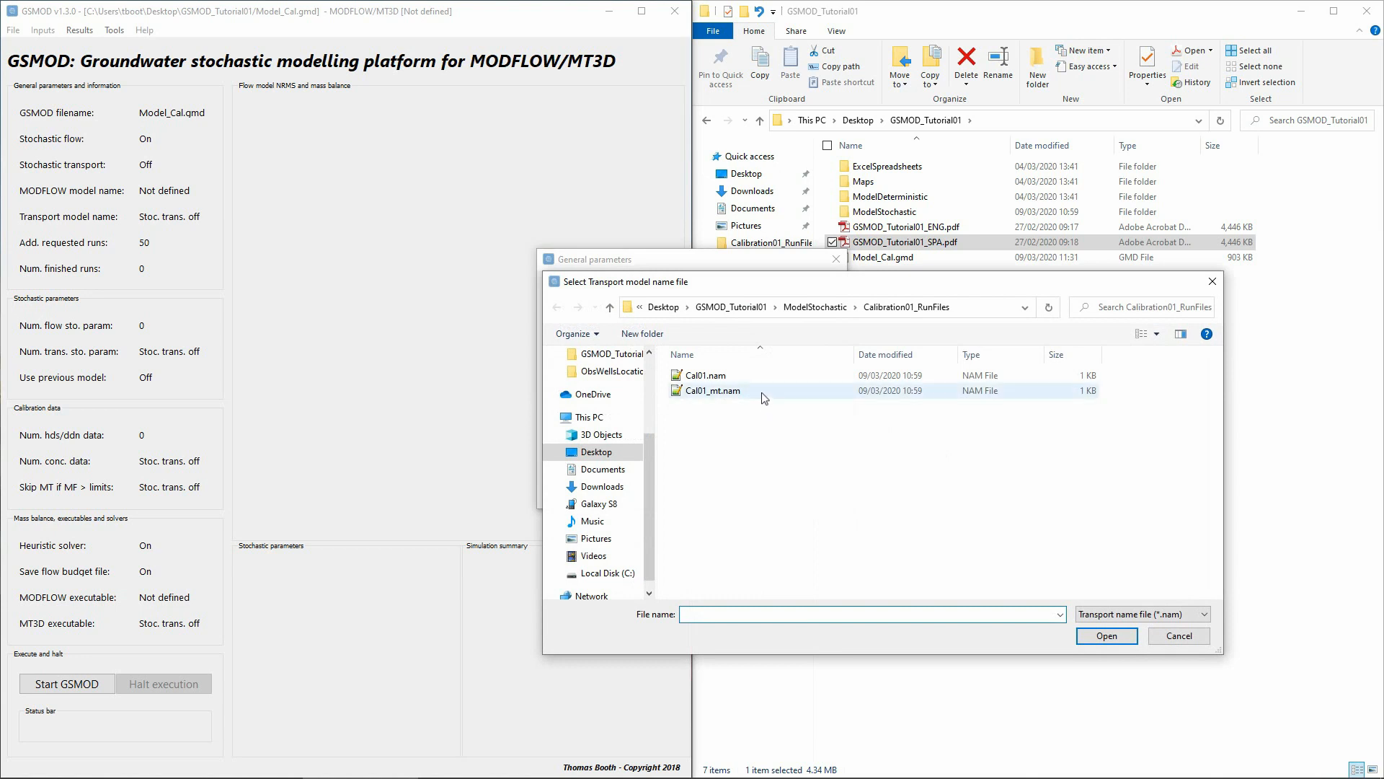
double_click(762, 394)
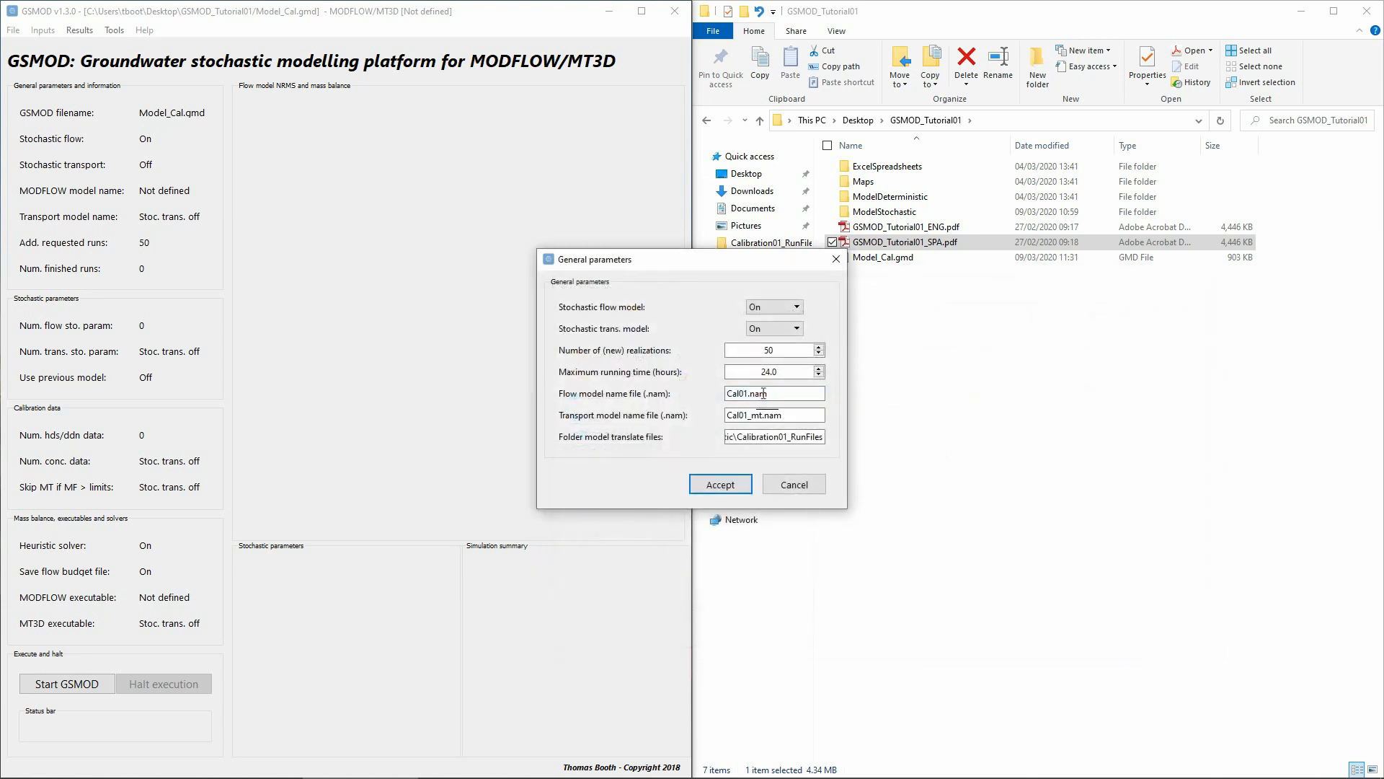
left_click(709, 484)
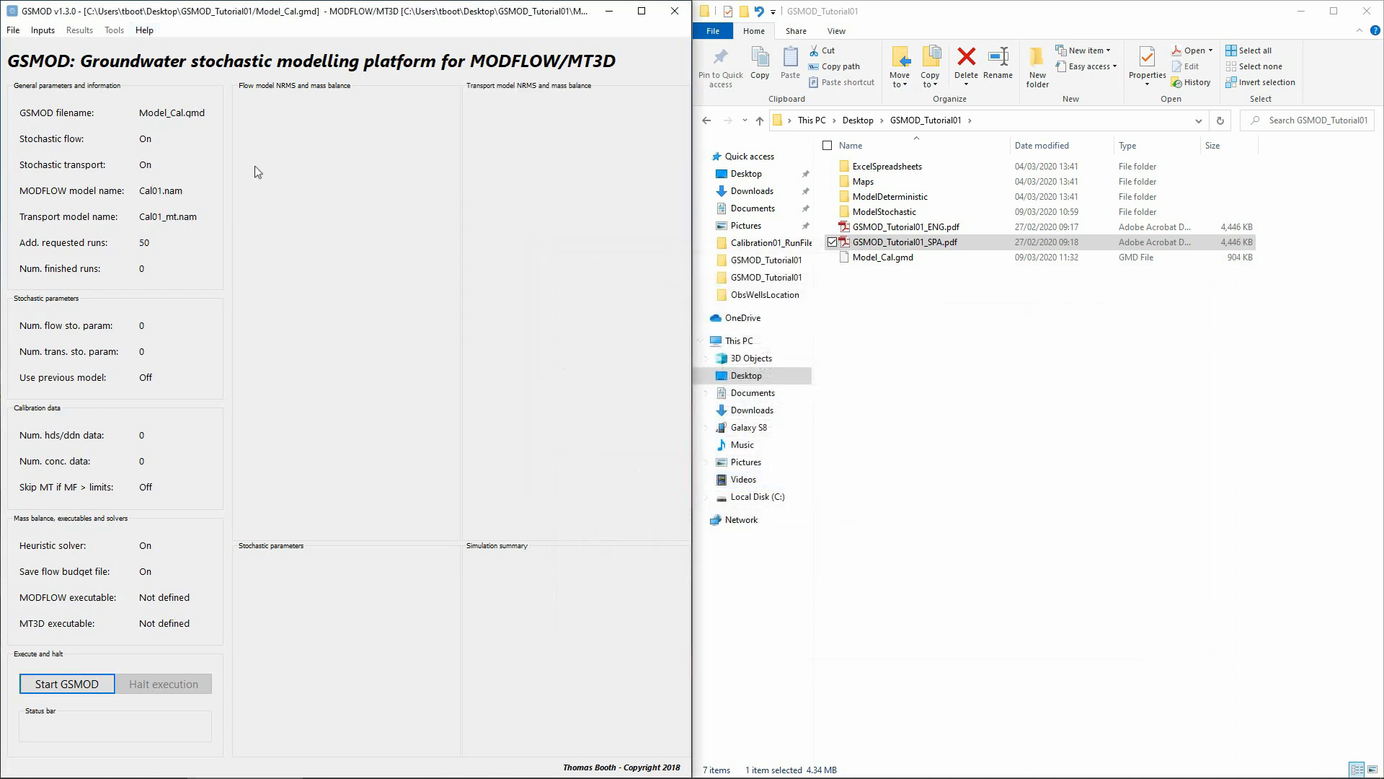
- Import the flow stochastic parameters from Stoch_par_ModCal_flow.xlsx in the ExcelSpreadsheets\StochasticParameters folder
left_click(43, 30)
left_click(57, 64)
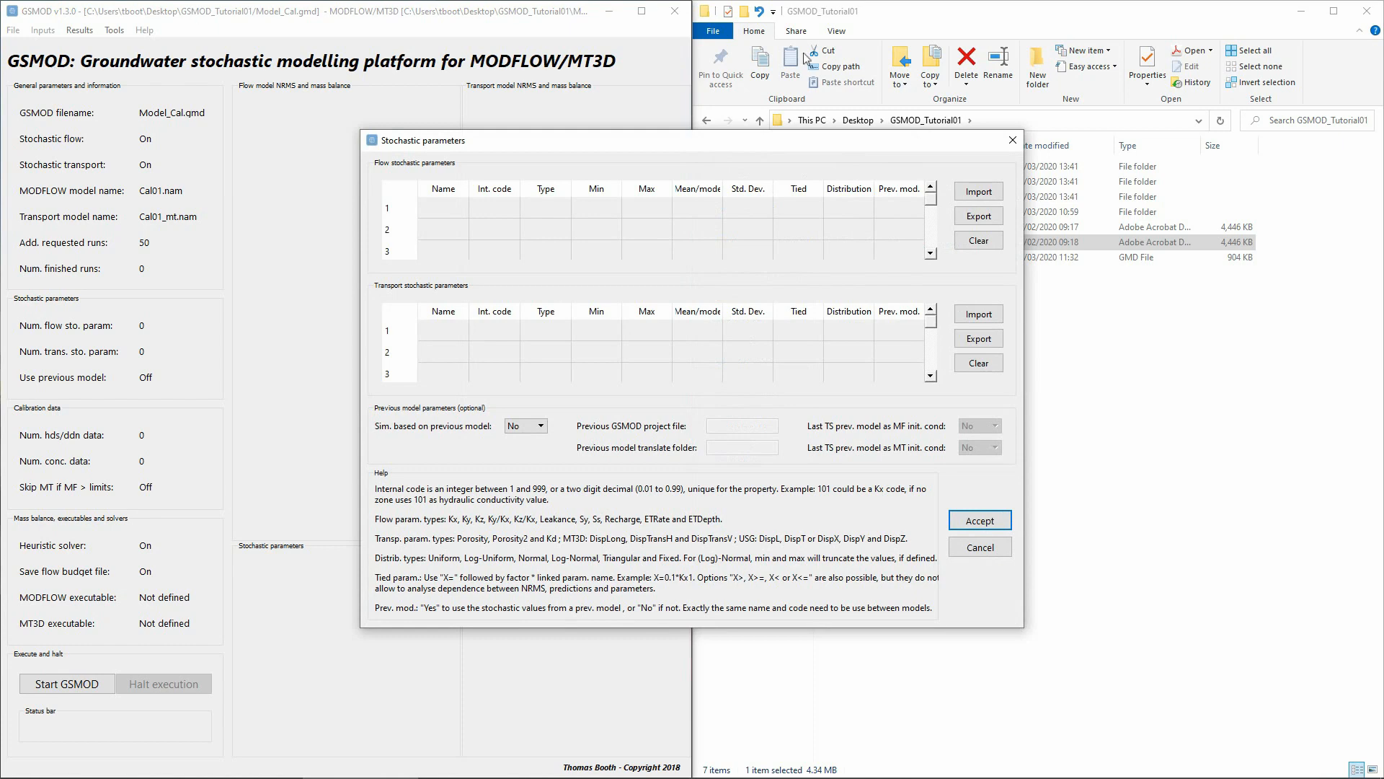
left_click(973, 191)
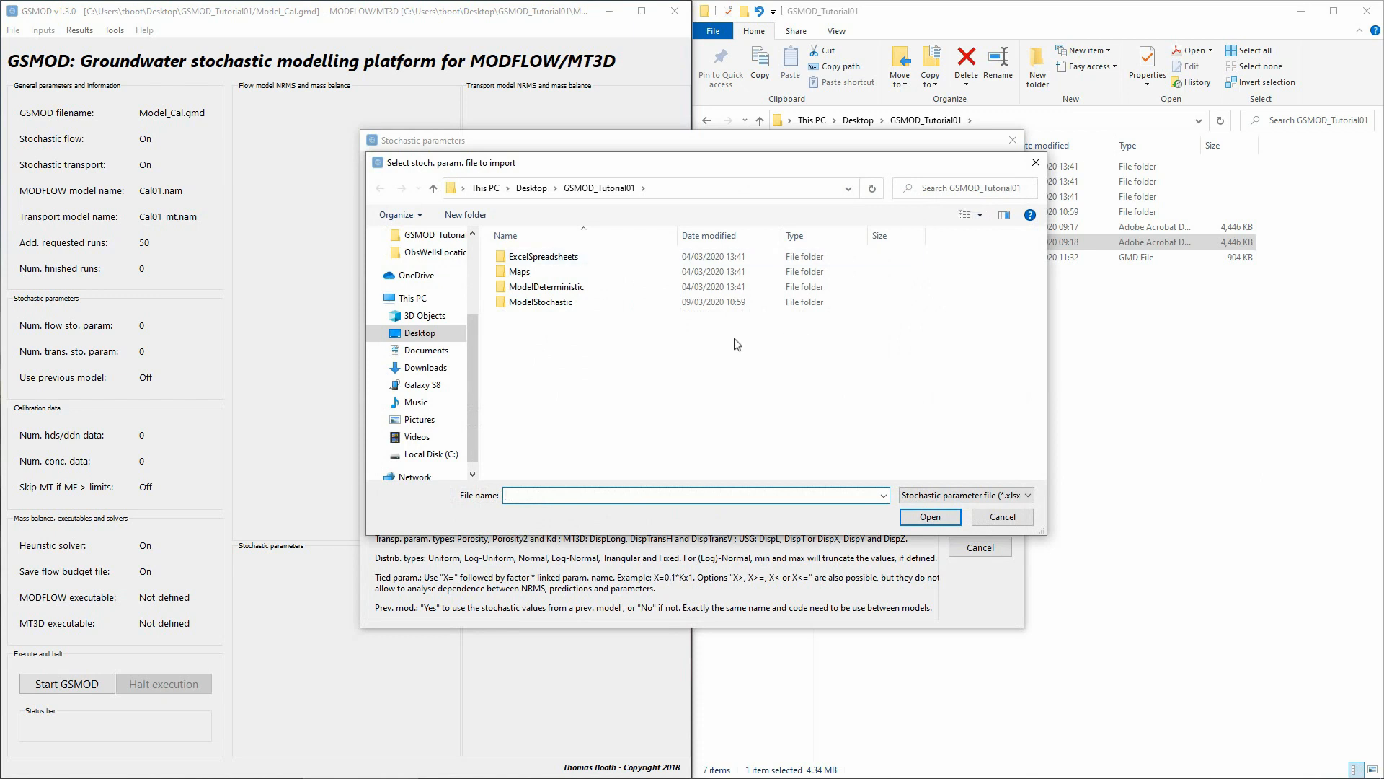
double_click(607, 256)
double_click(549, 287)
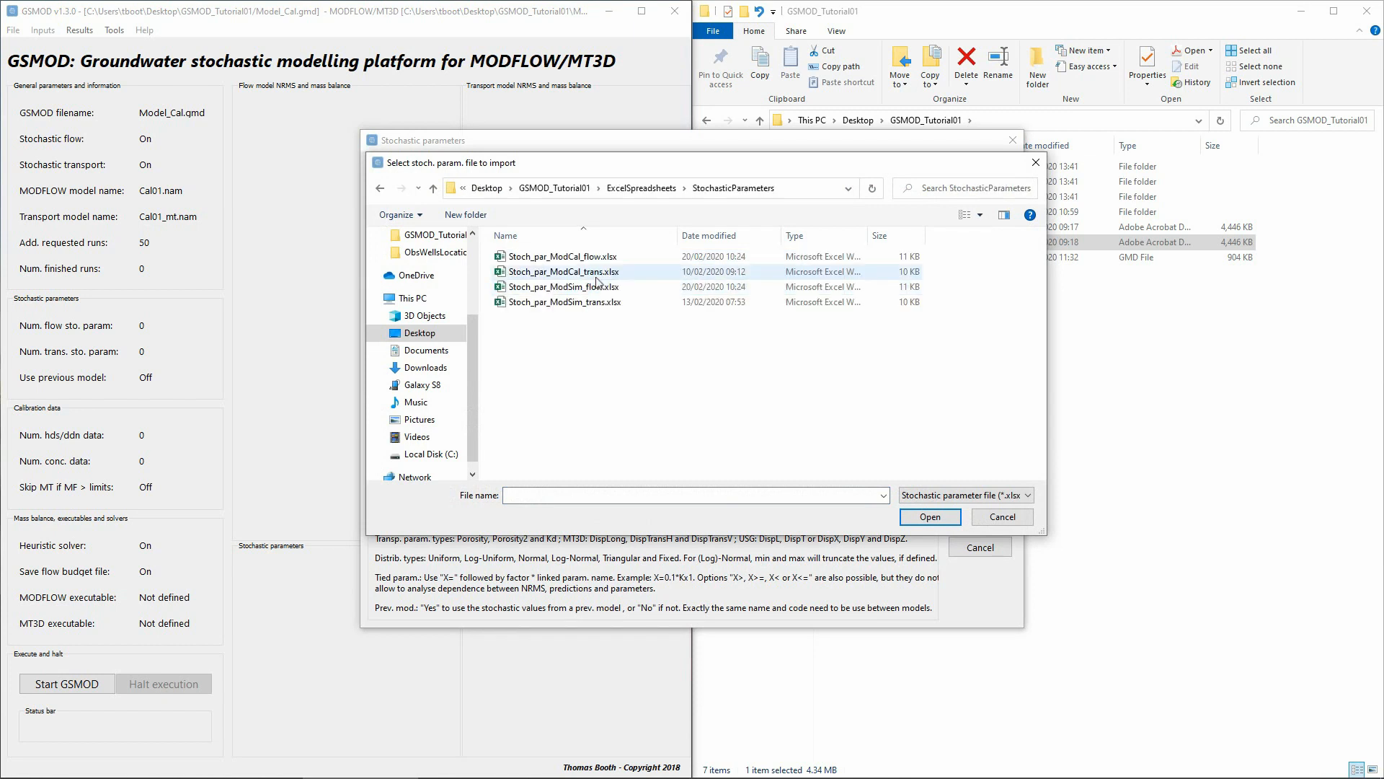
left_click(603, 258)
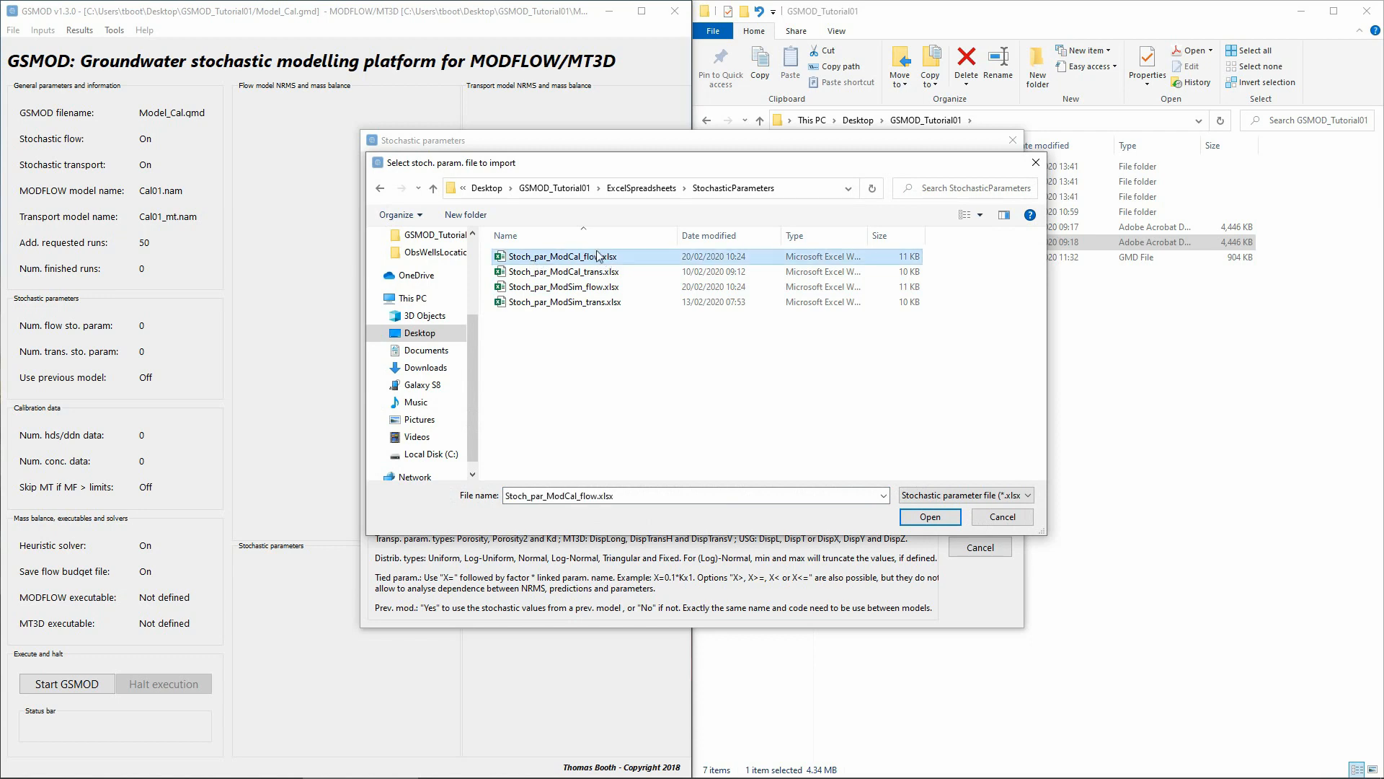
left_click(929, 516)
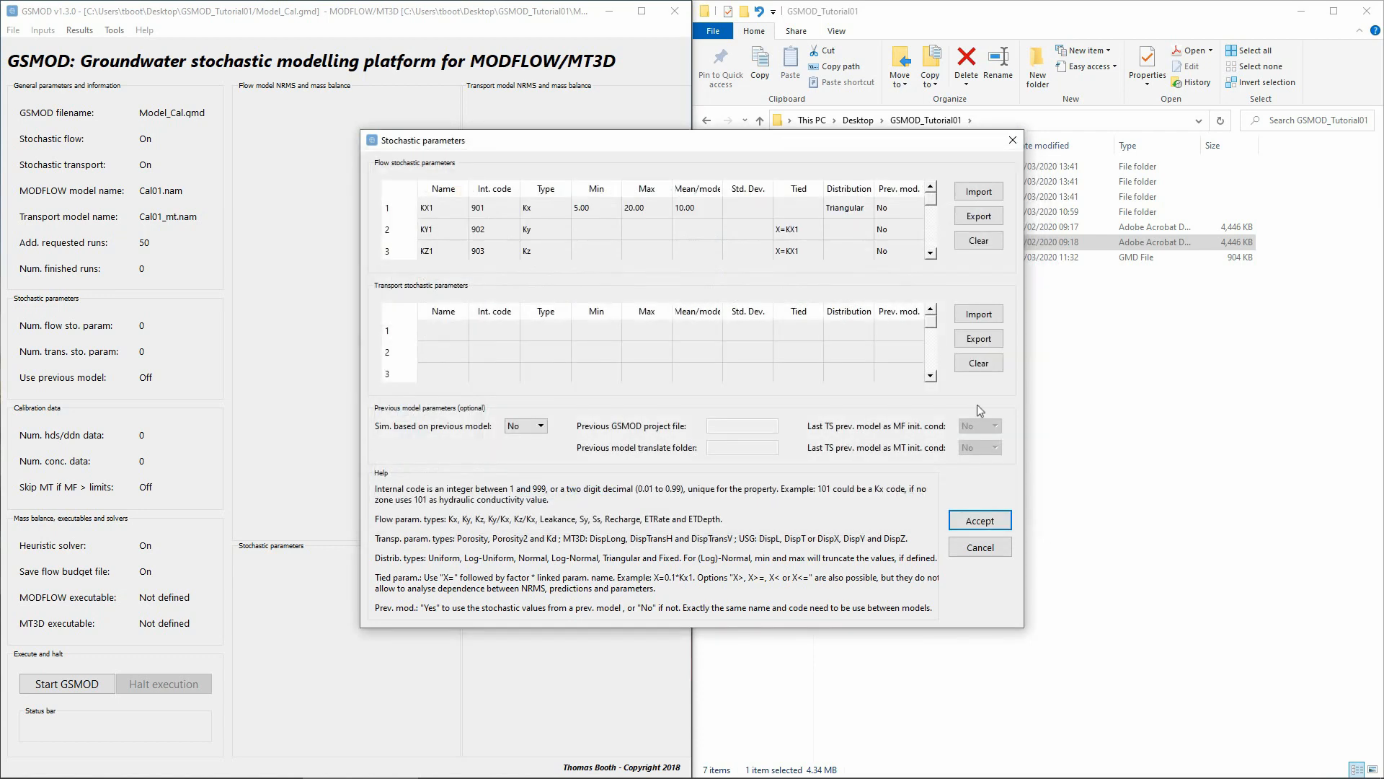
- Import the transport stochastic parameters from Stoch_par_ModCal_trans.xlsx in the ExcelSpreadsheets\StochasticParameters folder
left_click(981, 314)
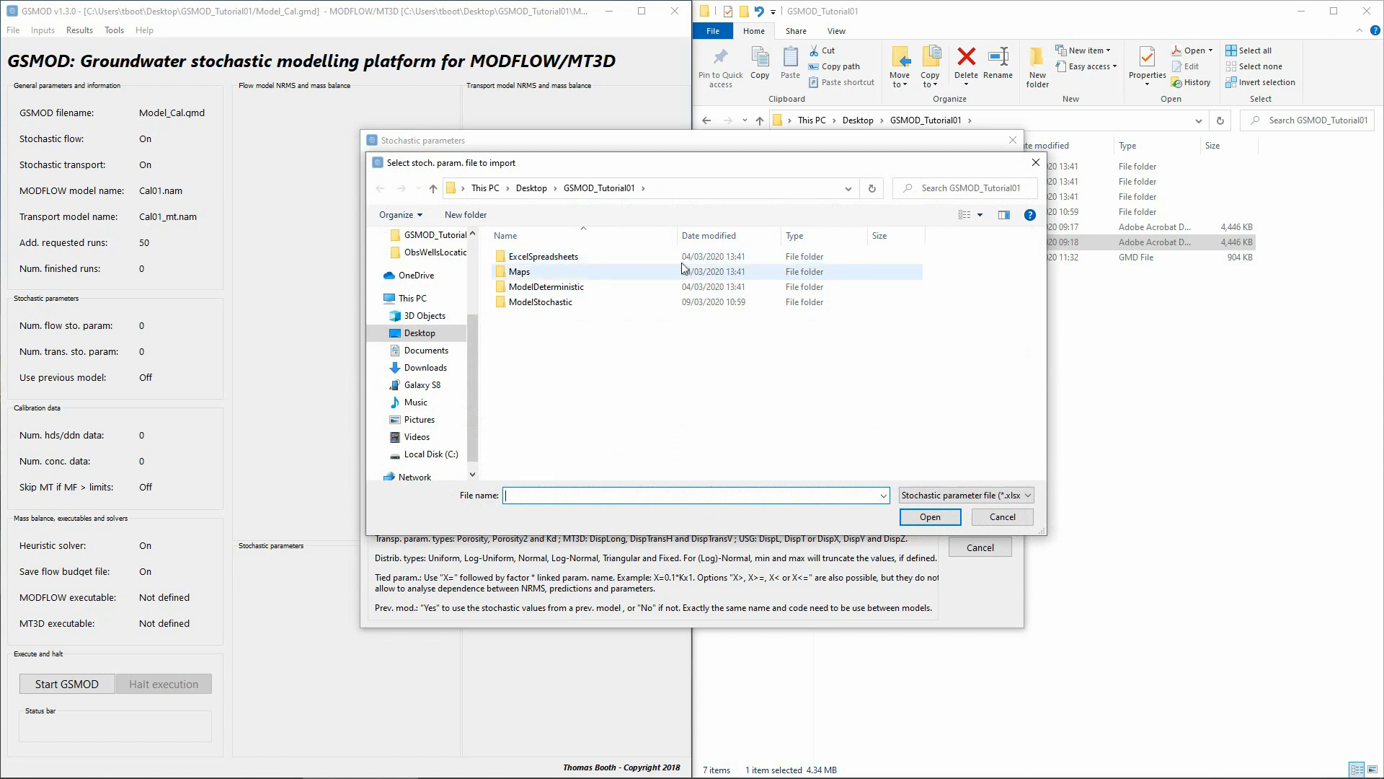
double_click(719, 258)
double_click(620, 291)
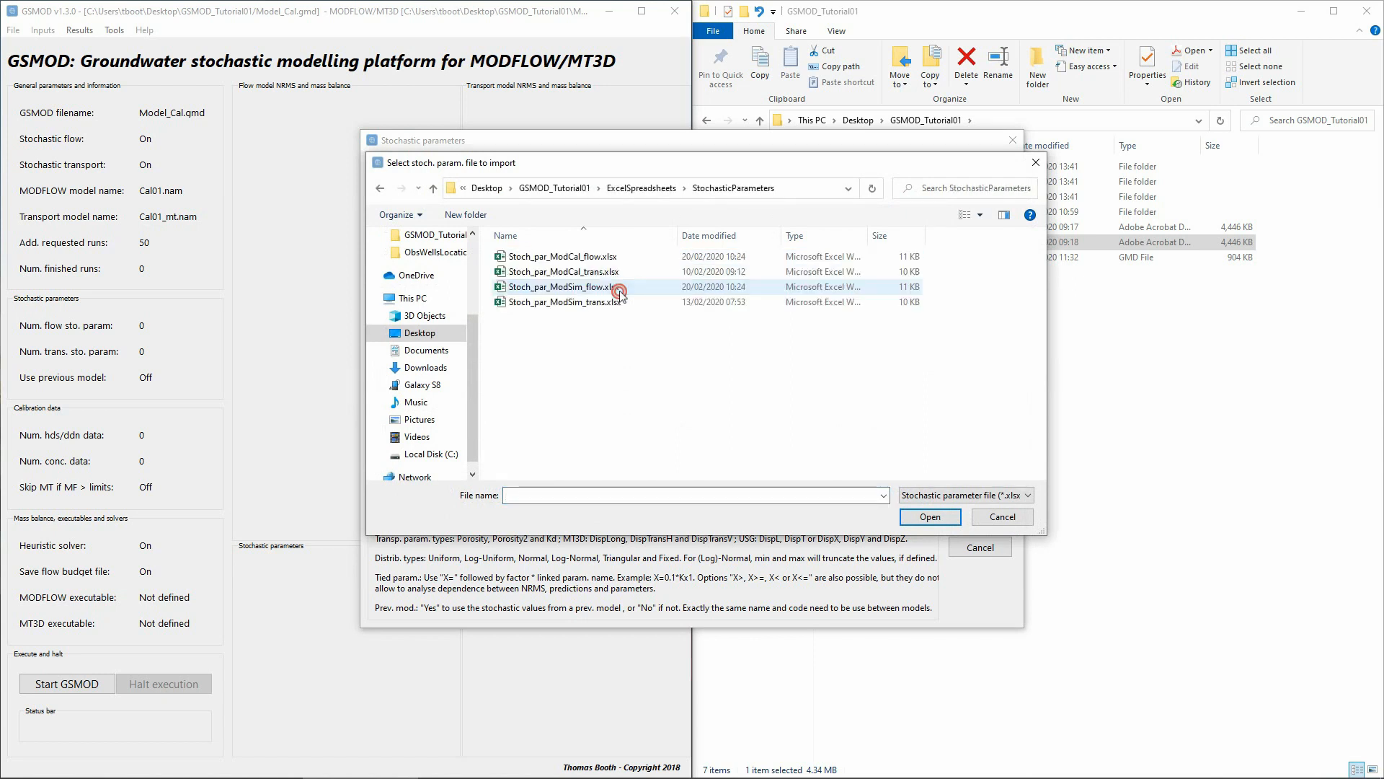
left_click(609, 274)
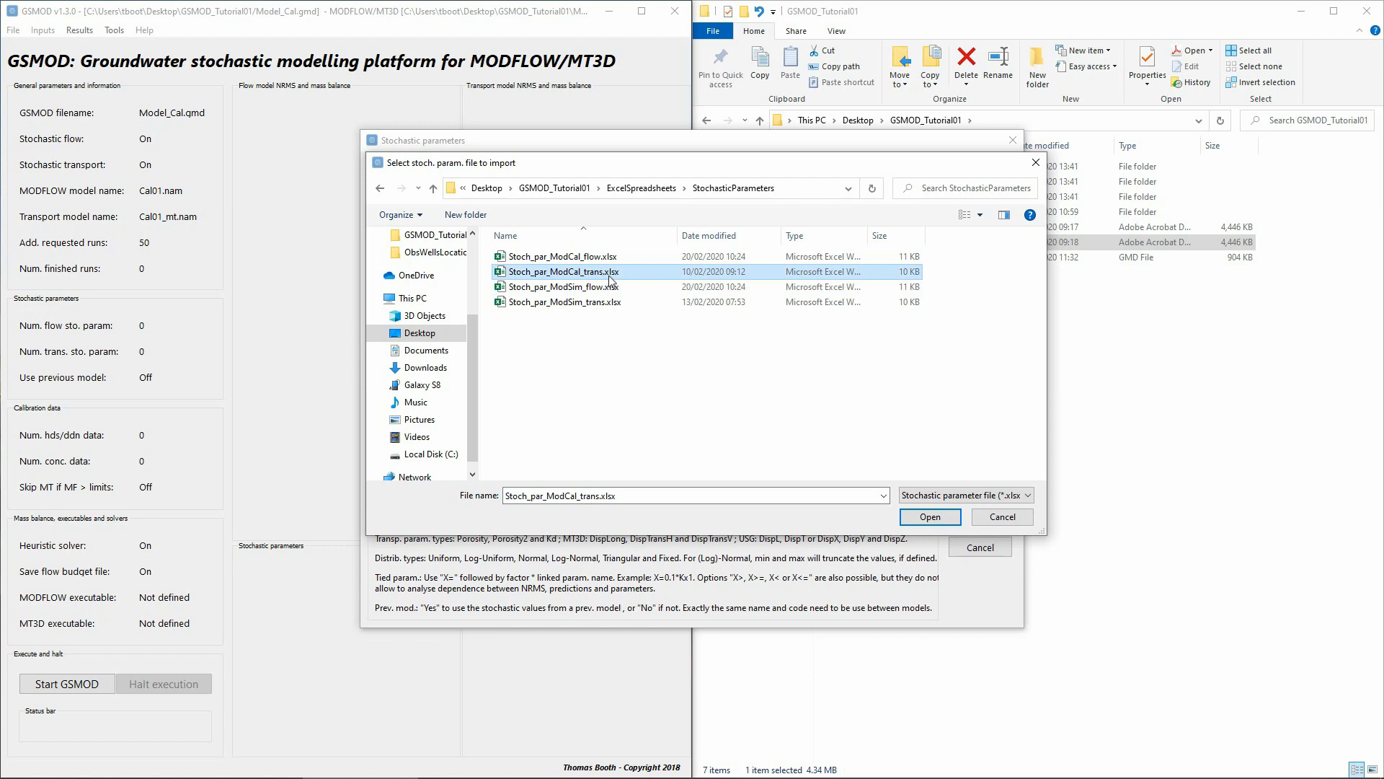
left_click(927, 516)
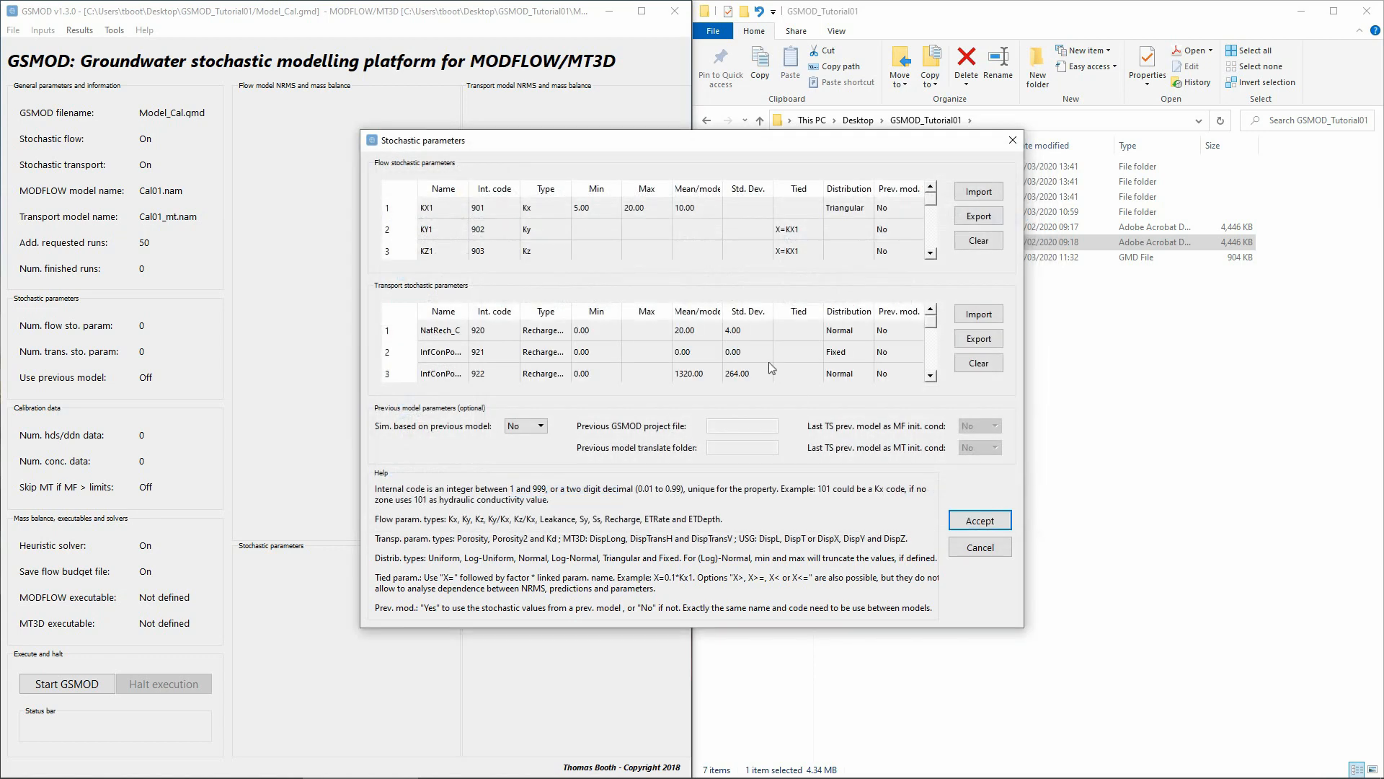
- Highlight the KX1 row of the flow stochastic parameters and open Calibration01.gwv from the ModelStochastic folder in Groundwater Vistas
left_click(434, 207)
left_click(923, 209, "shift")
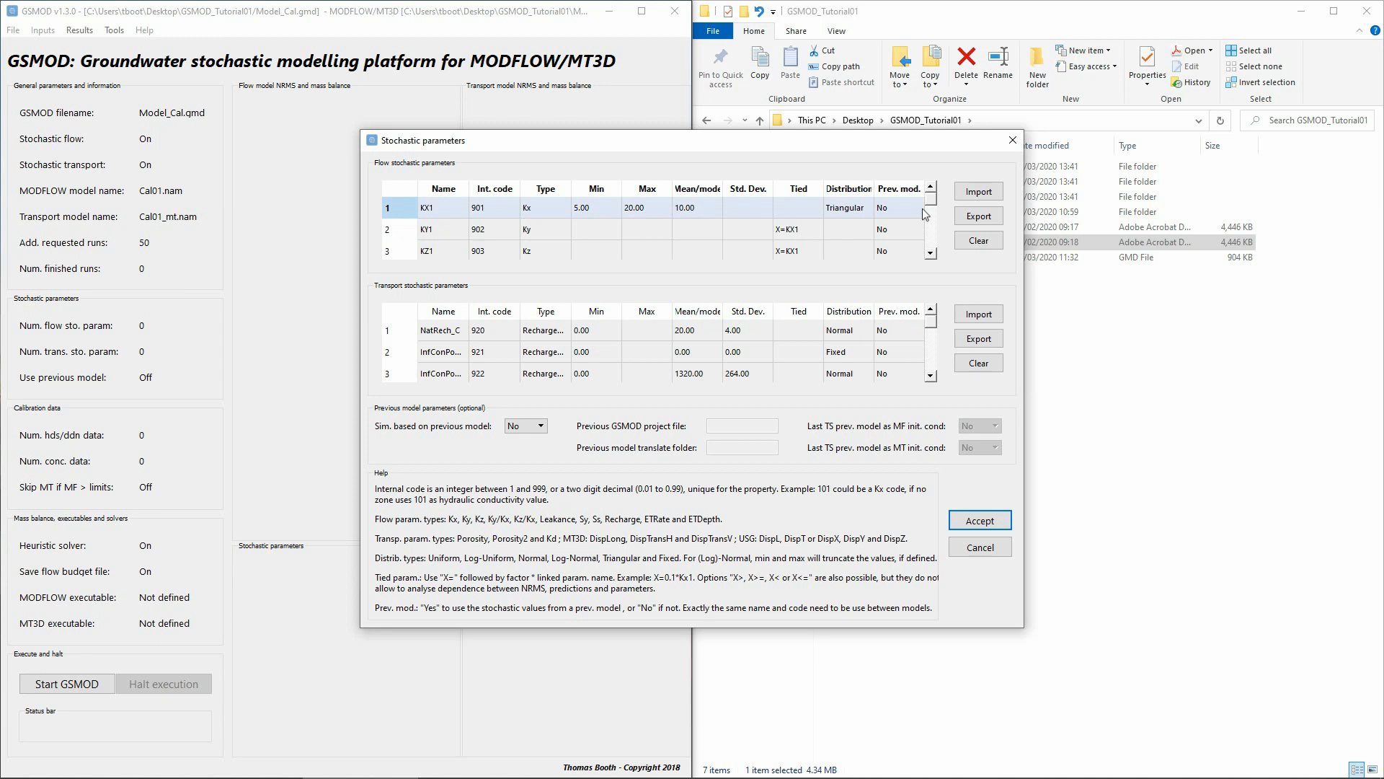
left_click(1316, 295)
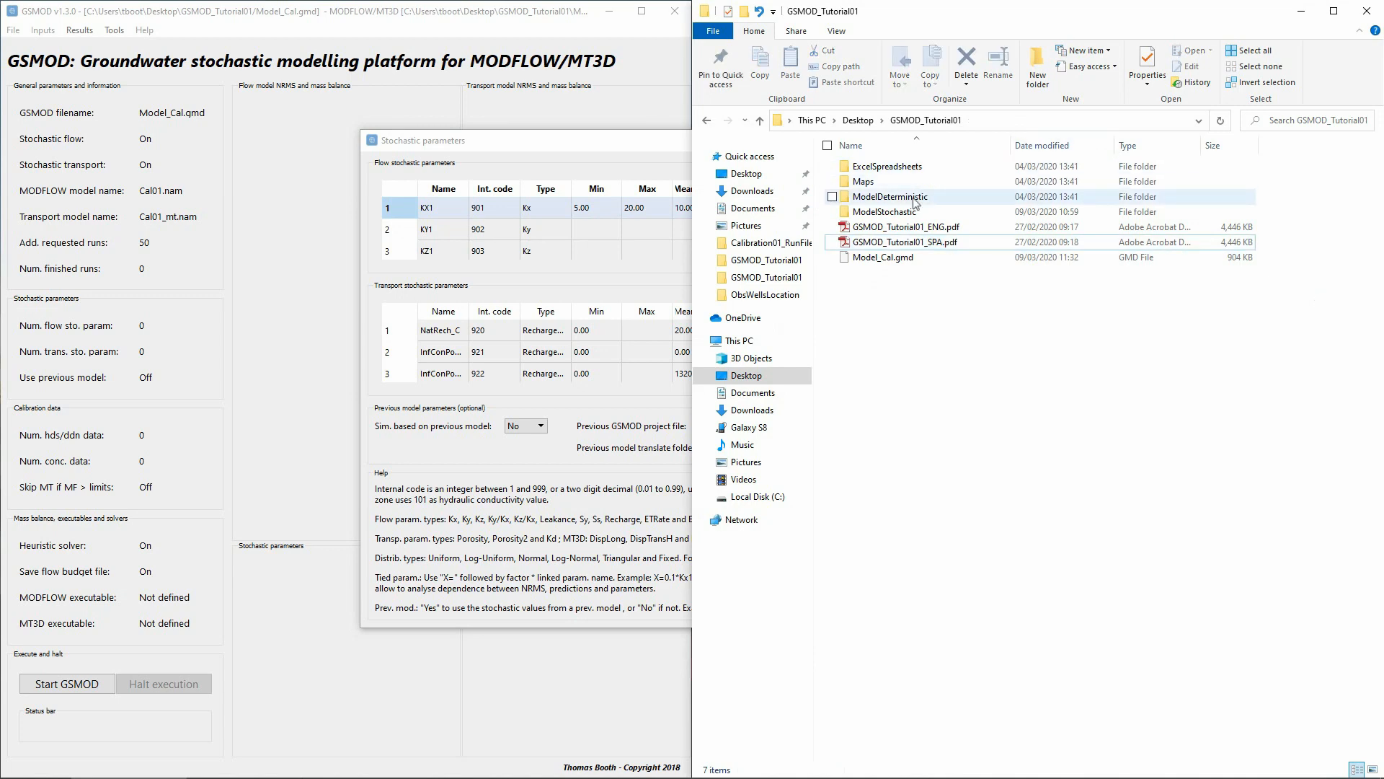
double_click(887, 211)
double_click(906, 199)
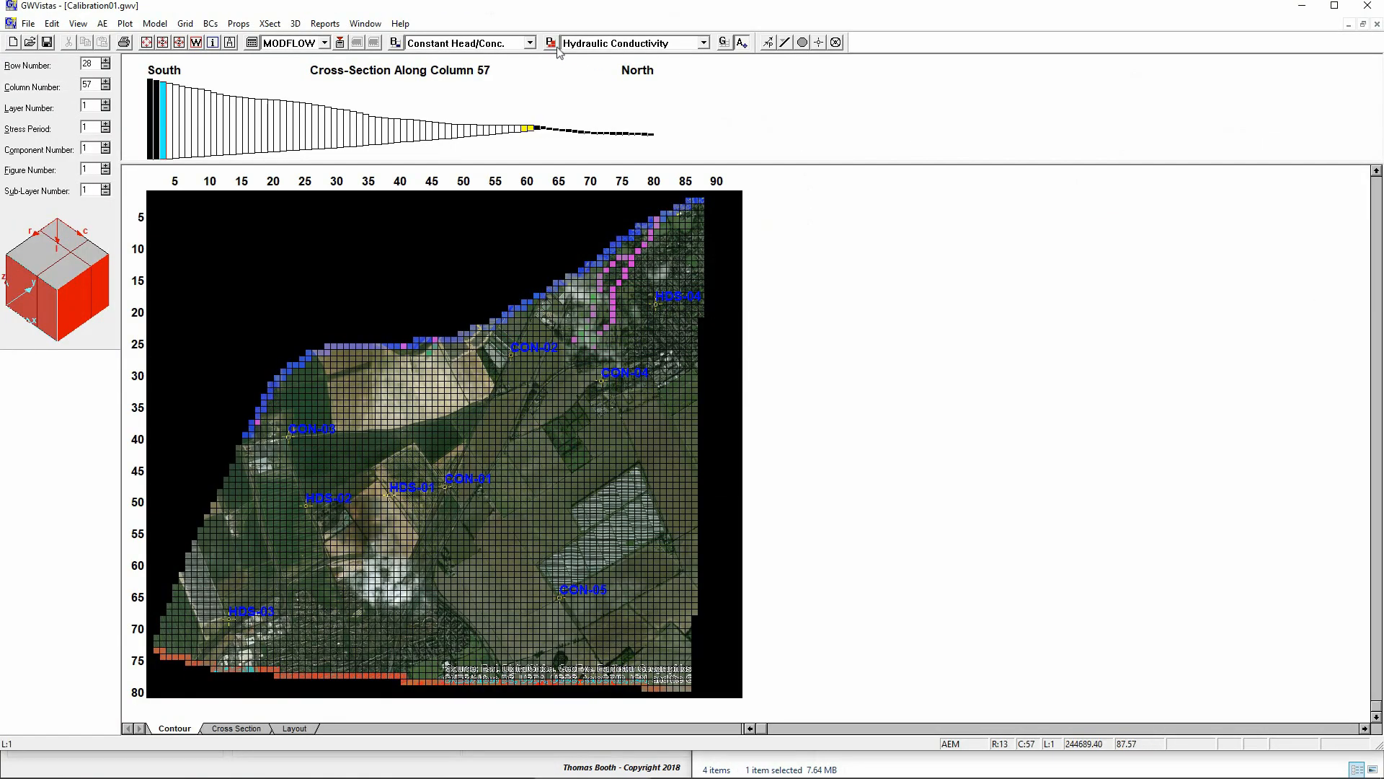
- Inspect the Kx code of zone 1 in the hydraulic conductivity zone database and leave it without applying changes
left_click(551, 43)
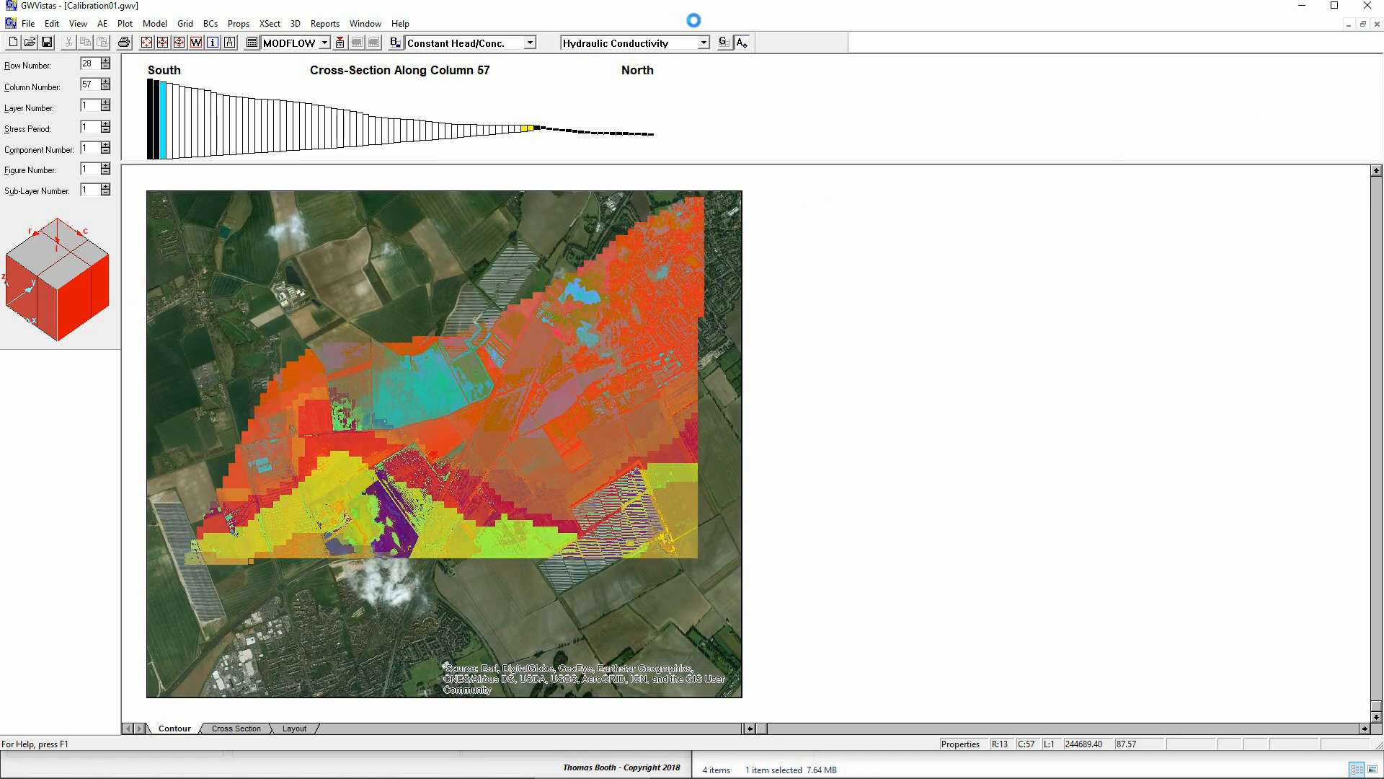
left_click(835, 43)
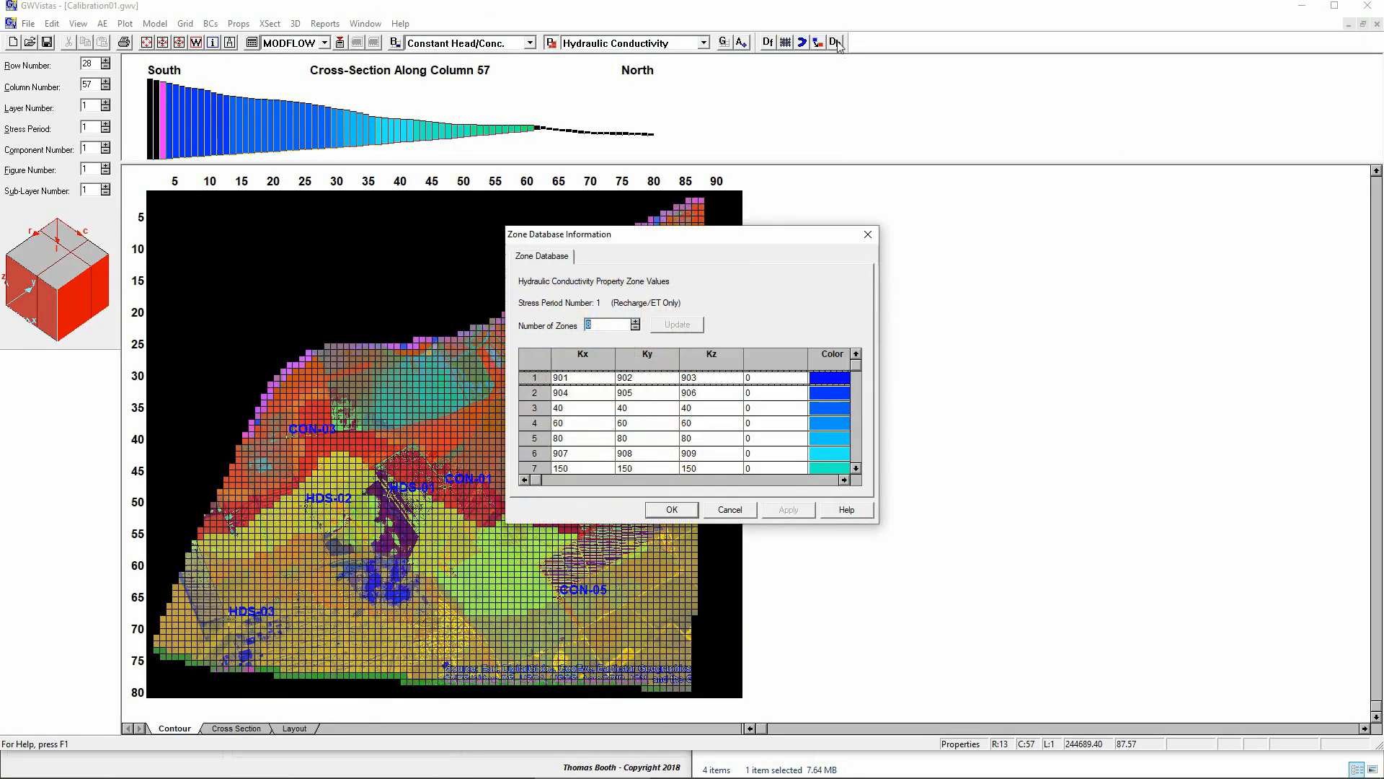
left_click(573, 377)
left_click(724, 510)
- Close Groundwater Vistas without saving Calibration01.gwv, return to GSMOD and accept the stochastic parameters
left_click(1368, 5)
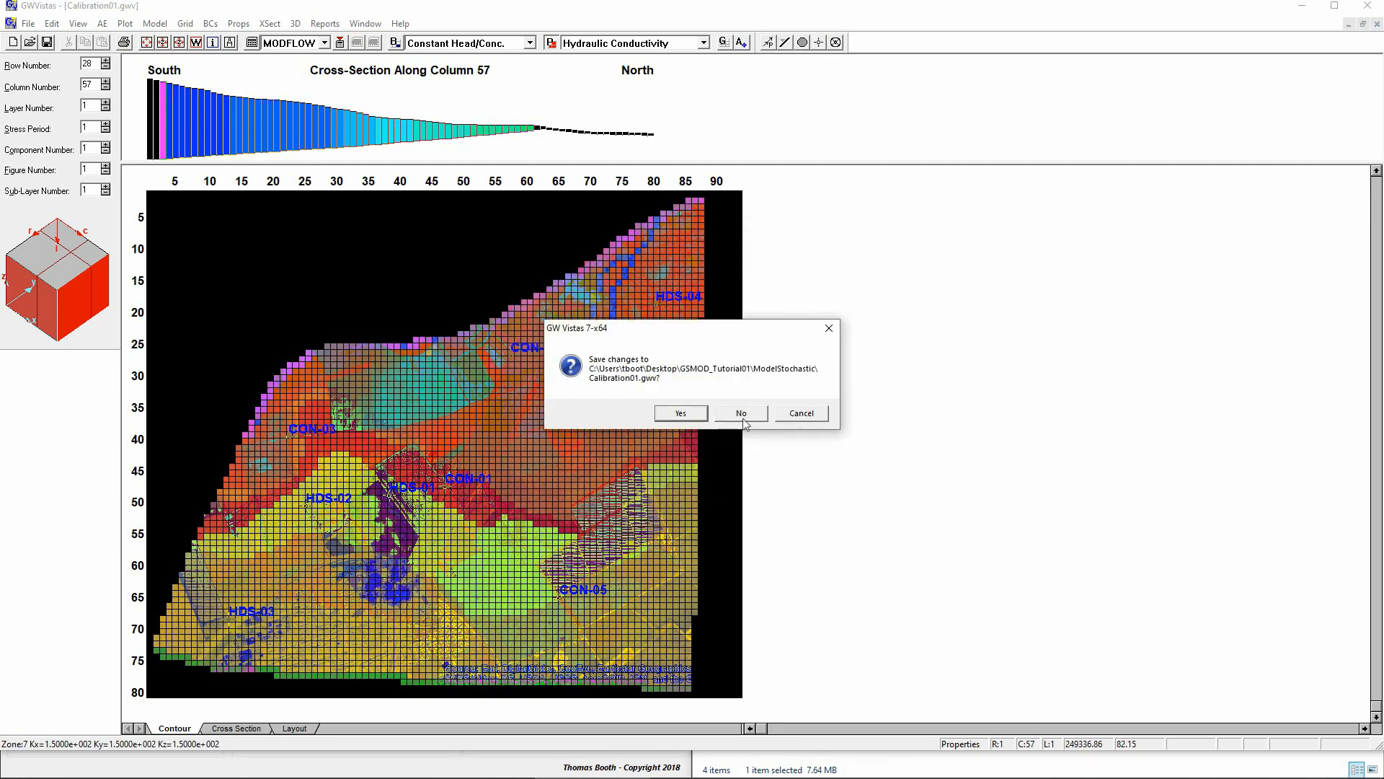
left_click(734, 417)
left_click(545, 568)
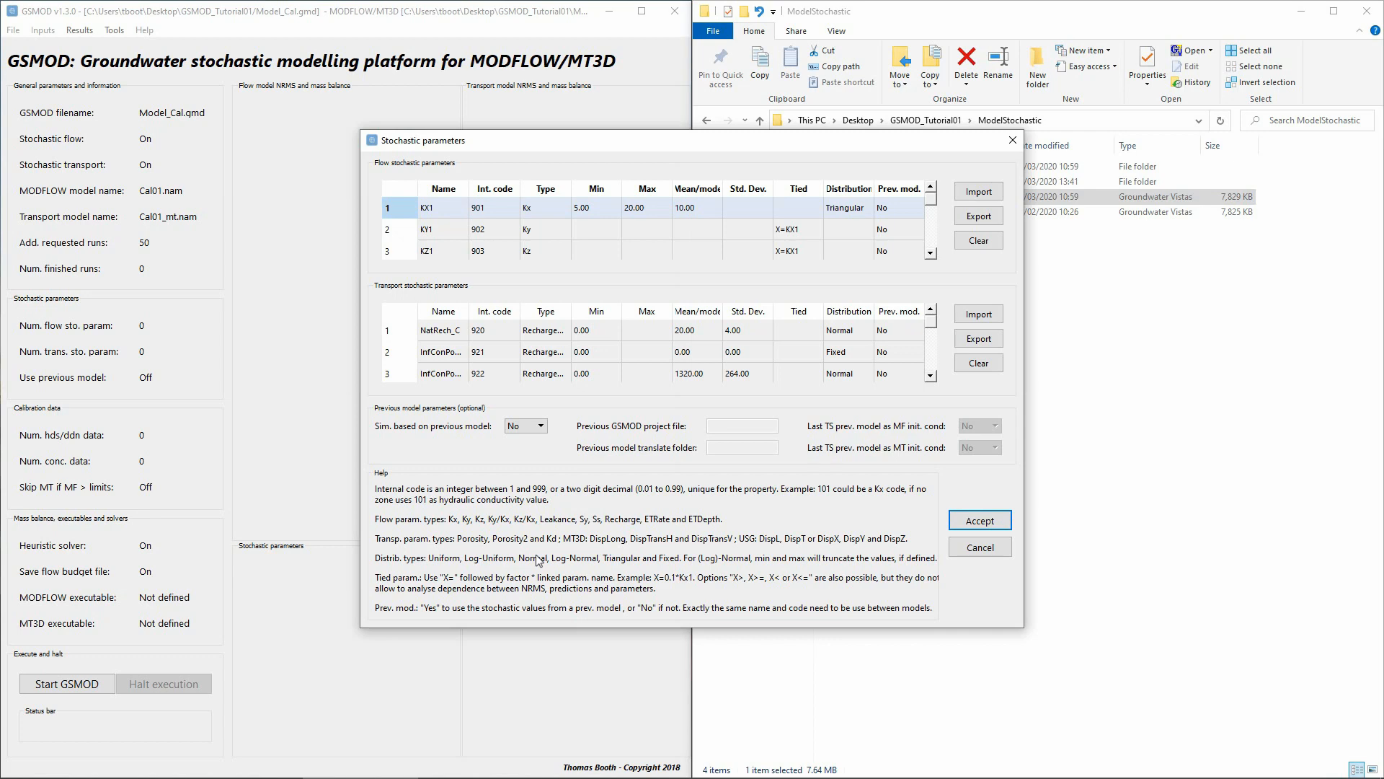
left_click(973, 525)
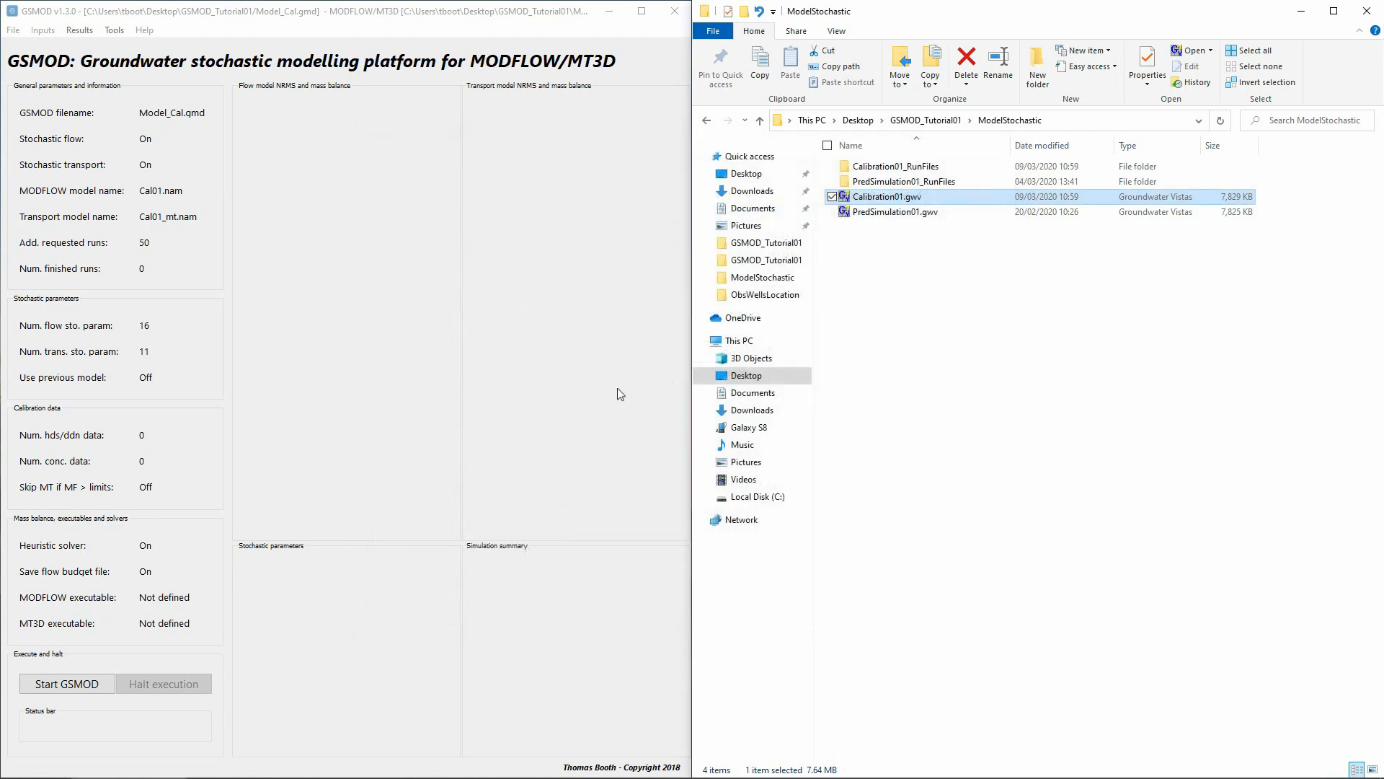
- Import the flow calibration data from cal_data_flow.xlsx in the ExcelSpreadsheets\ObsData folder
left_click(42, 30)
left_click(69, 79)
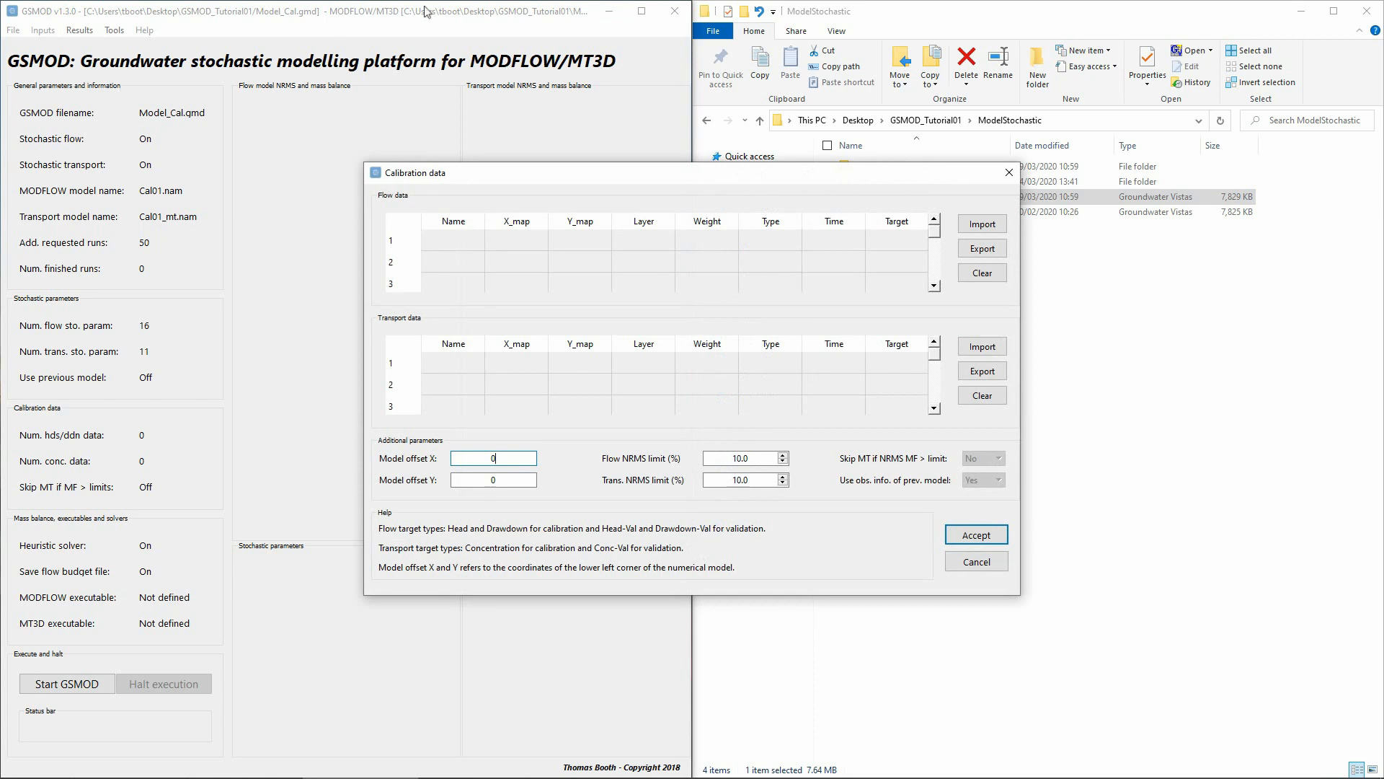
left_click(968, 229)
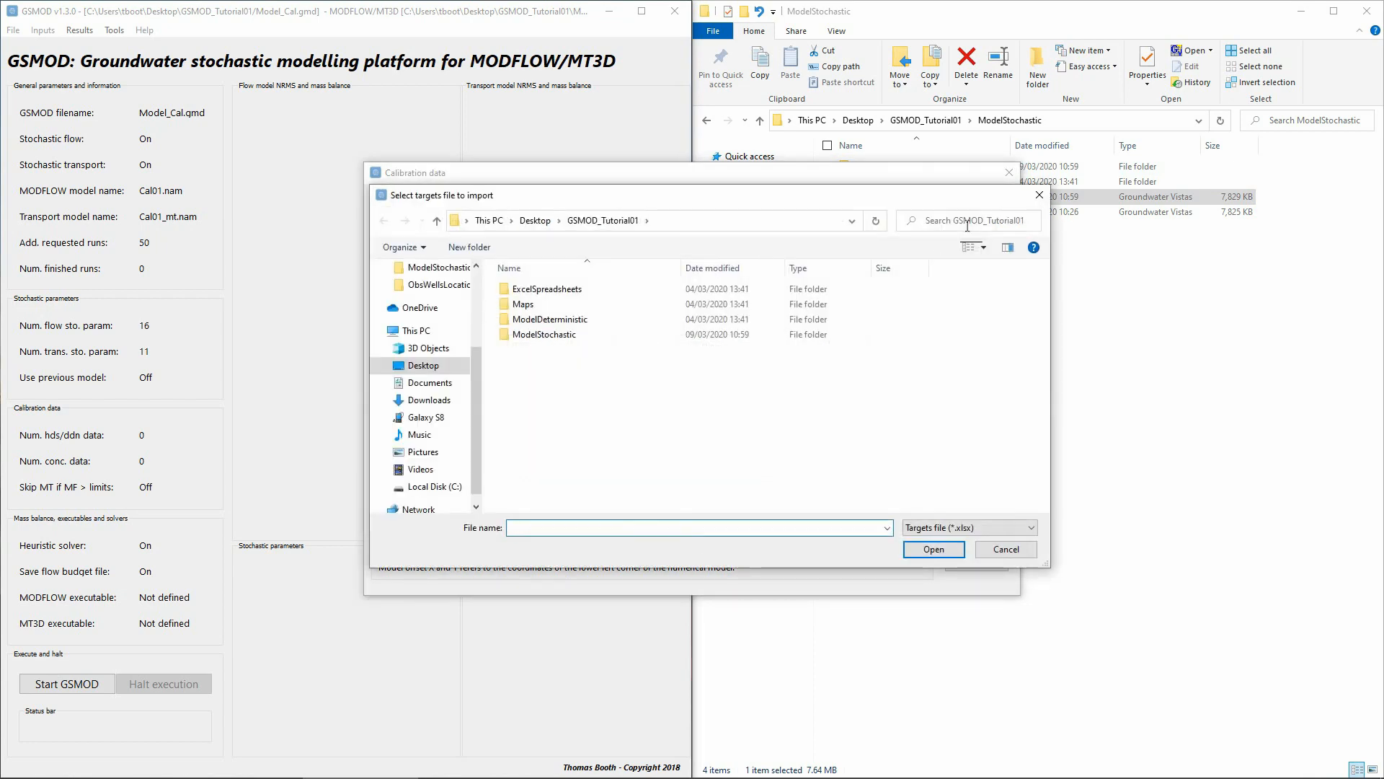
double_click(637, 291)
double_click(624, 288)
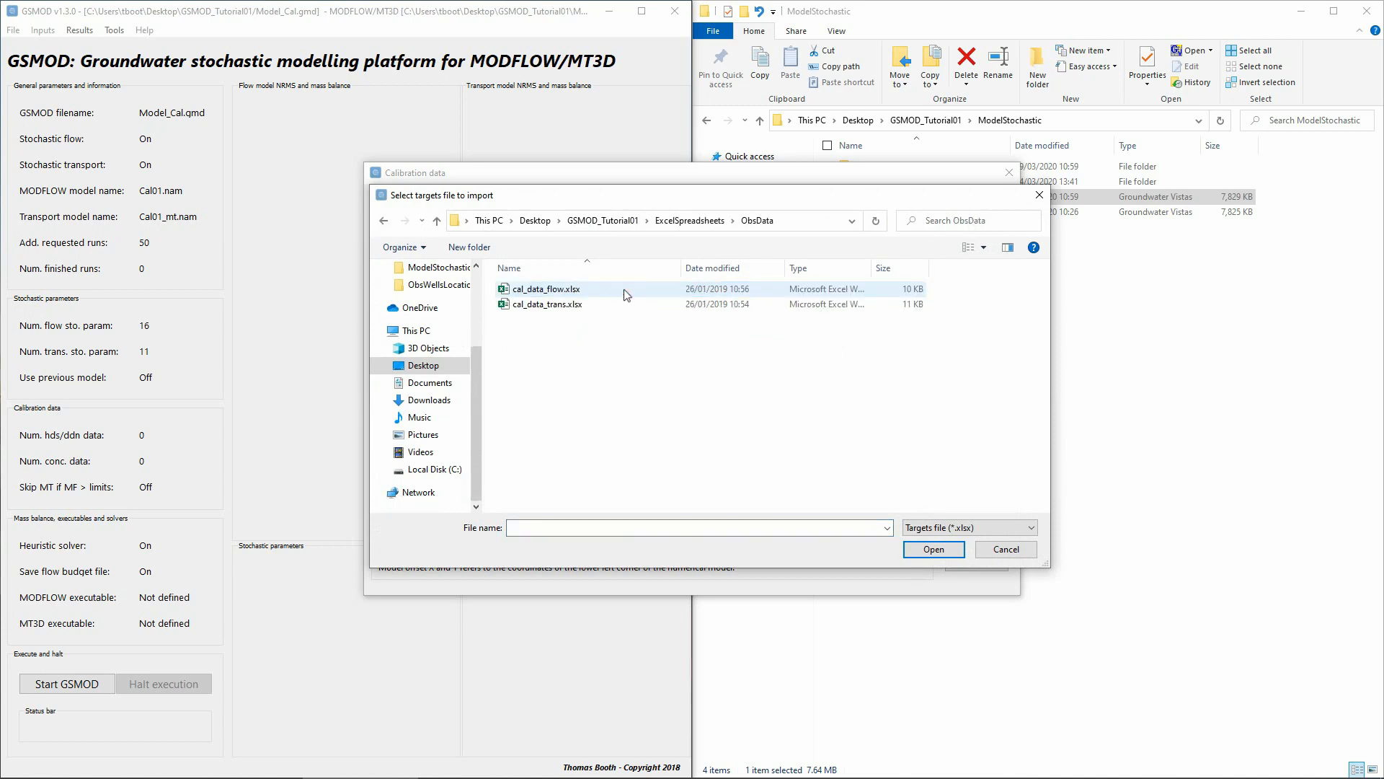
double_click(624, 288)
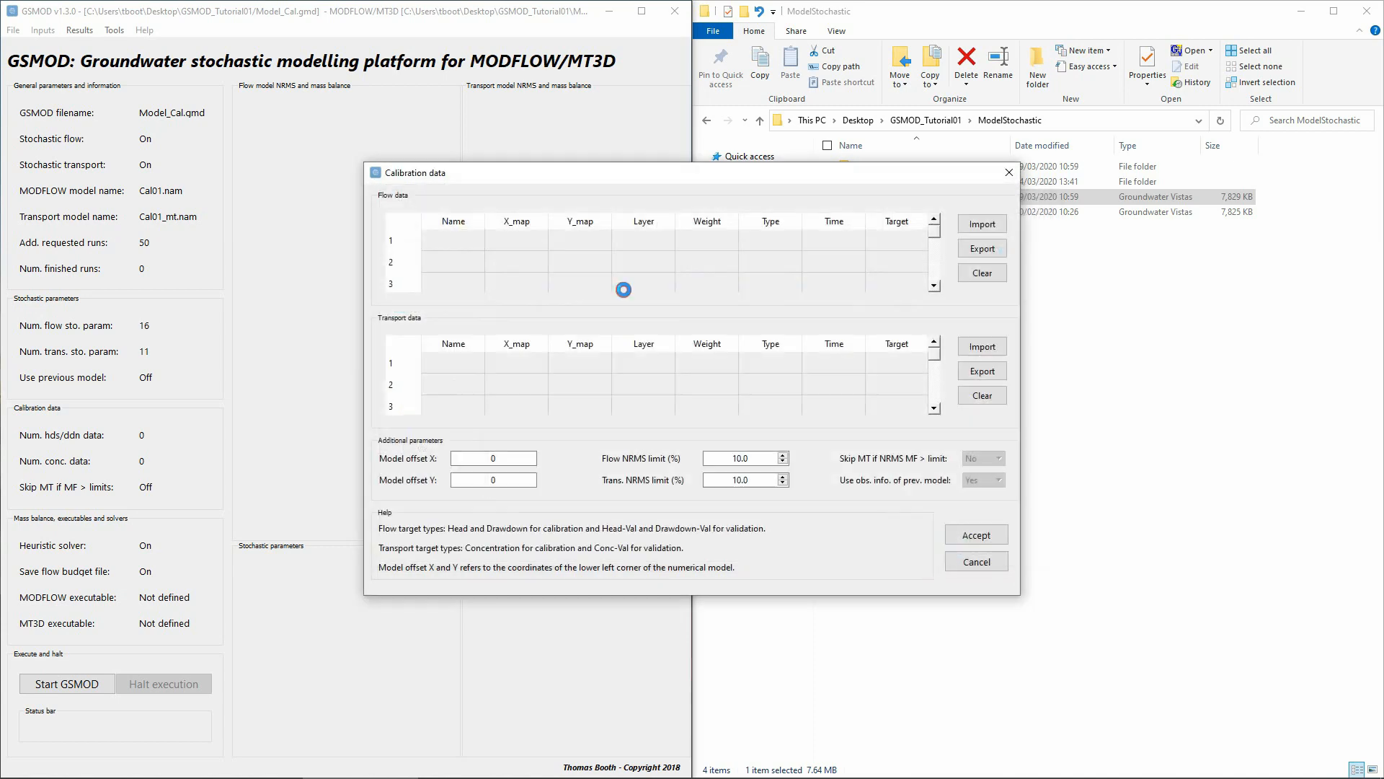
- Import the transport calibration data from cal_data_trans.xlsx in the ExcelSpreadsheets\ObsData folder
left_click(982, 347)
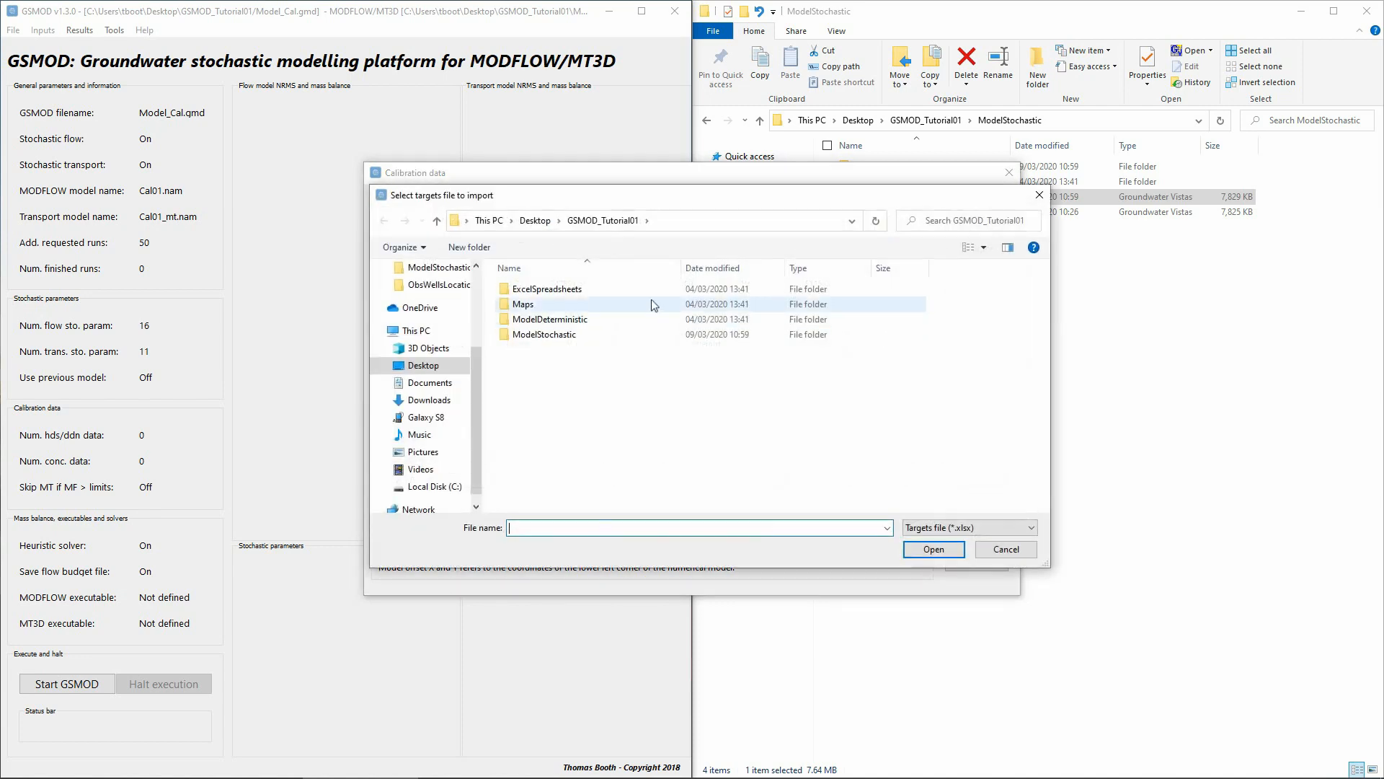
double_click(642, 291)
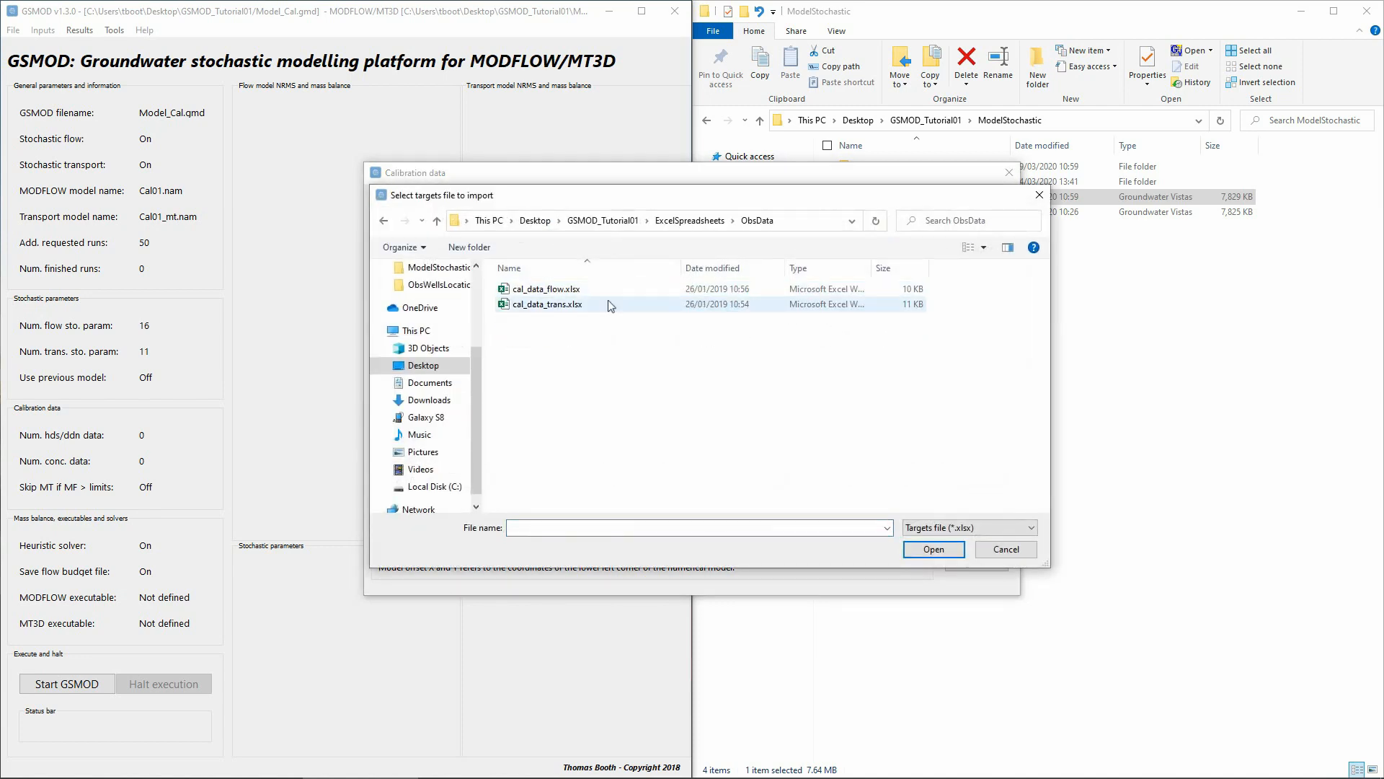
double_click(608, 300)
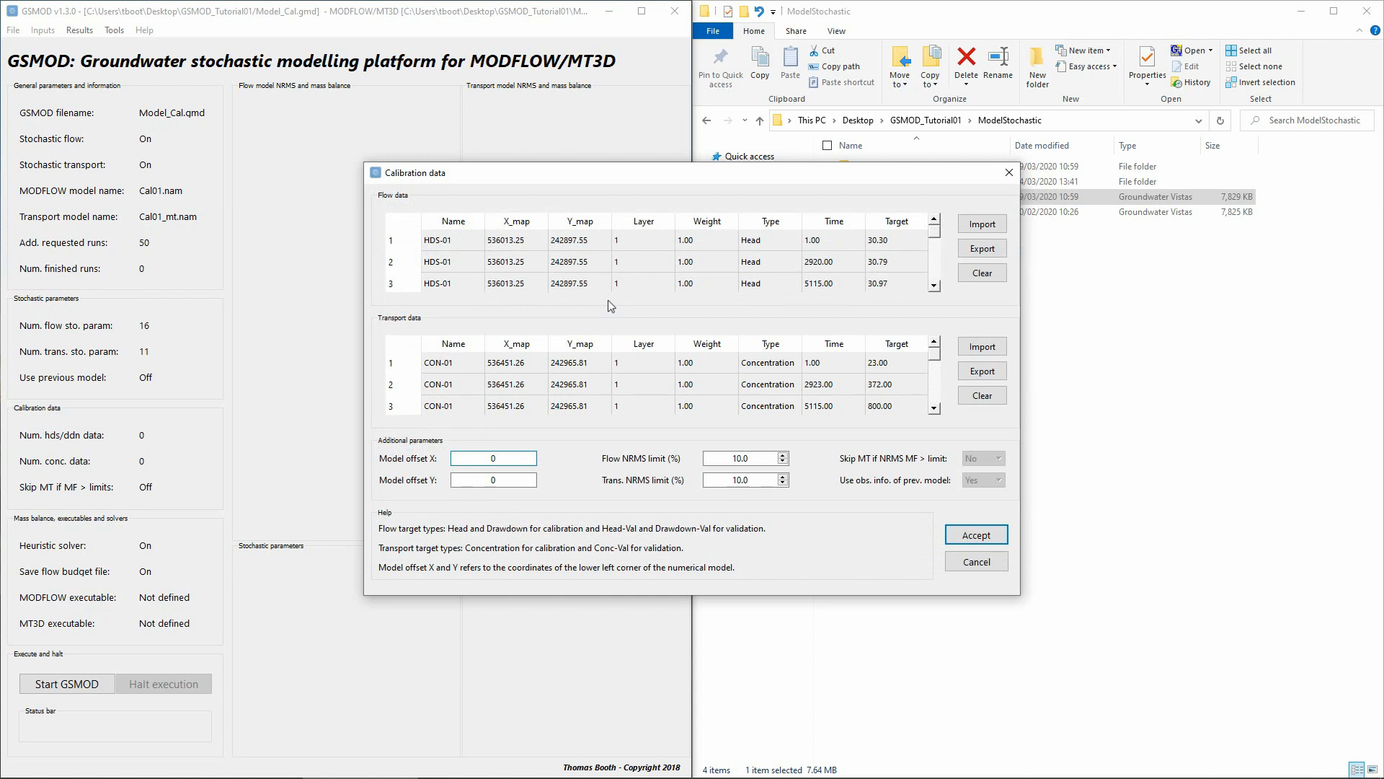
- Open GSMOD_Tutorial01_SPA.pdf from the GSMOD_Tutorial01 folder and go to page 6, which covers the calibration data setup
left_click(1164, 328)
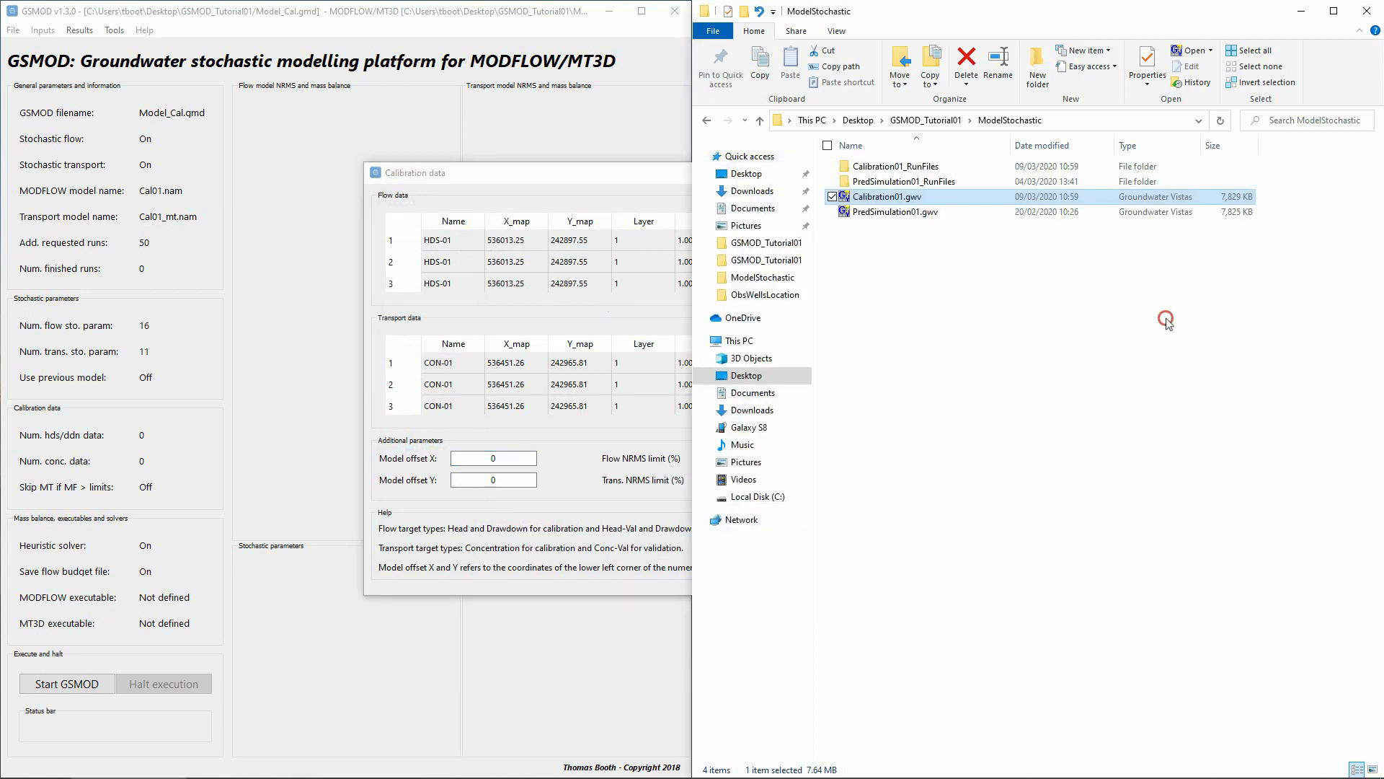
left_click(919, 121)
double_click(897, 235)
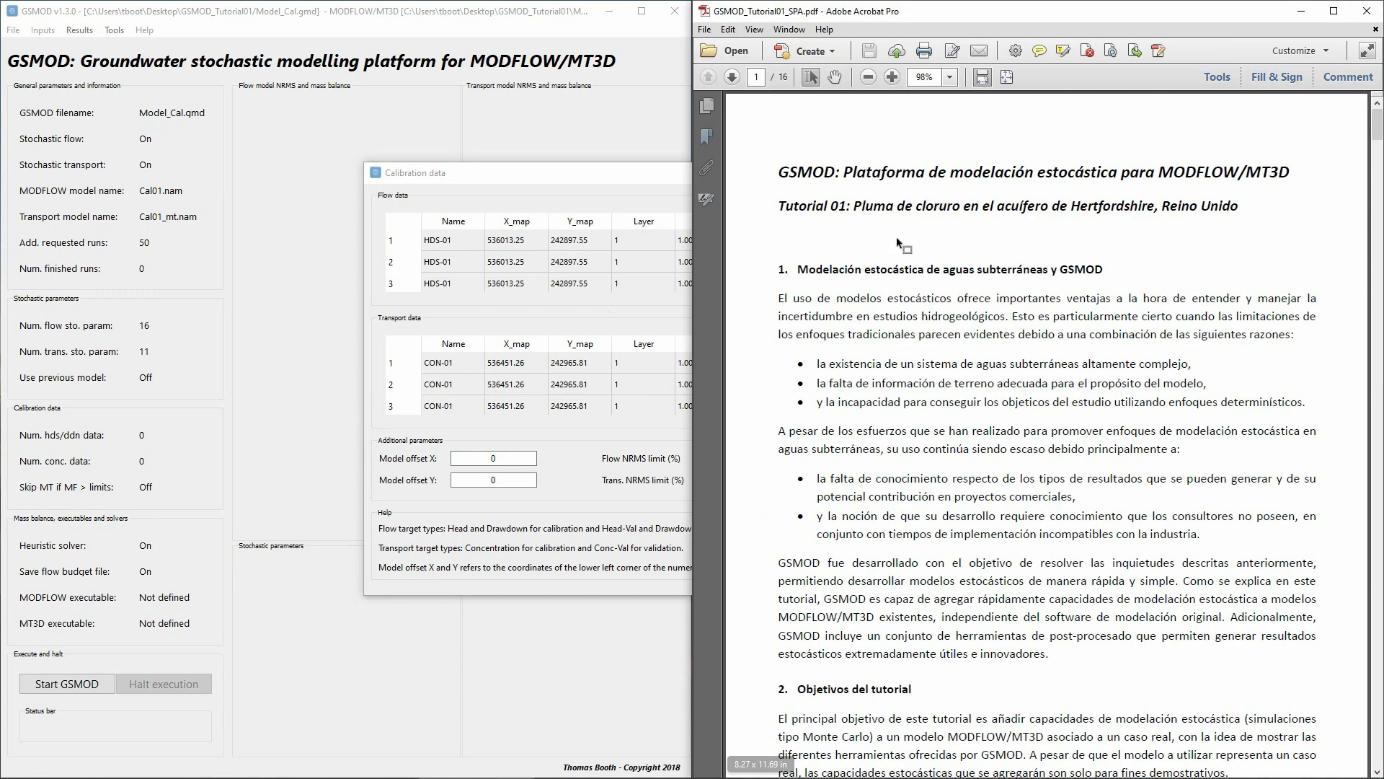
left_click(732, 77)
left_click(731, 78)
left_click(732, 78)
left_click(731, 77)
left_click(732, 77)
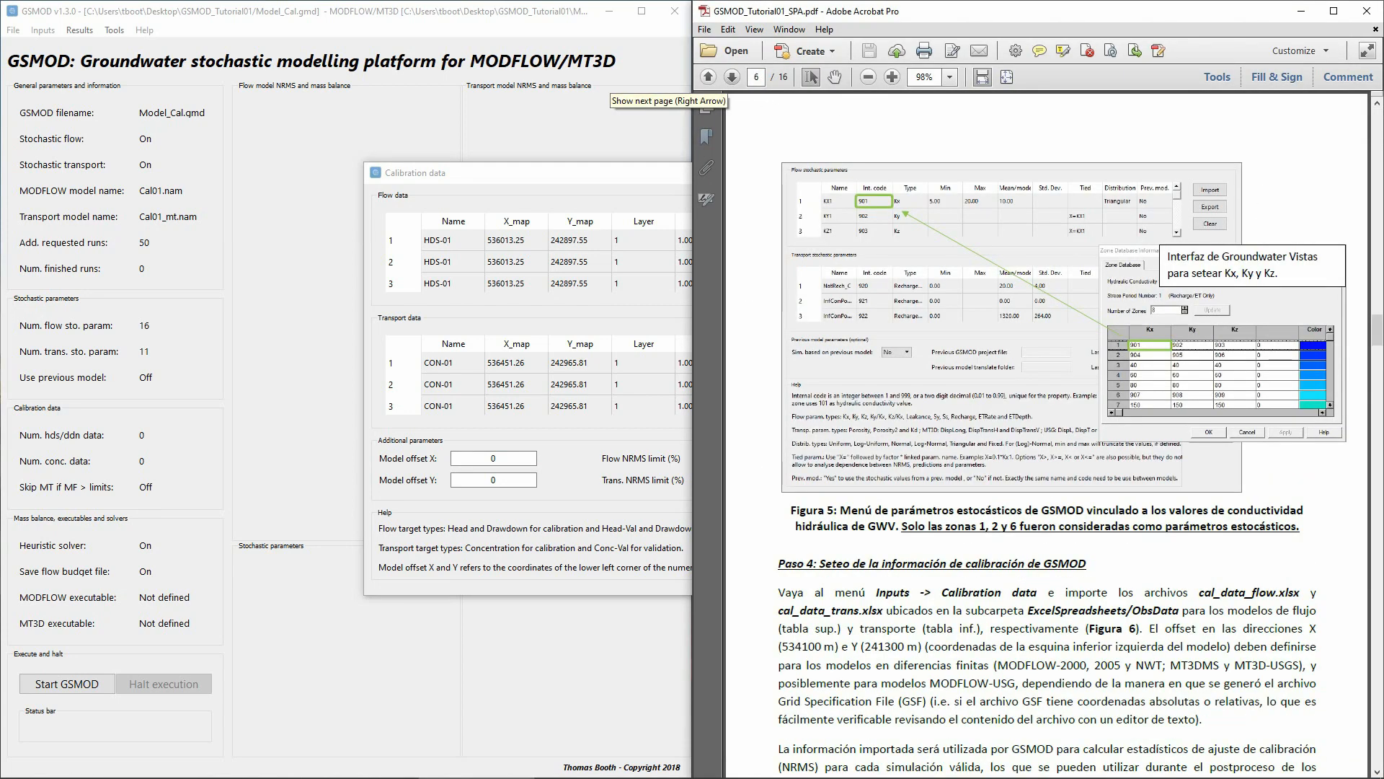
- Copy the model offsets from the tutorial PDF into the calibration data: offset X 534100 and offset Y 241300
double_click(804, 647)
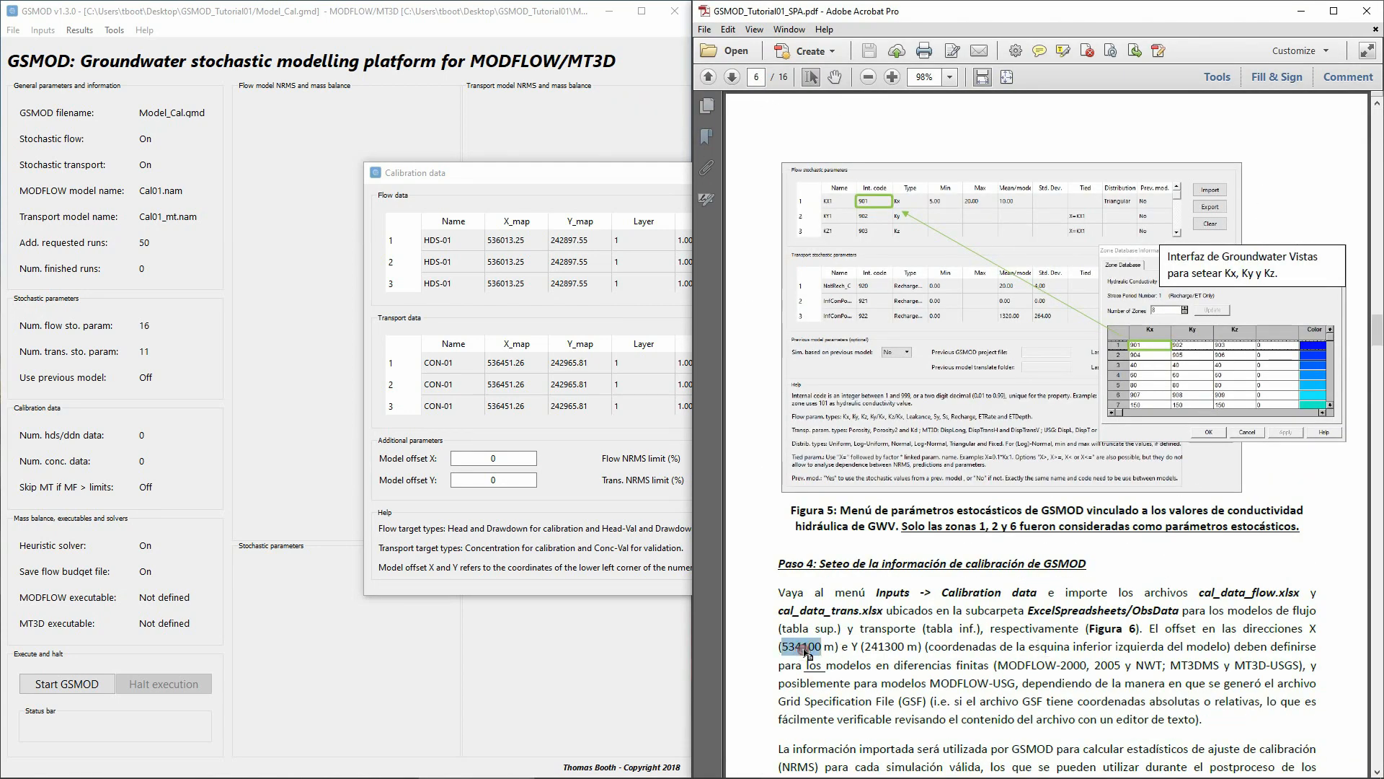
key("ctrl+c")
double_click(493, 458)
key("BackSpace")
key("ctrl+v")
double_click(874, 648)
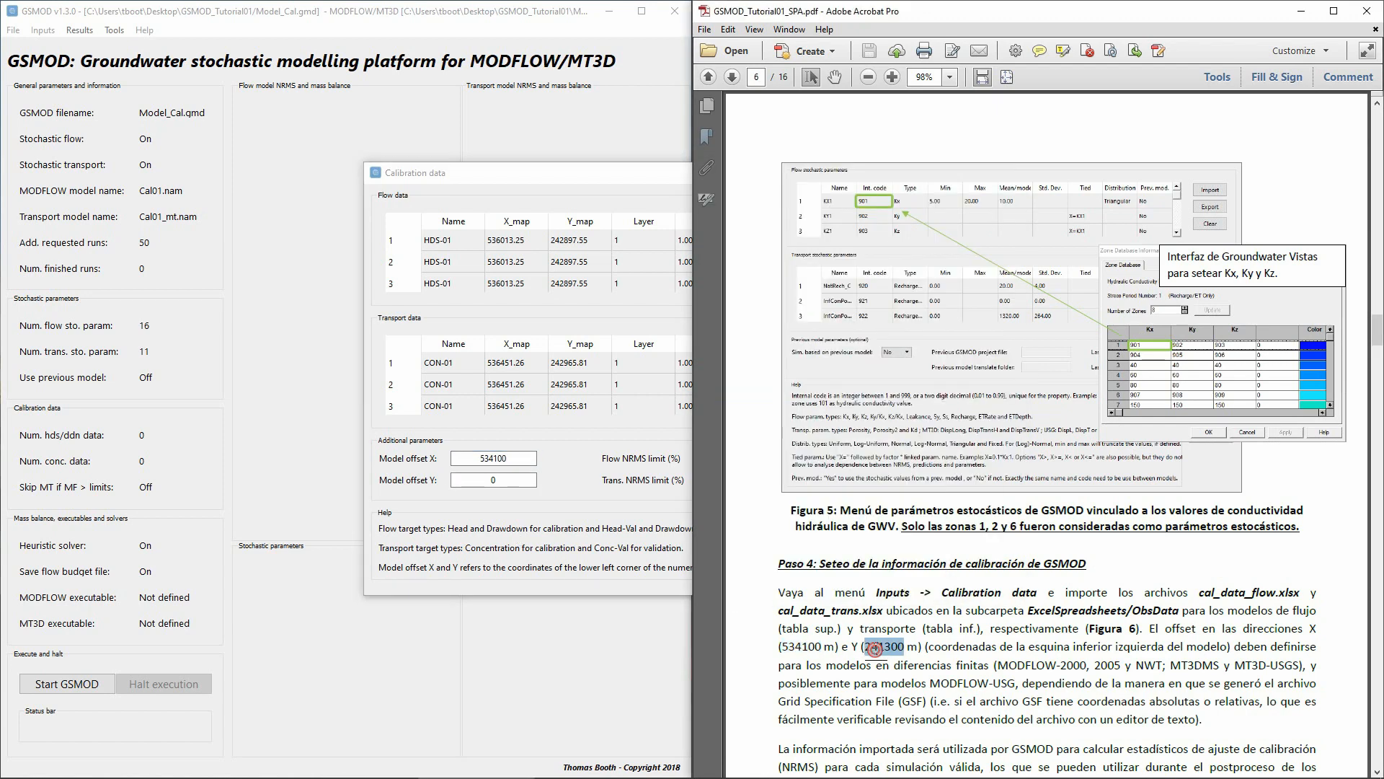
key("ctrl+c")
double_click(493, 480)
key("BackSpace")
key("ctrl+v")
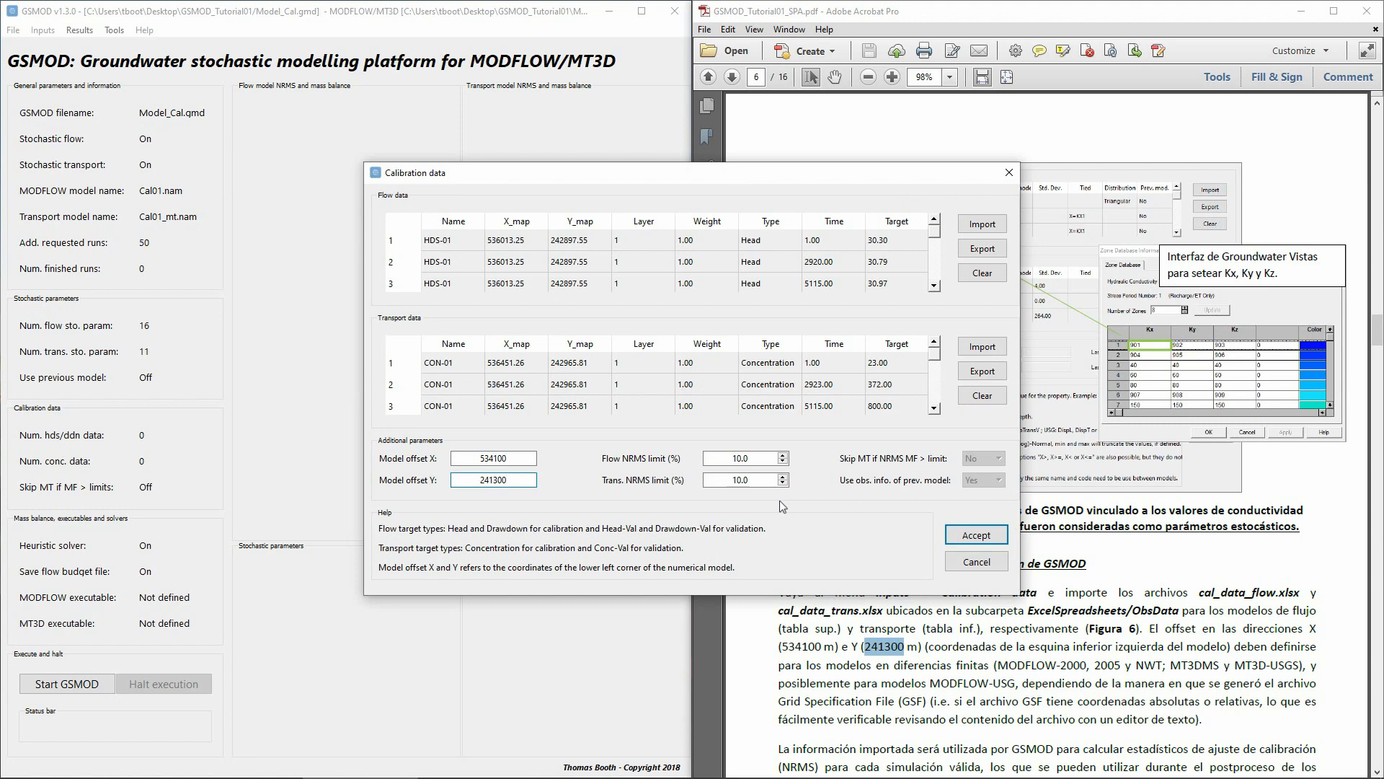
- Set the flow NRMS limit to 5% and accept the calibration data
left_click(763, 457)
left_click_drag(763, 457, 597, 461)
type("5")
left_click(966, 541)
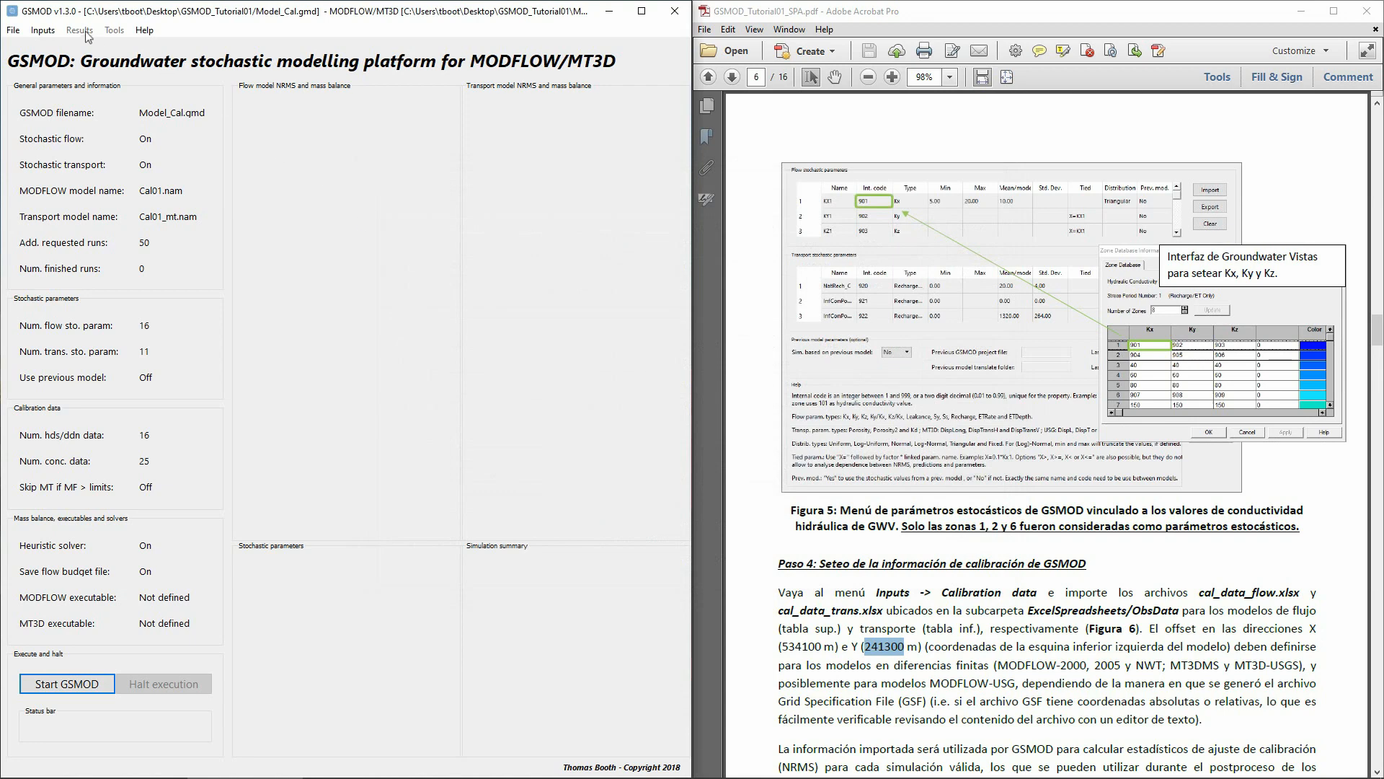
- Assign mf2005.exe as flow executable and mt3dms5b.exe as transport executable from C:\GSMODv1.3\executables, and accept the solver settings
left_click(57, 33)
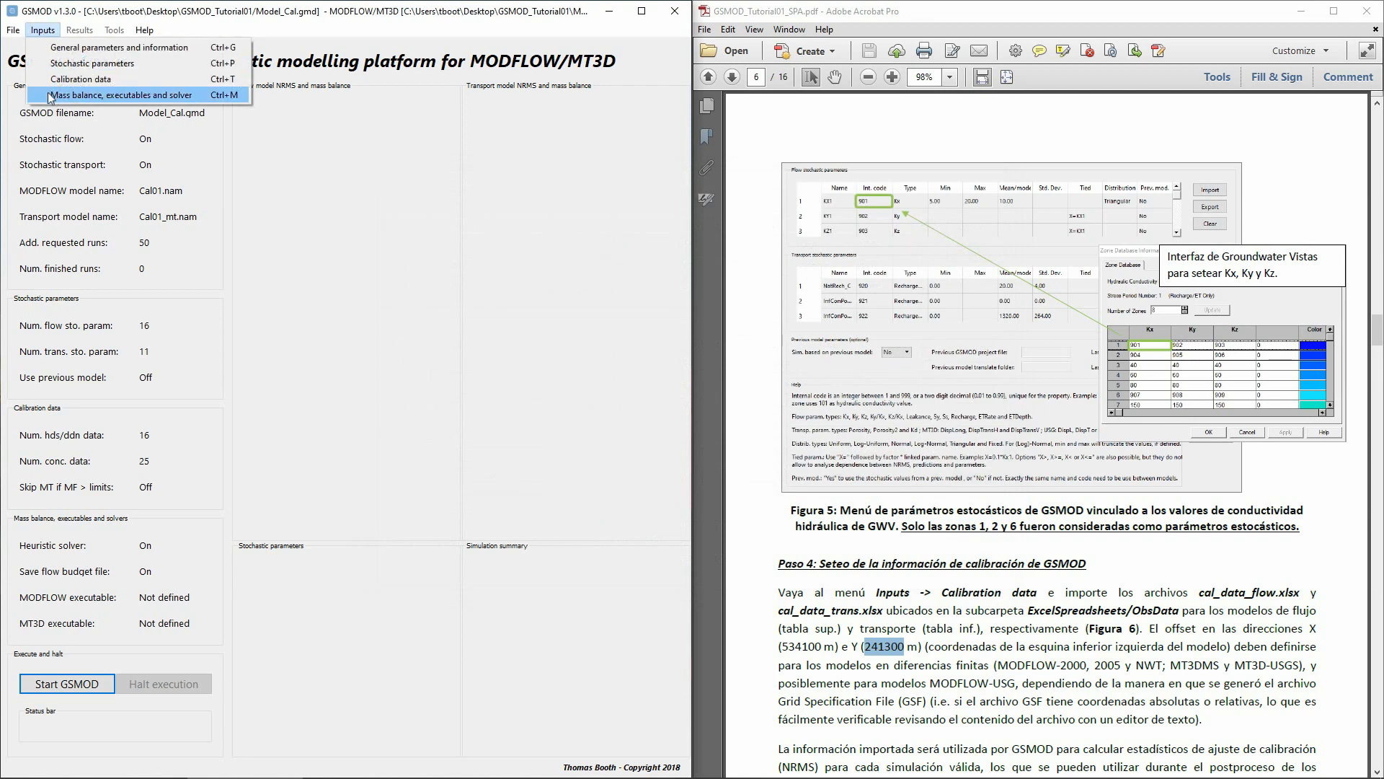
left_click(53, 101)
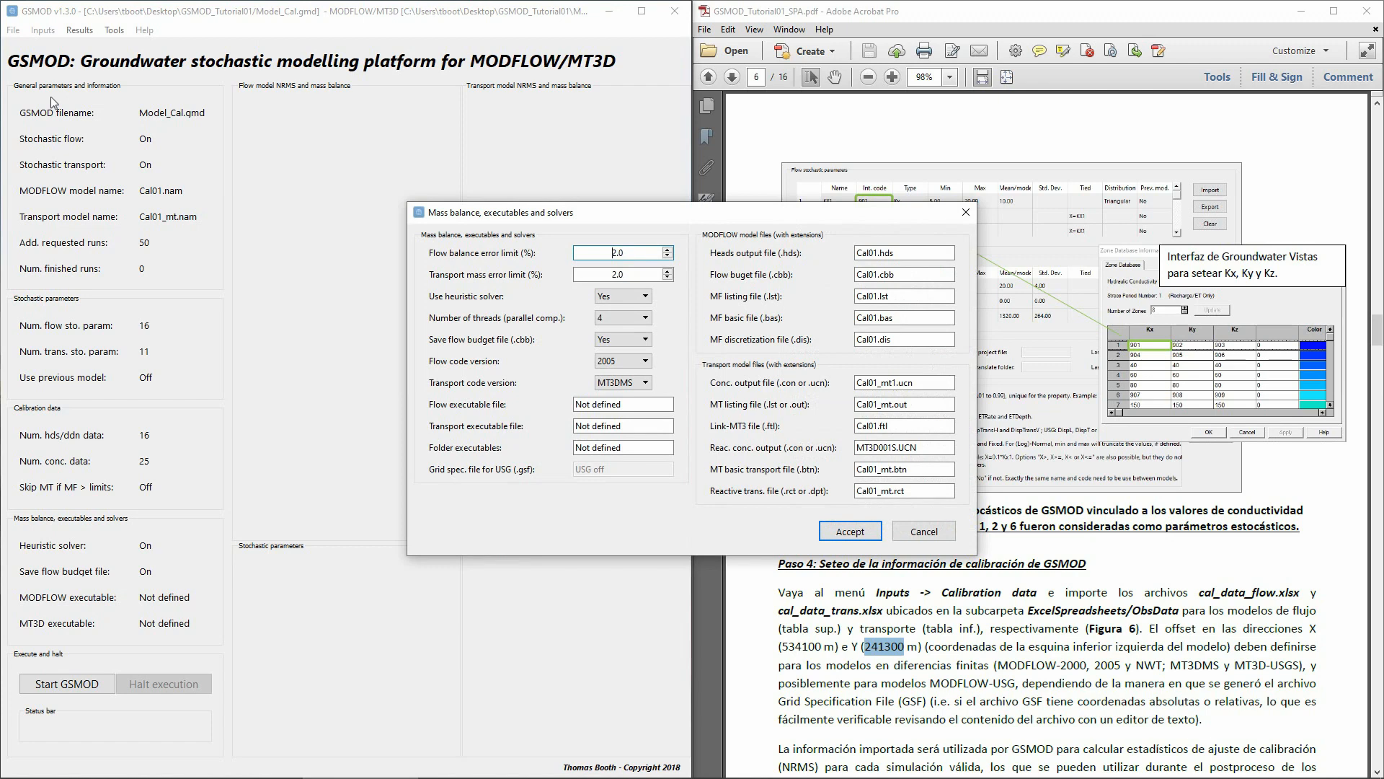
left_click(668, 408)
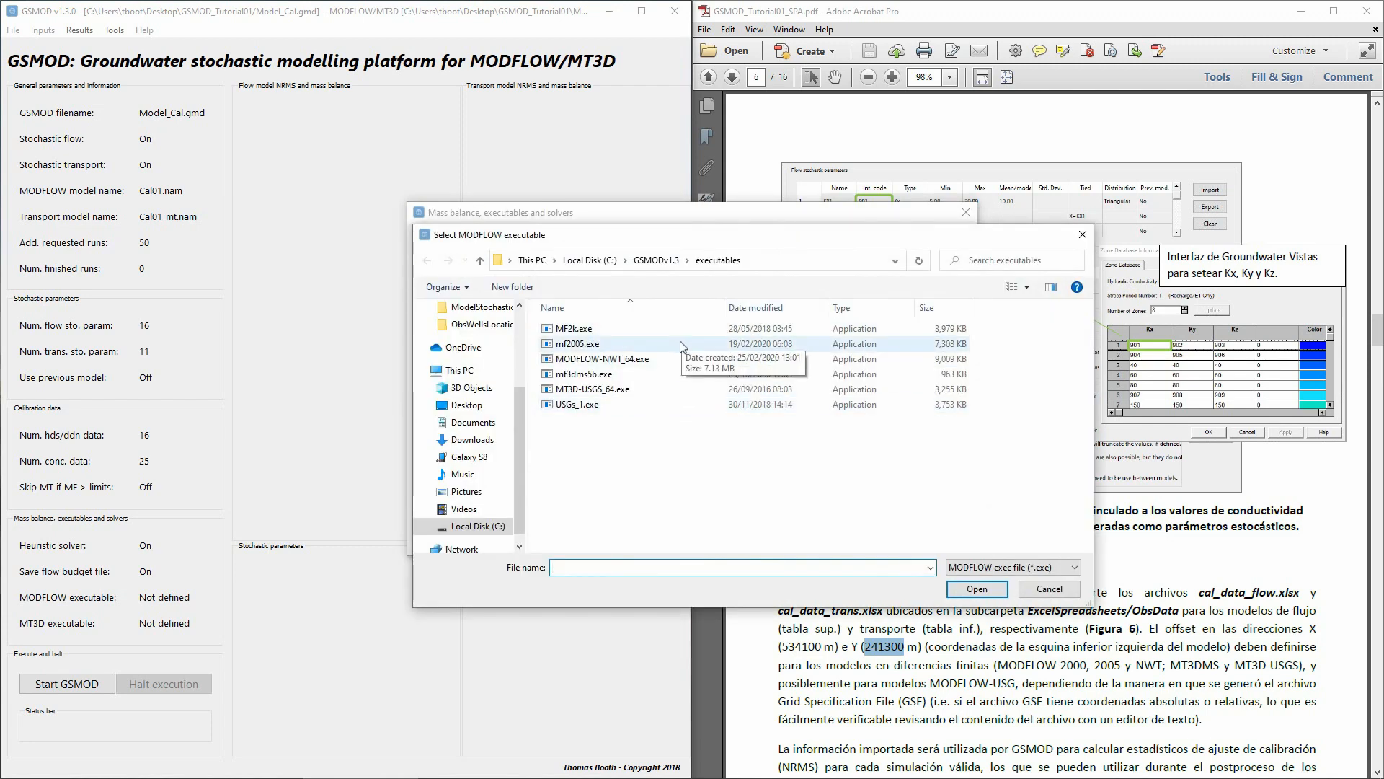
double_click(680, 341)
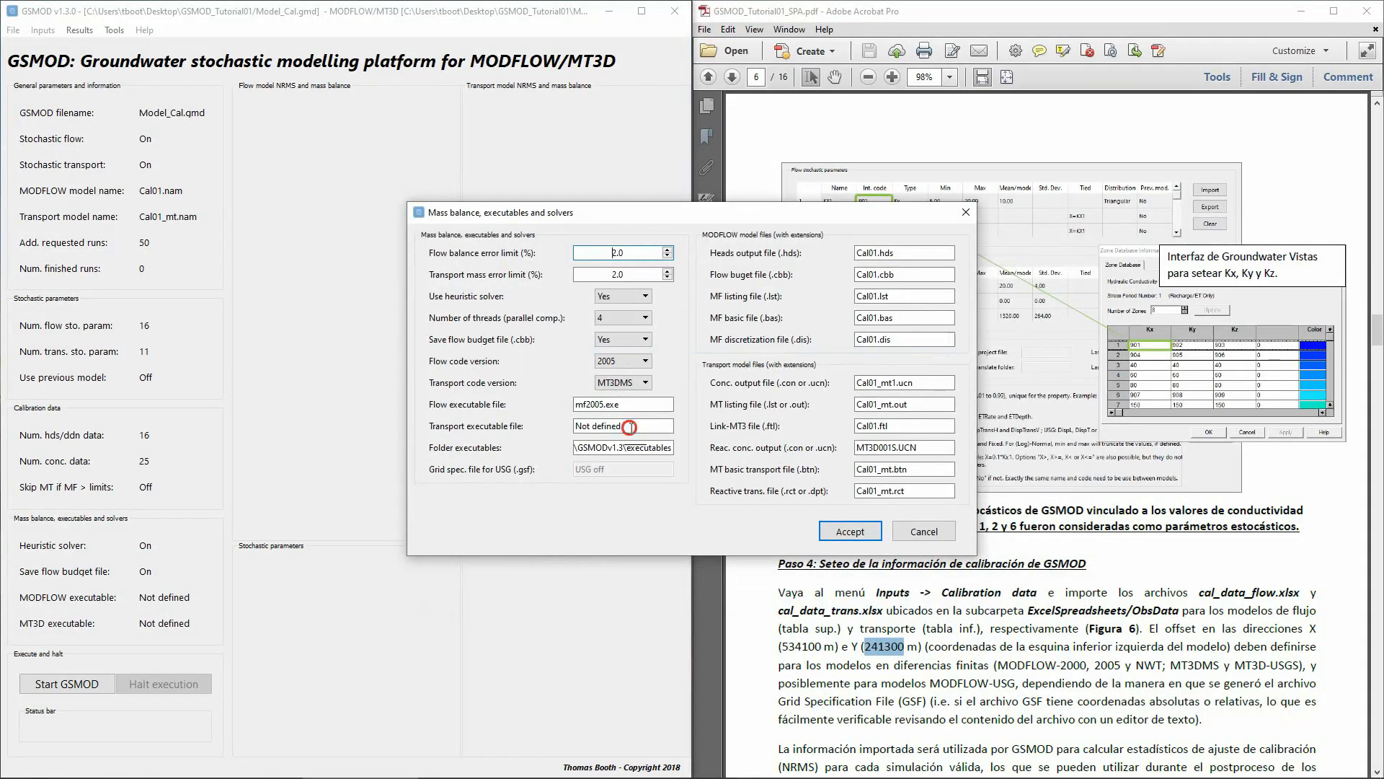
left_click(629, 427)
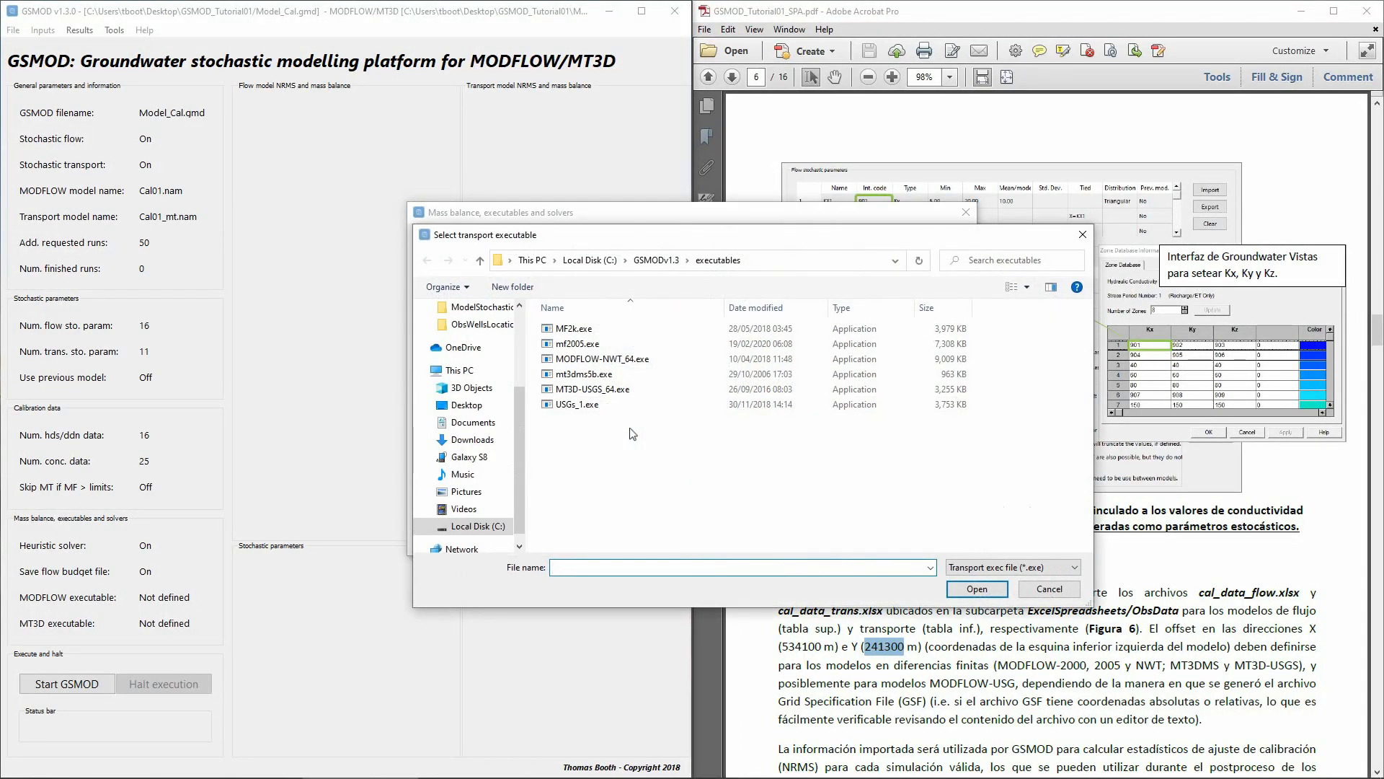
left_click(658, 372)
left_click(968, 589)
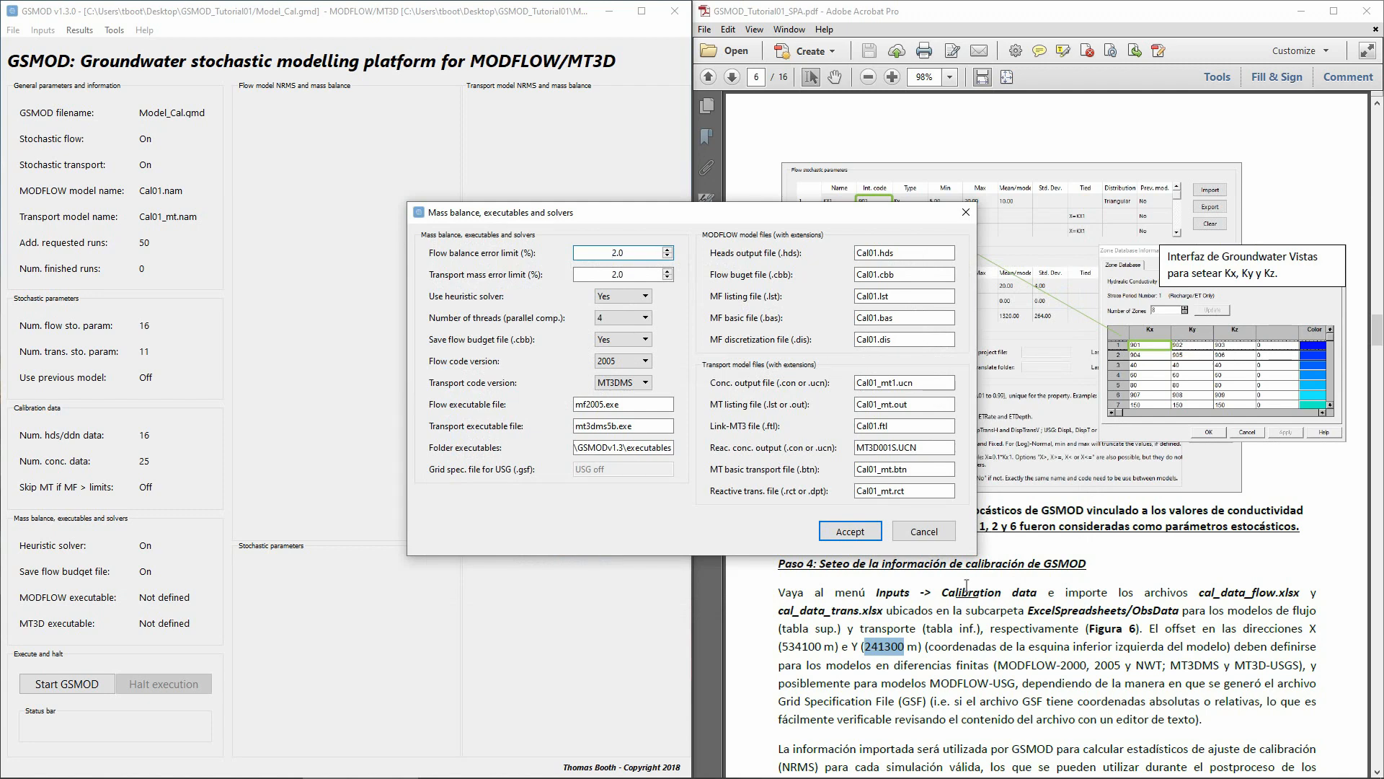
left_click(850, 532)
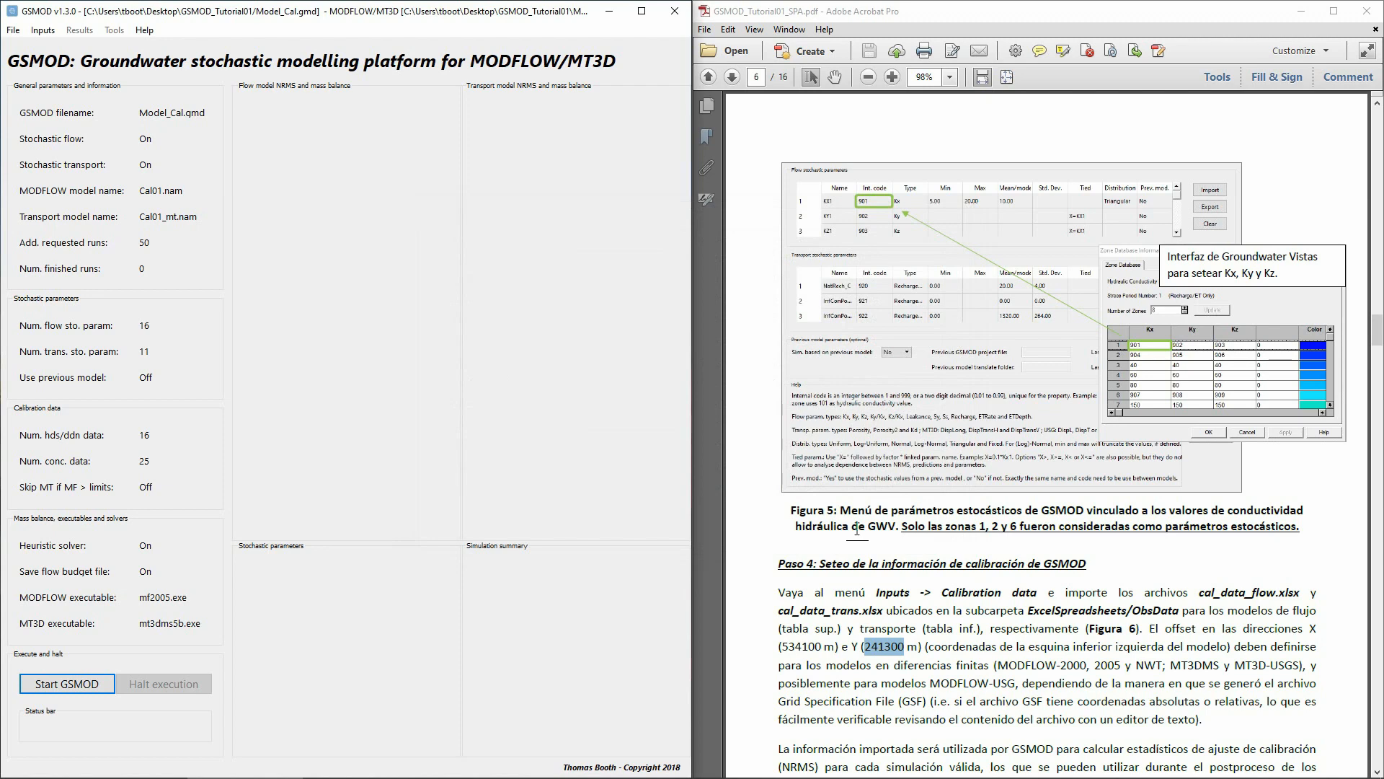
- Start the GSMOD stochastic run and halt its execution after the first several realizations
left_click(72, 683)
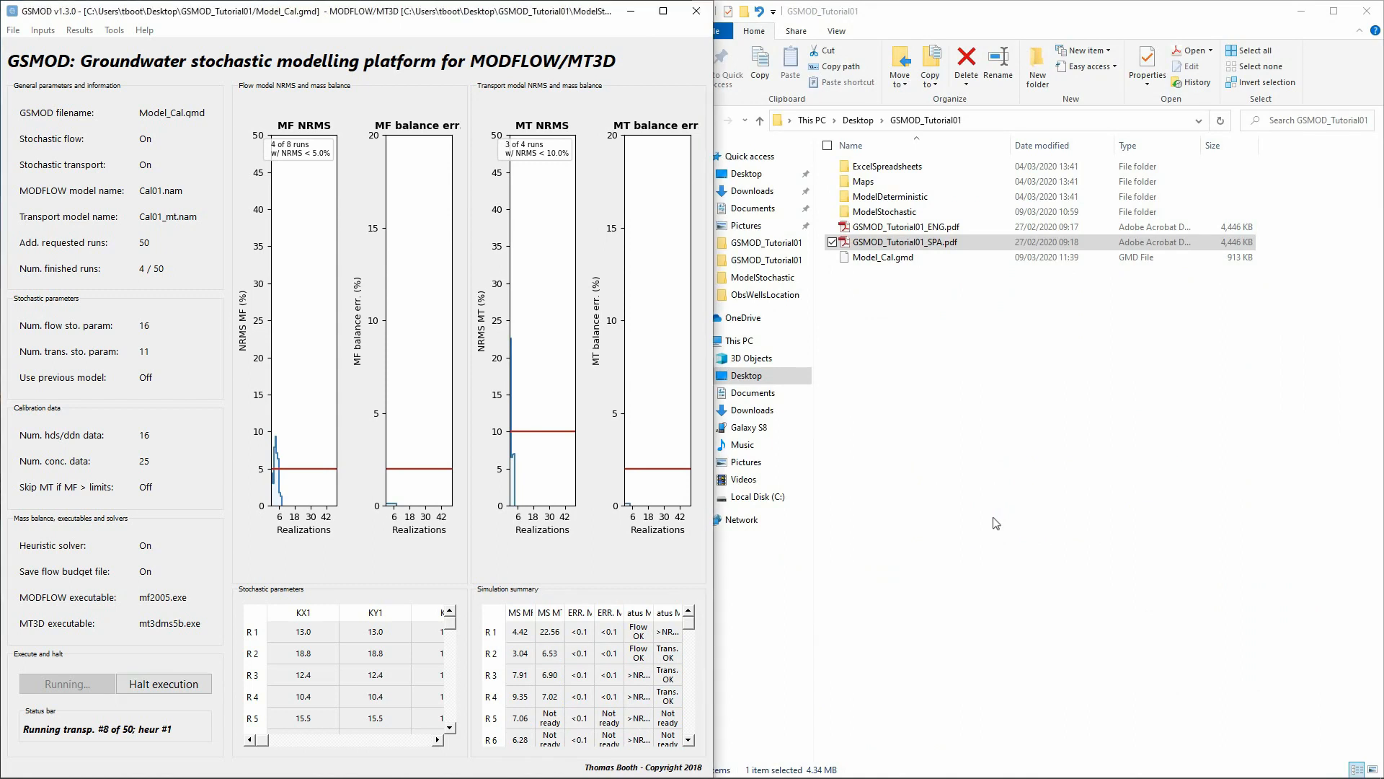
left_click(167, 691)
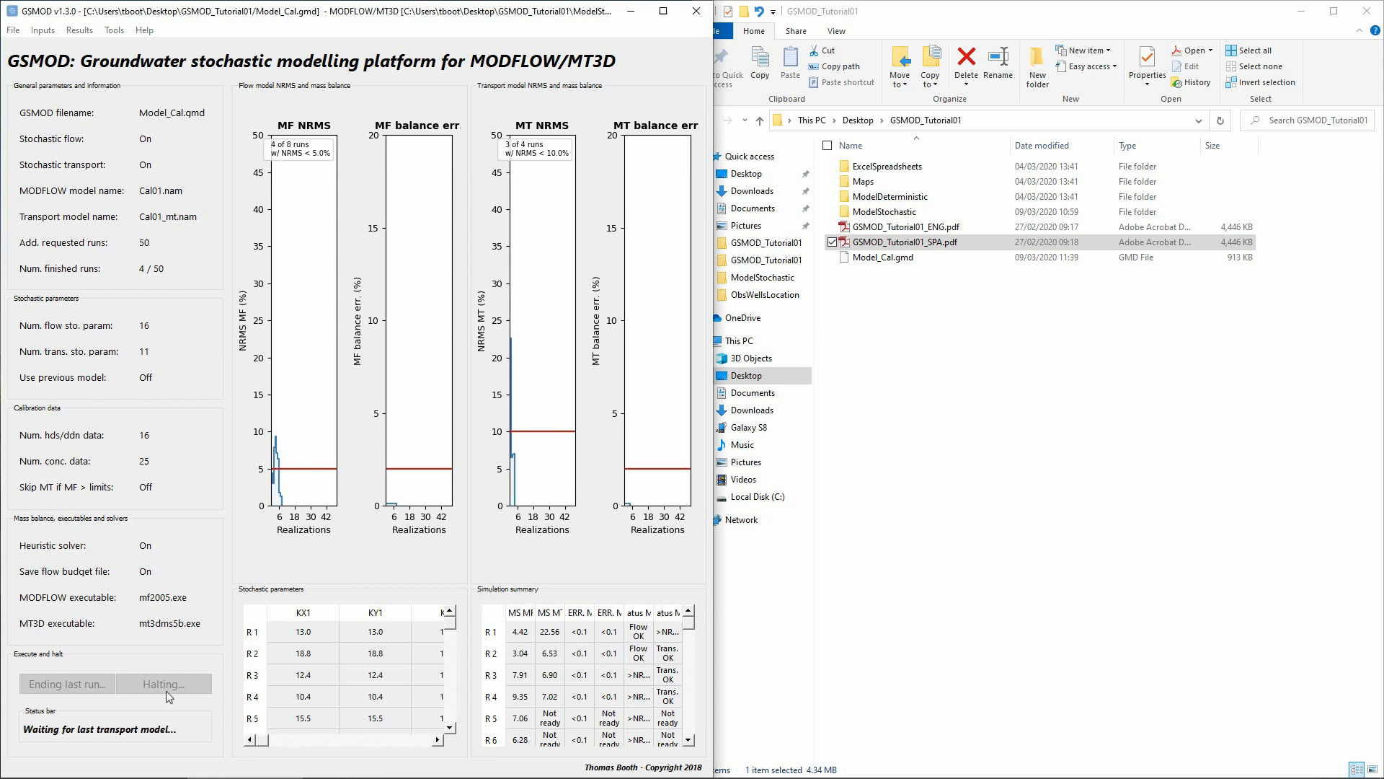
- Import obs_trans.xlsx from ExcelSpreadsheets\ObsWellsLocation as observation points for the concentration hydrographs, process the plots and accept them
left_click(78, 30)
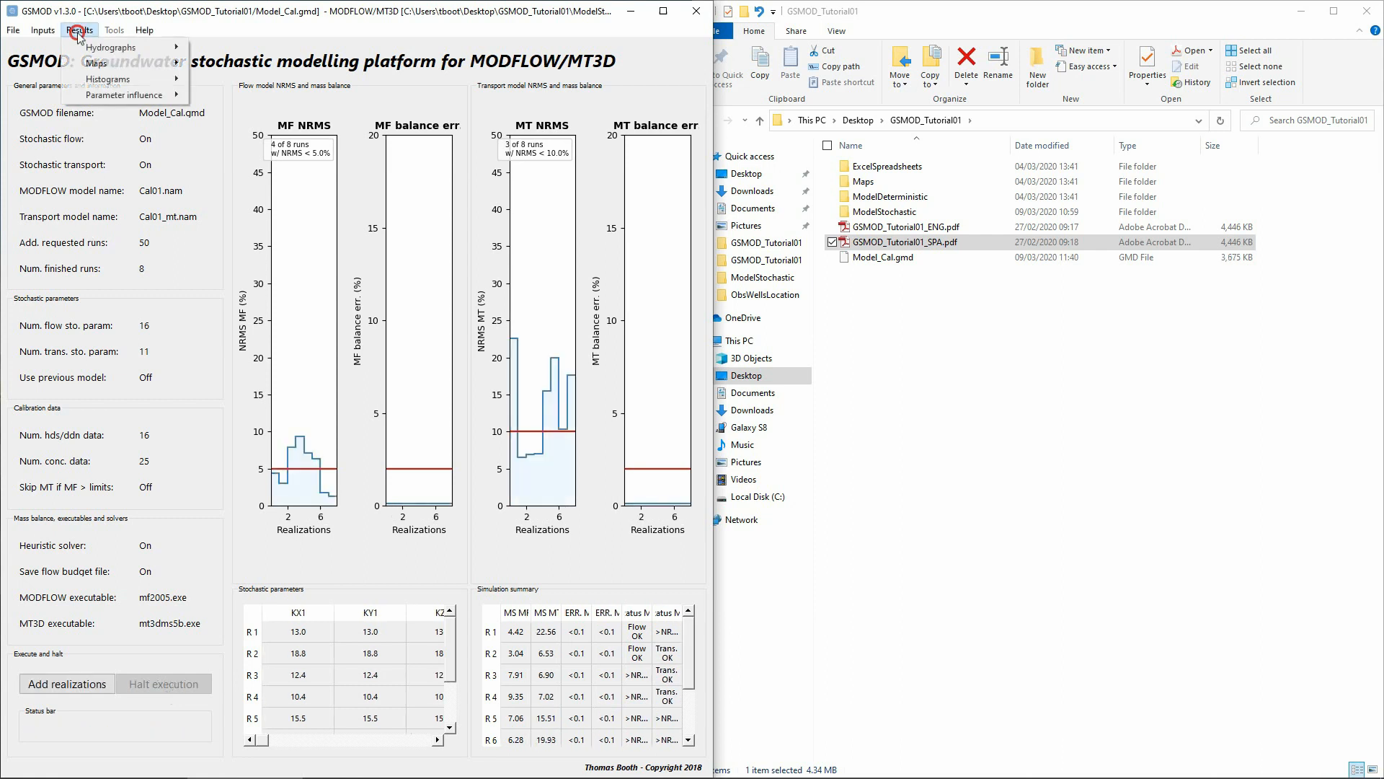
mouse_move(105, 47)
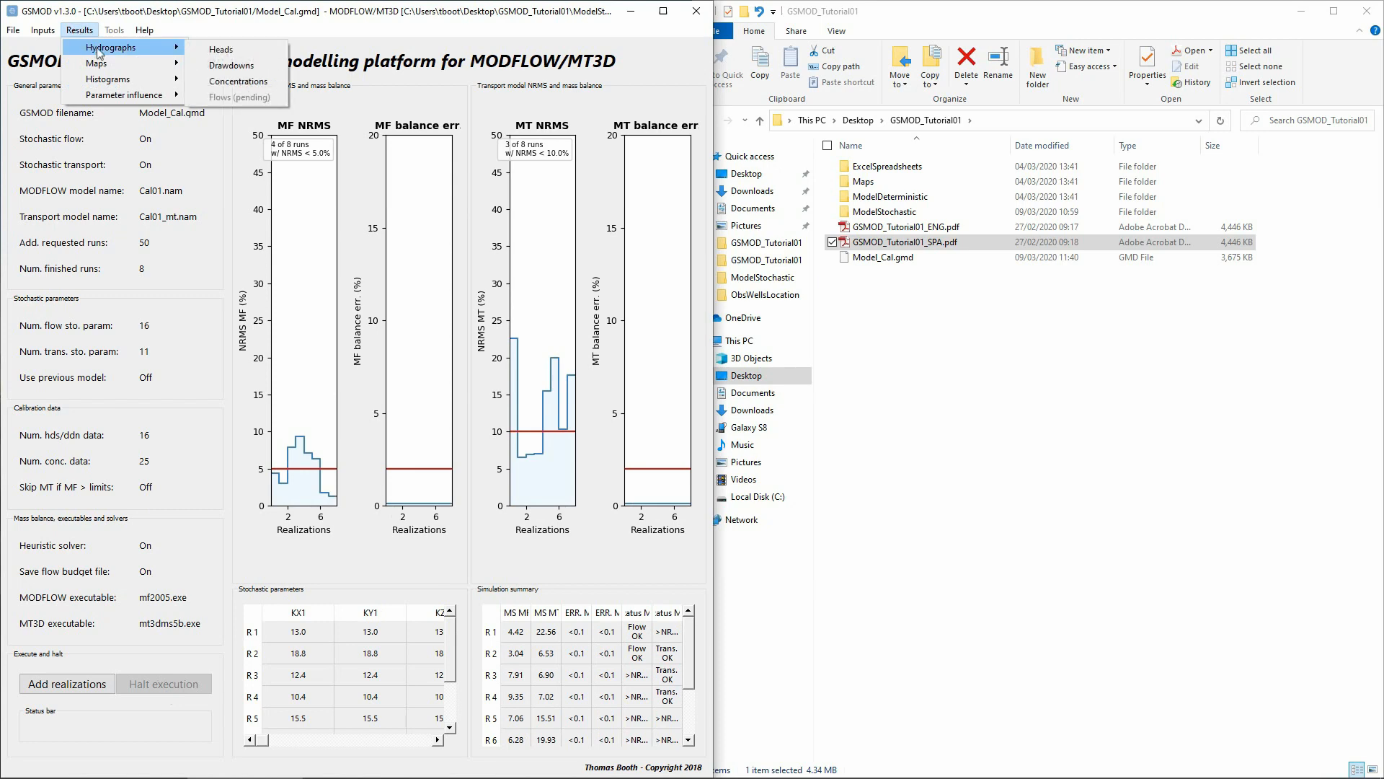
left_click(238, 81)
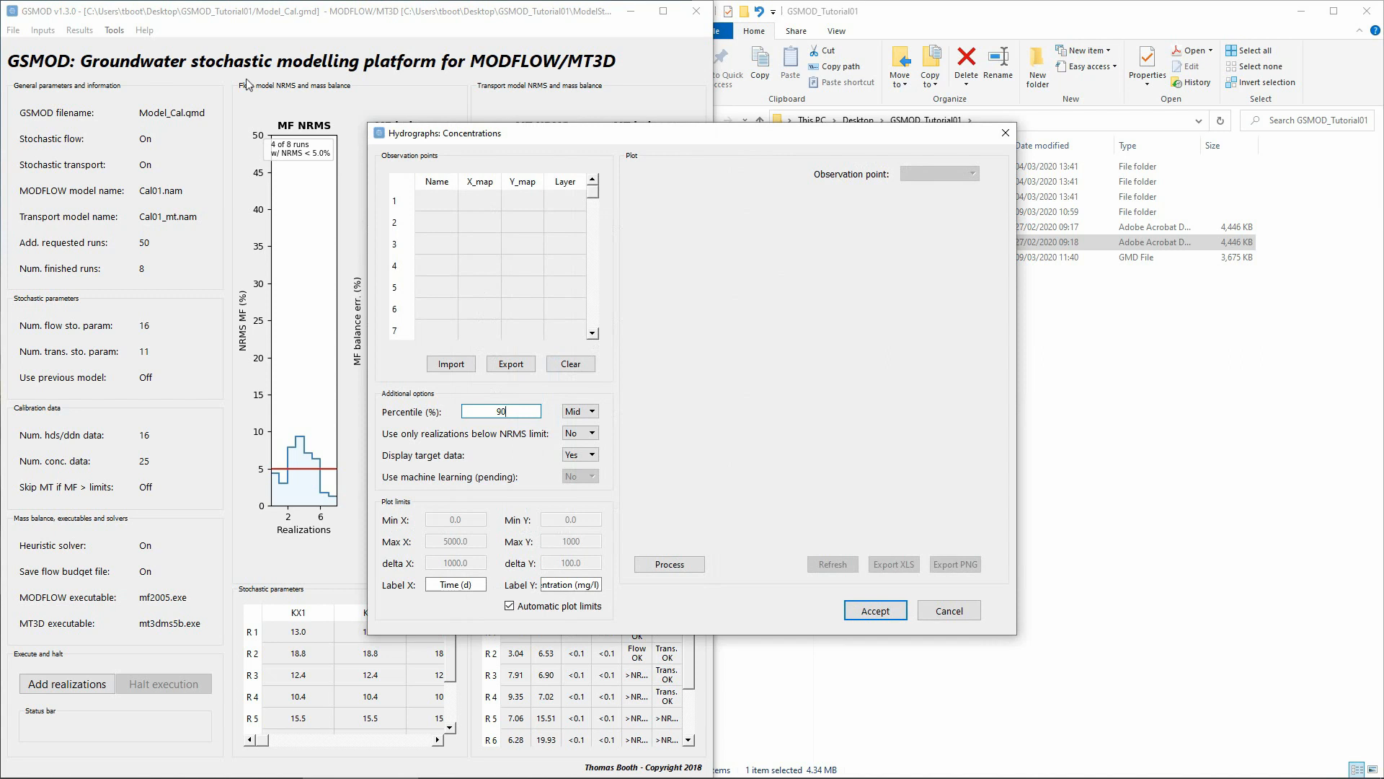
left_click(462, 364)
double_click(551, 252)
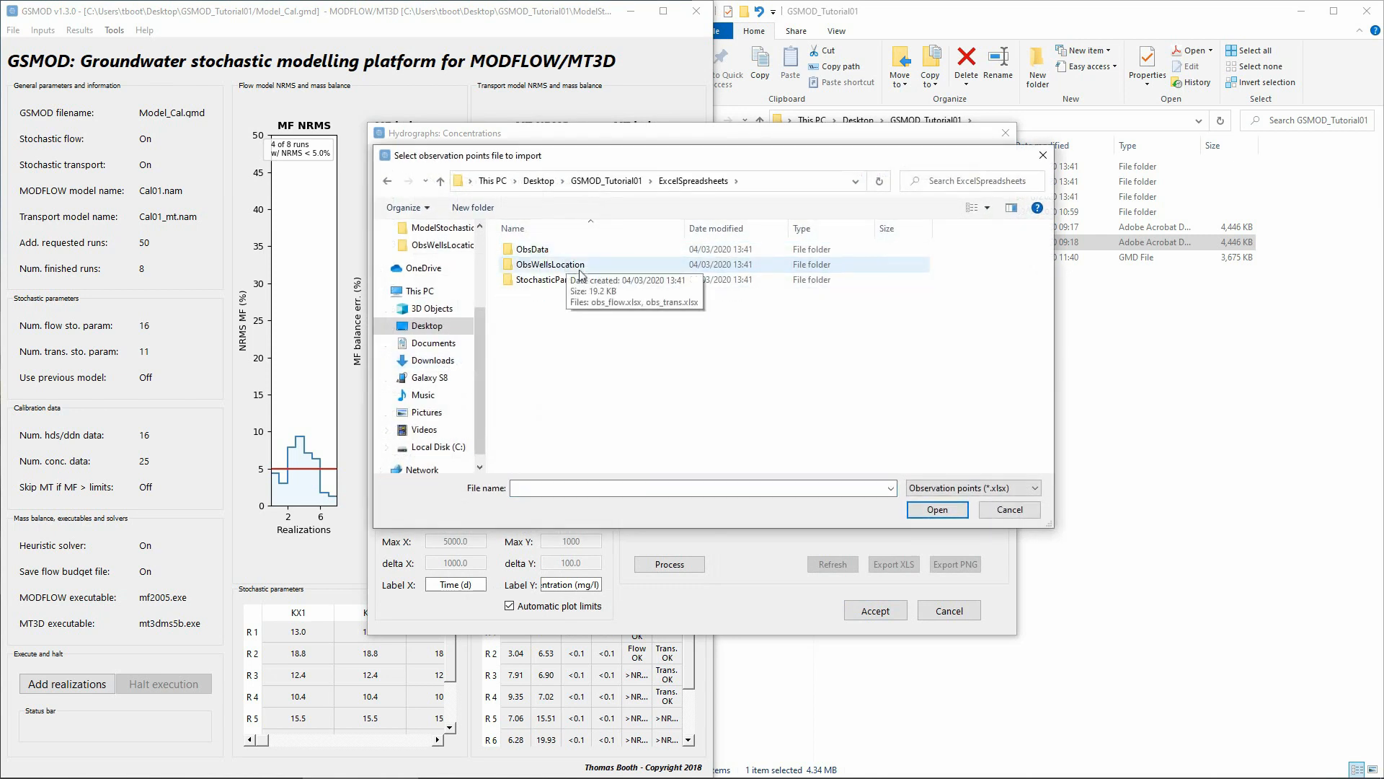
double_click(552, 264)
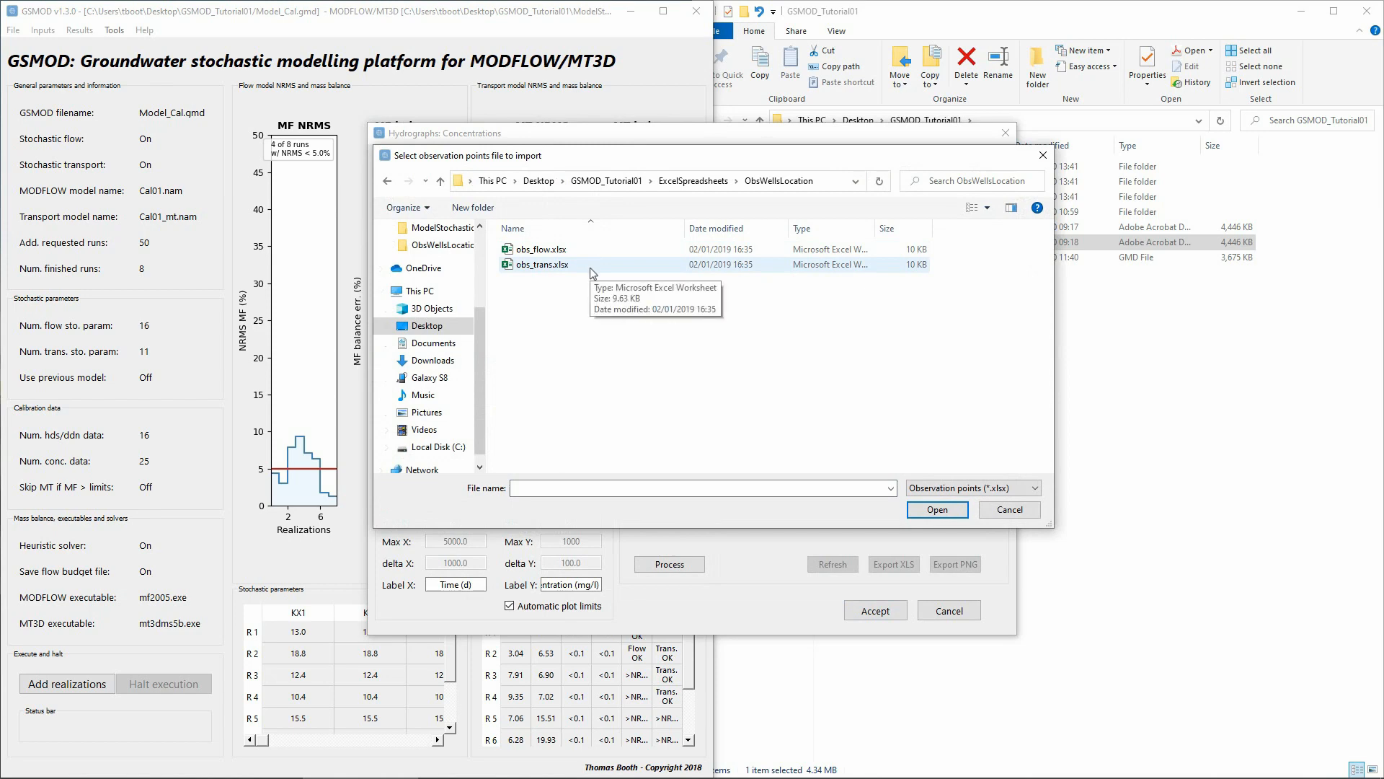
double_click(590, 267)
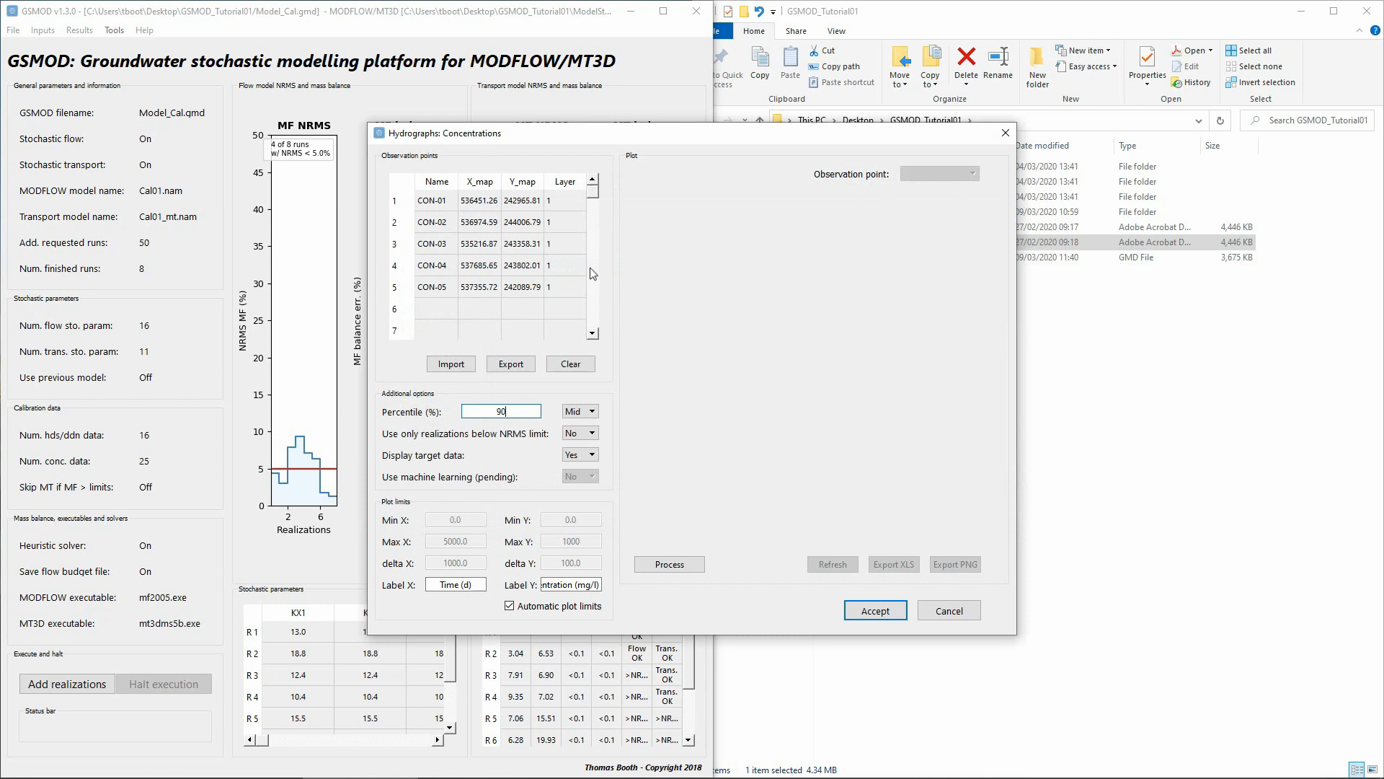
left_click(661, 563)
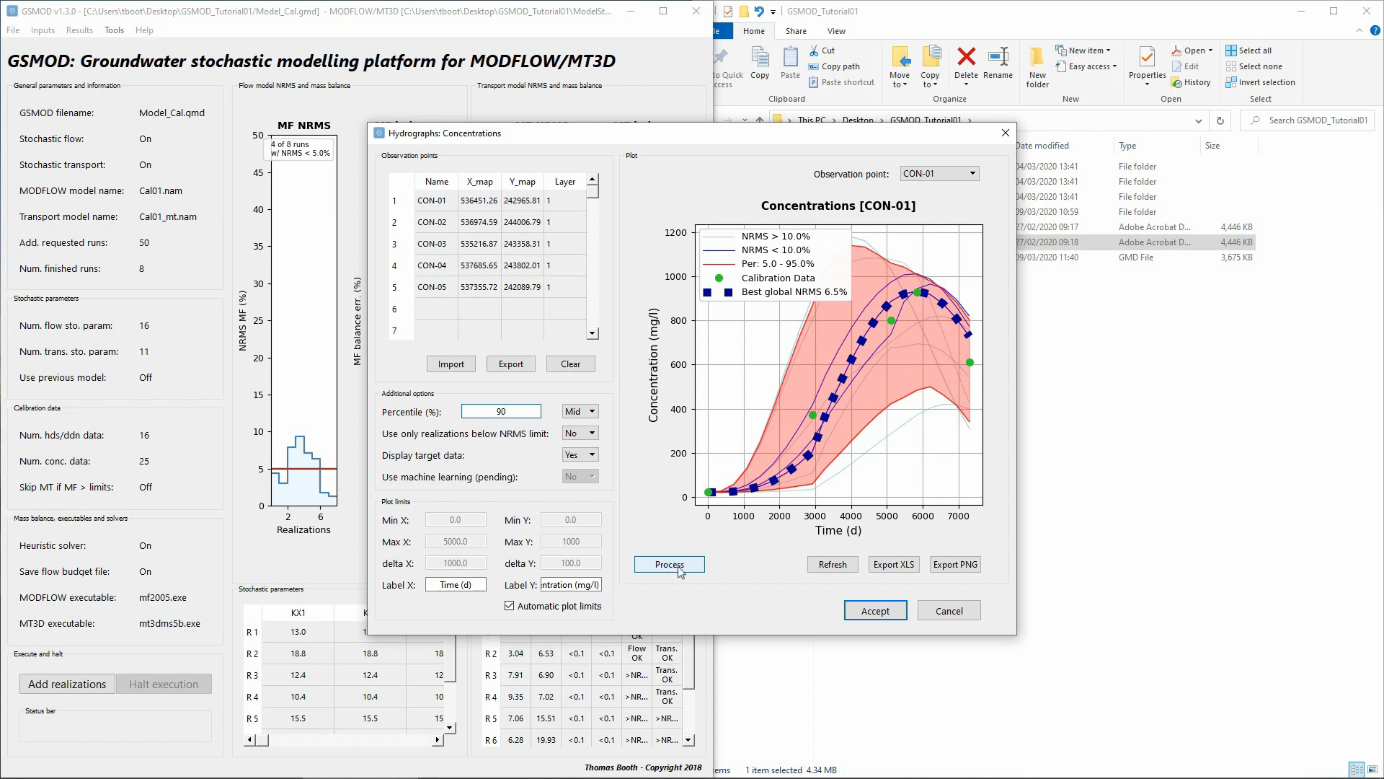
left_click(875, 611)
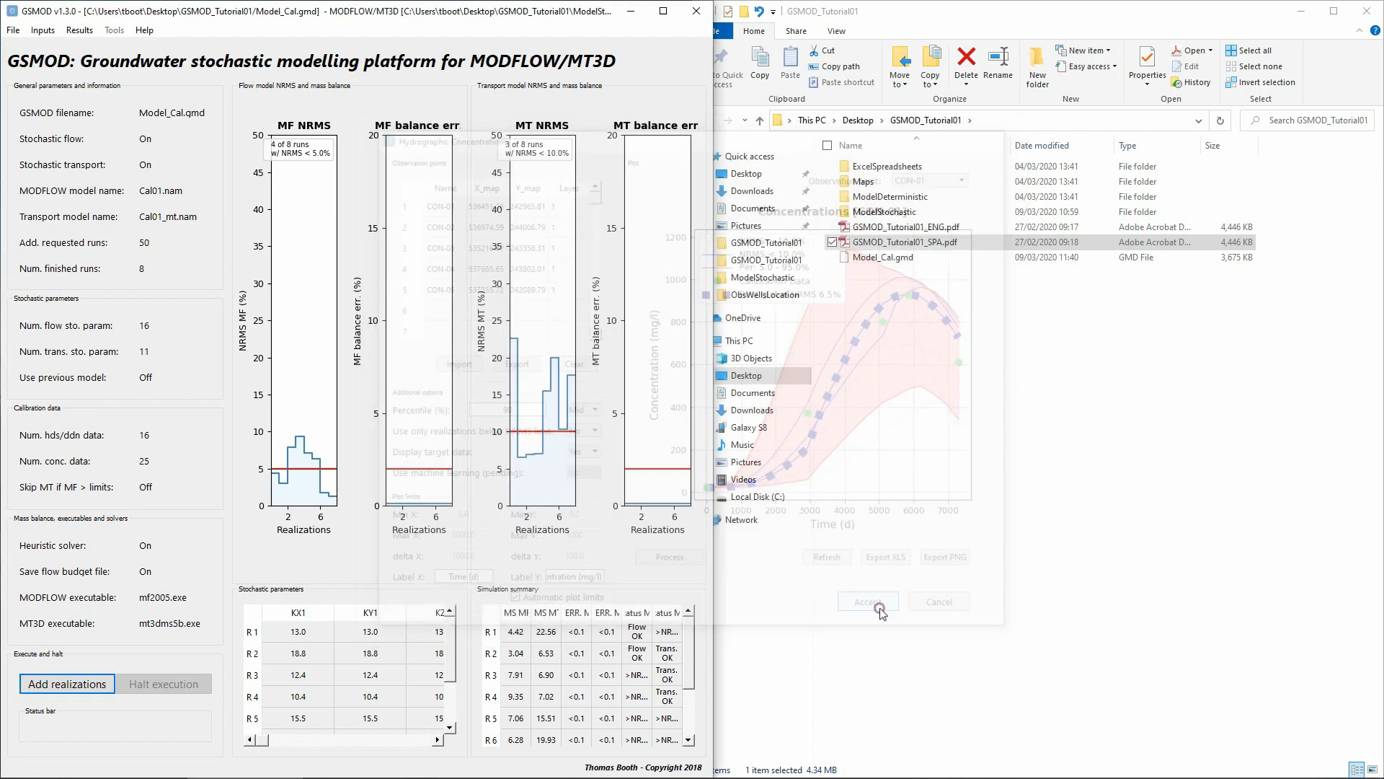
- Add new realizations to the stochastic run, reprocess the concentration hydrographs with the additional runs and accept them
left_click(73, 685)
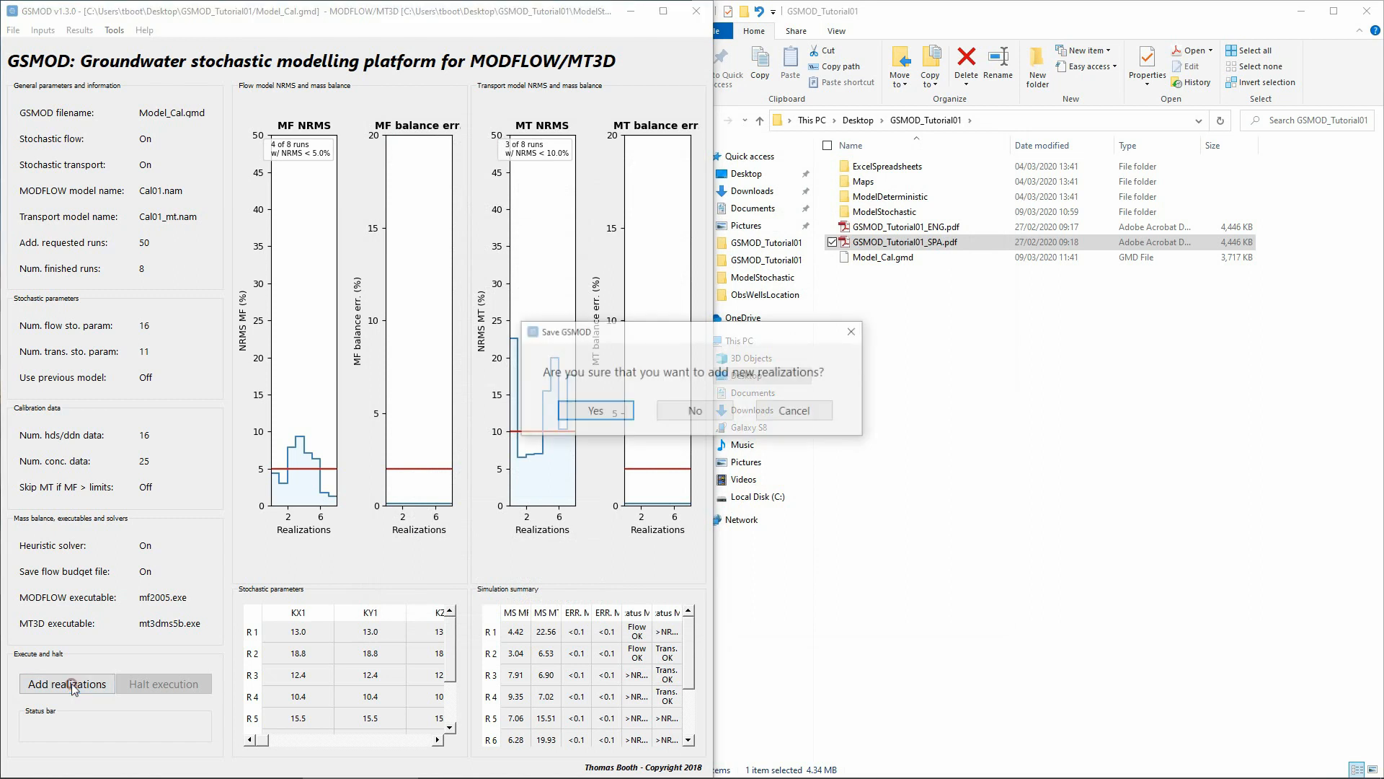
left_click(582, 418)
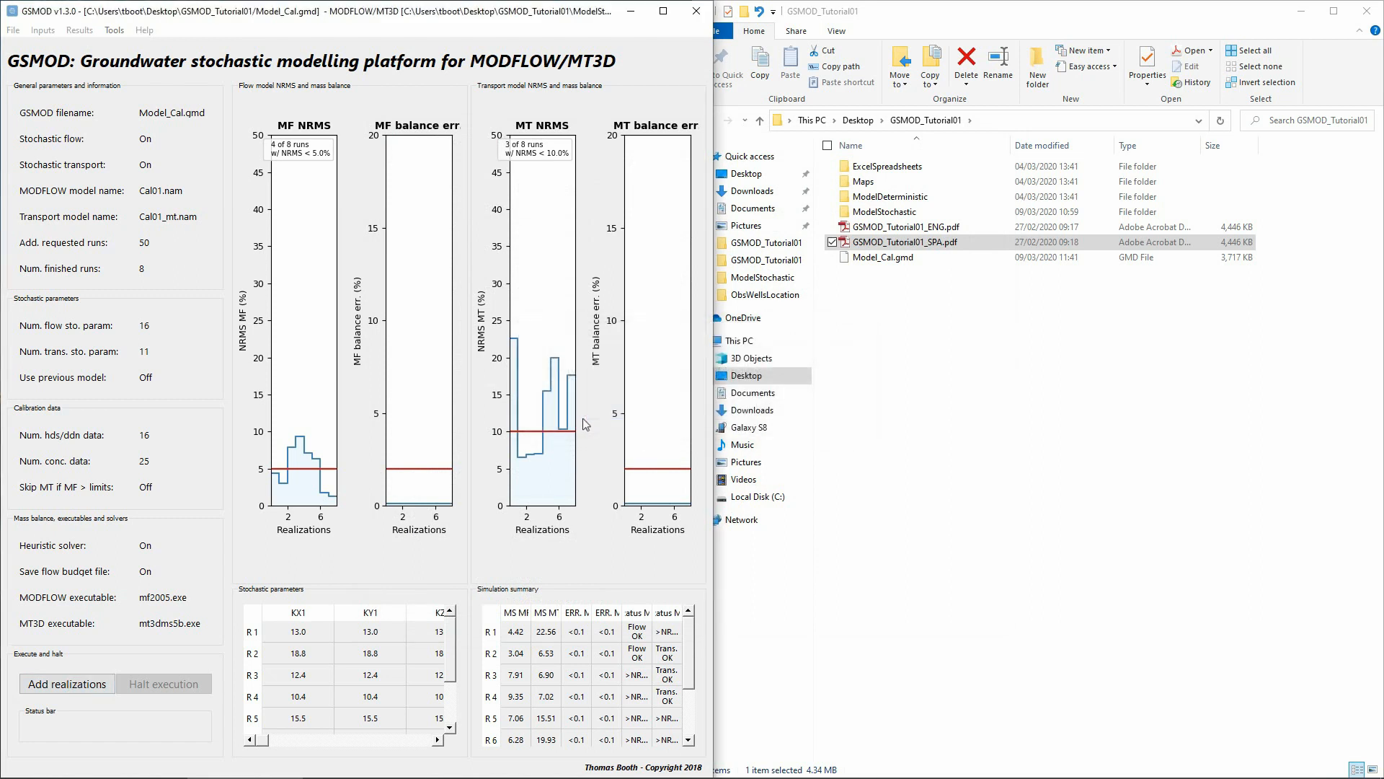
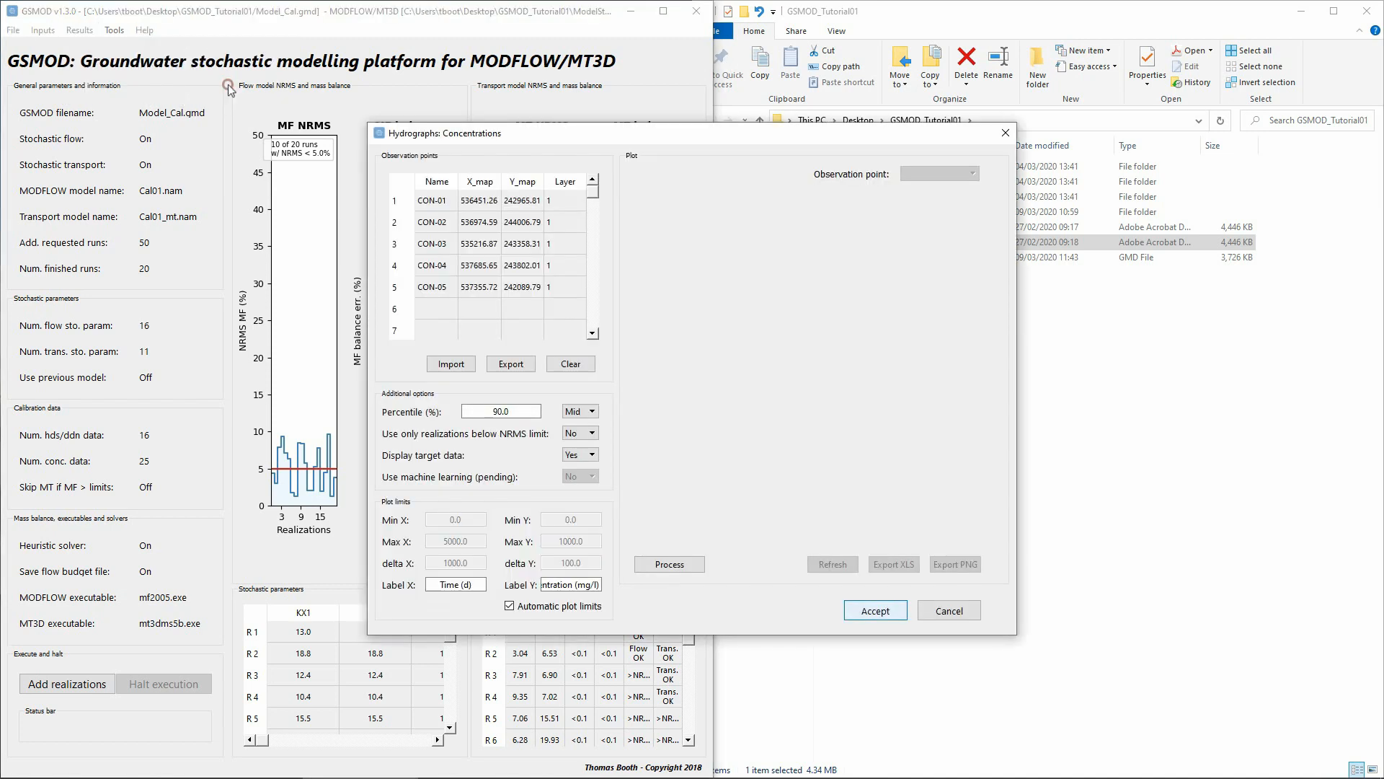
left_click(679, 565)
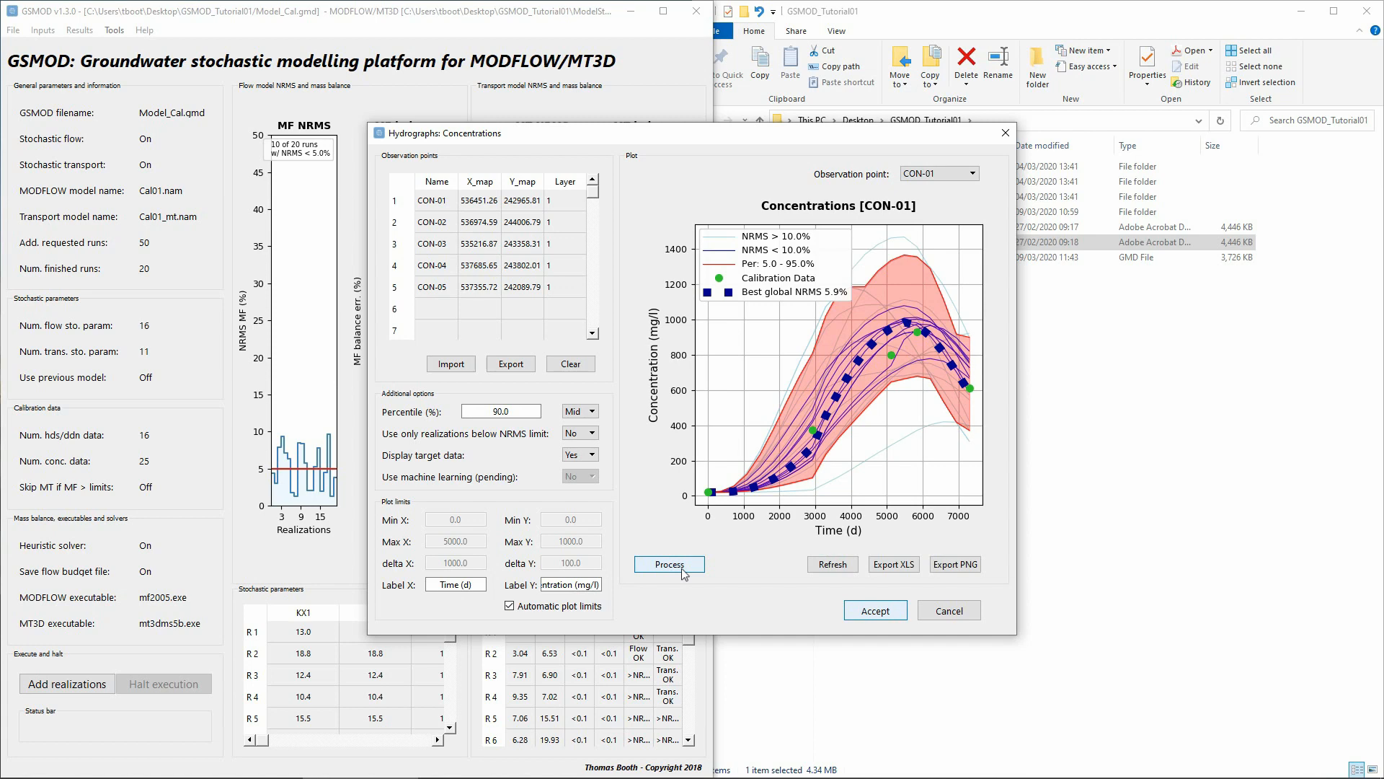
left_click(886, 610)
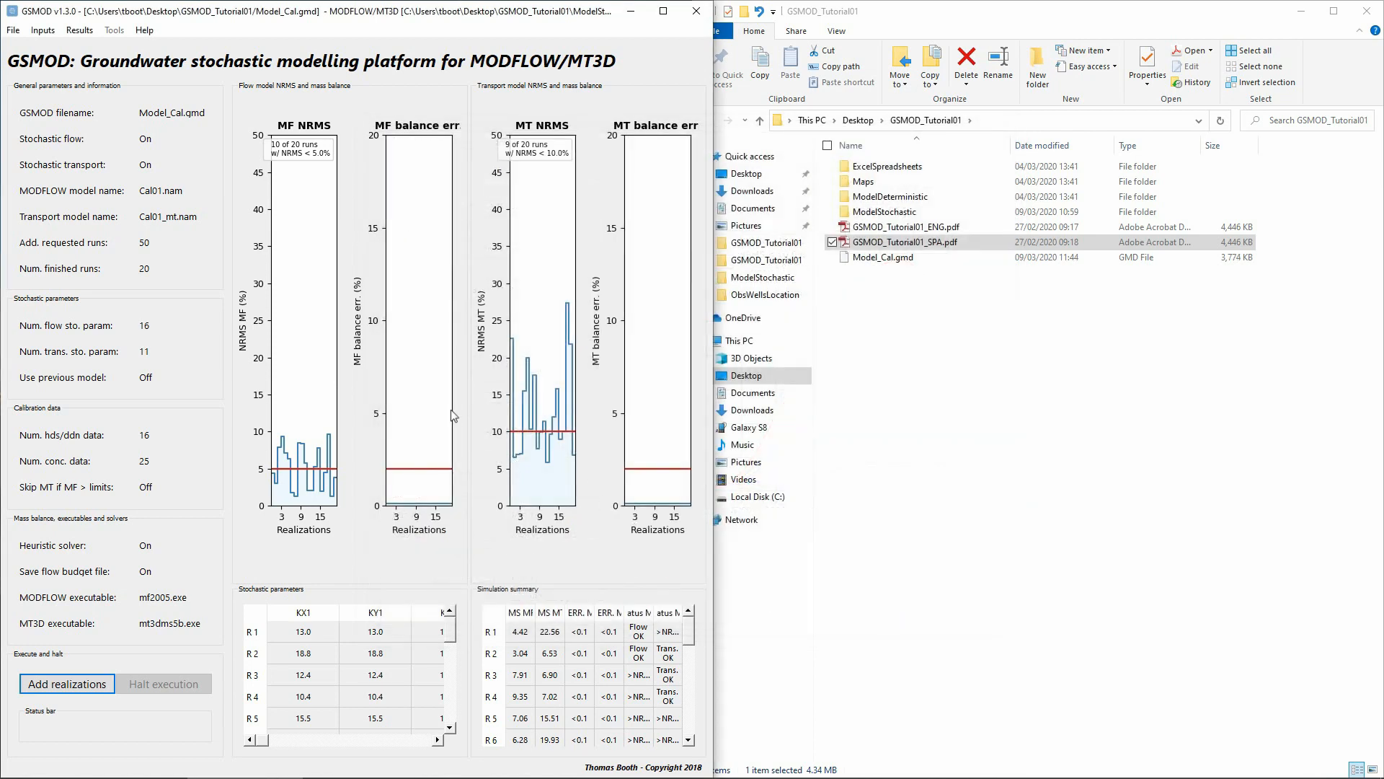
- Open the concentration probability maps and set the map option to Probability variable > than
left_click(79, 30)
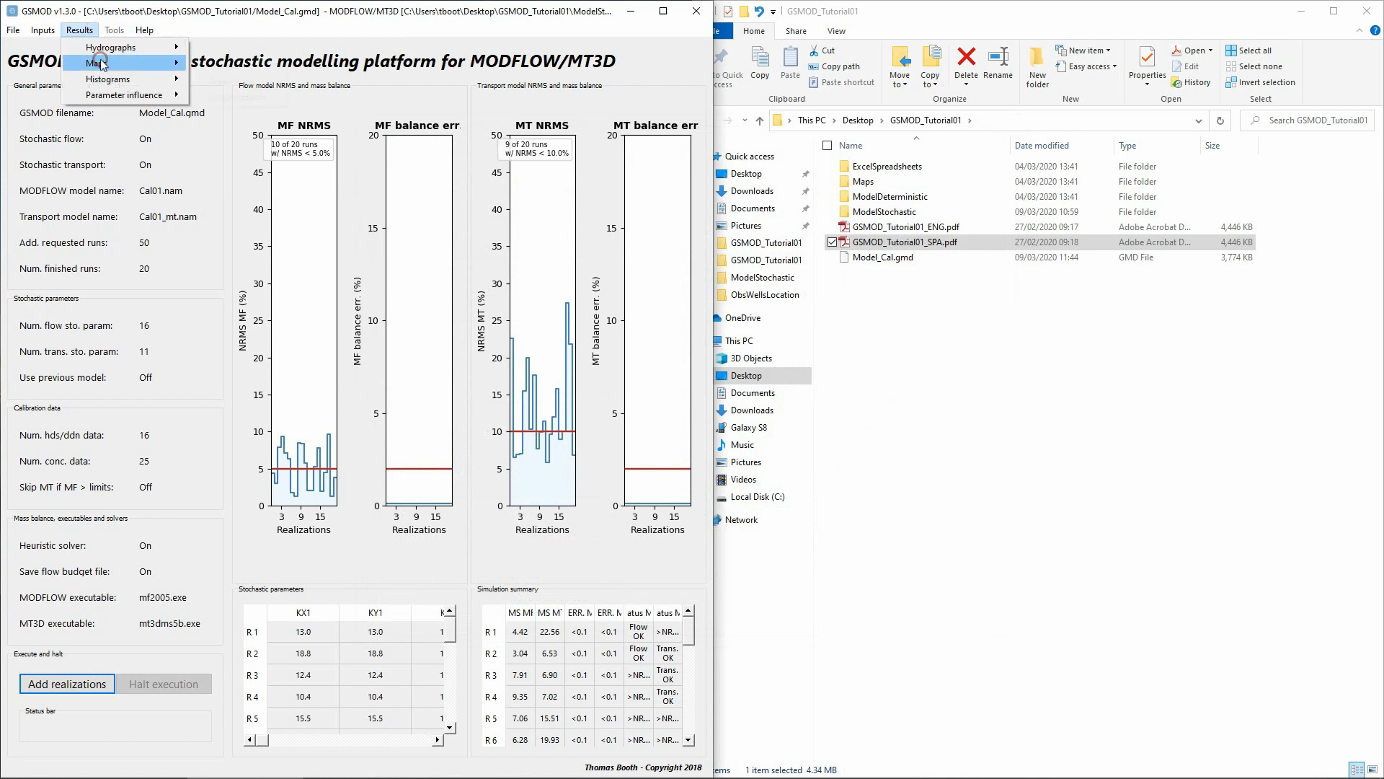
mouse_move(101, 64)
left_click(245, 96)
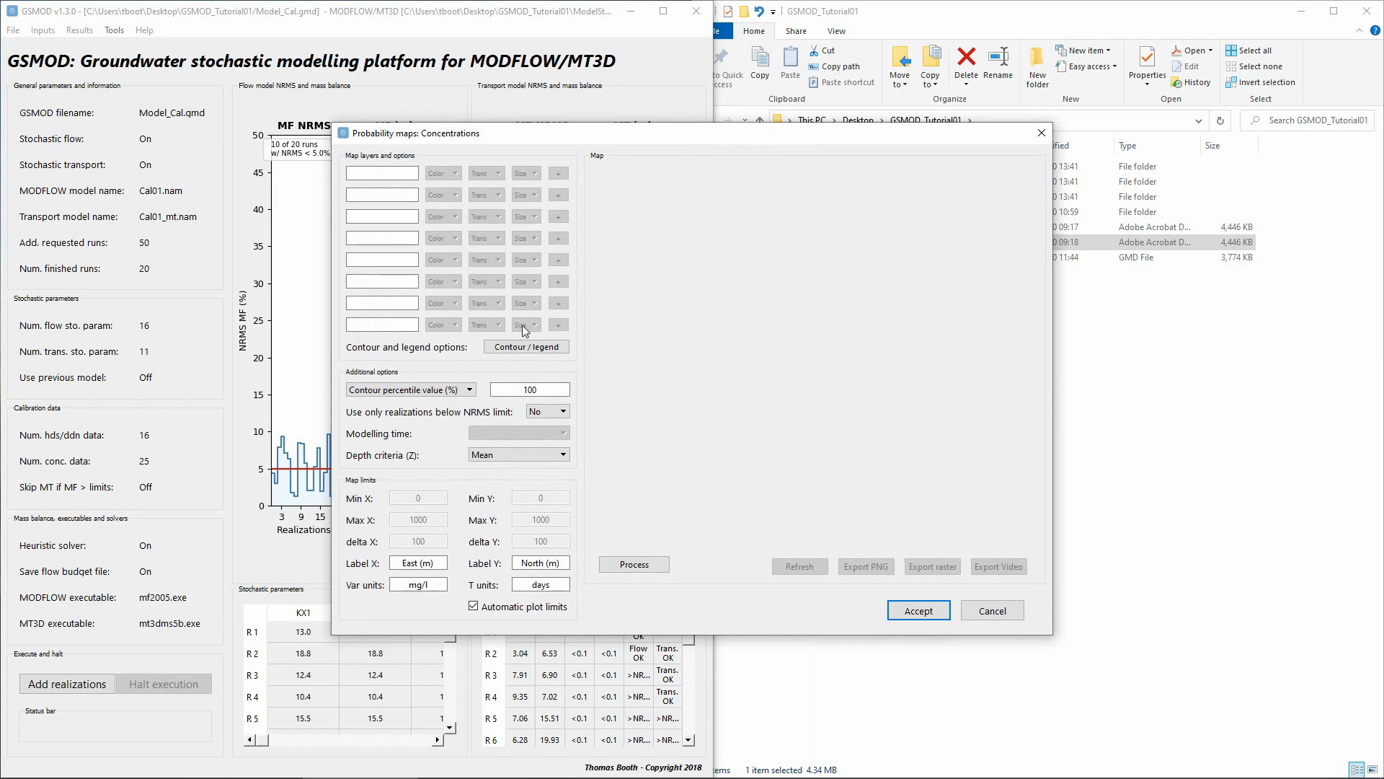
left_click(426, 393)
left_click(422, 402)
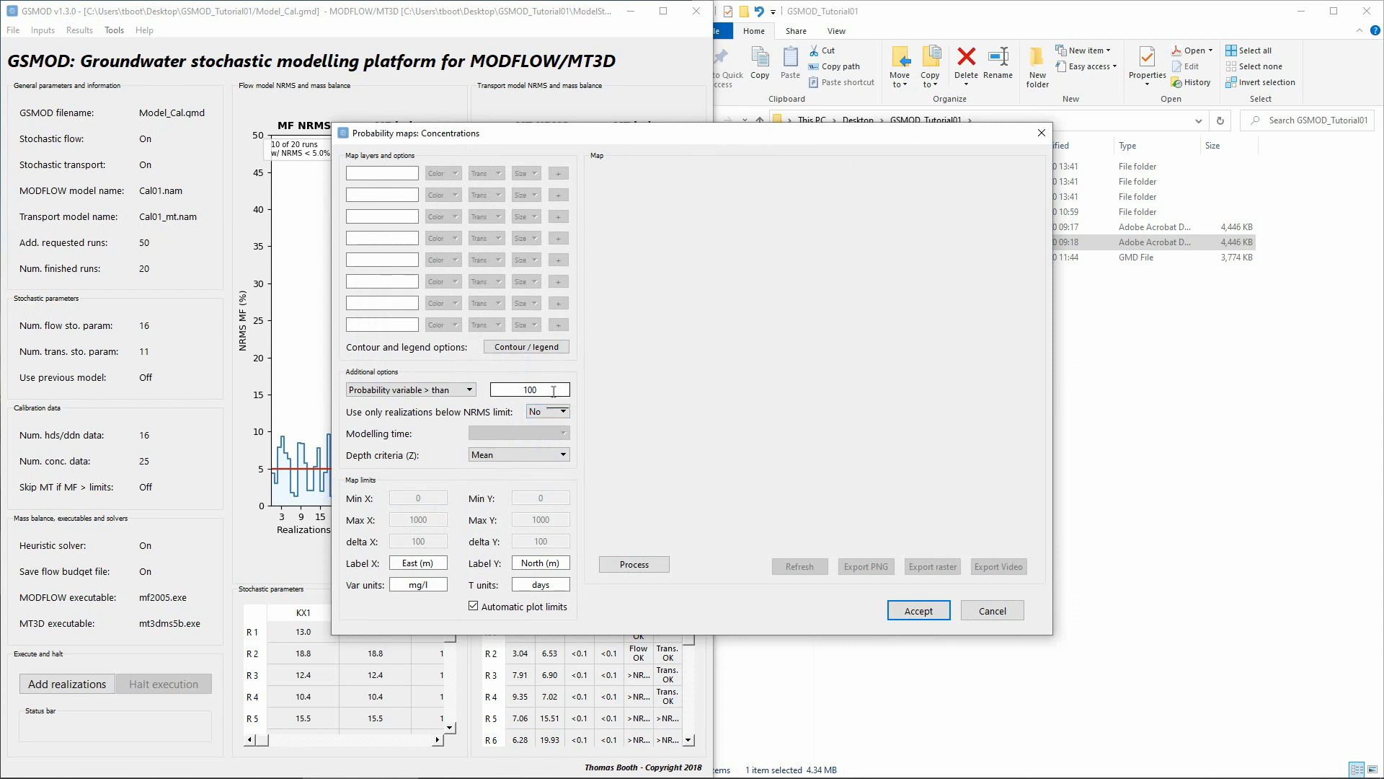
- Set the probability threshold to 250 and process the concentration probability map
left_click_drag(560, 389, 465, 387)
type("250")
left_click(631, 564)
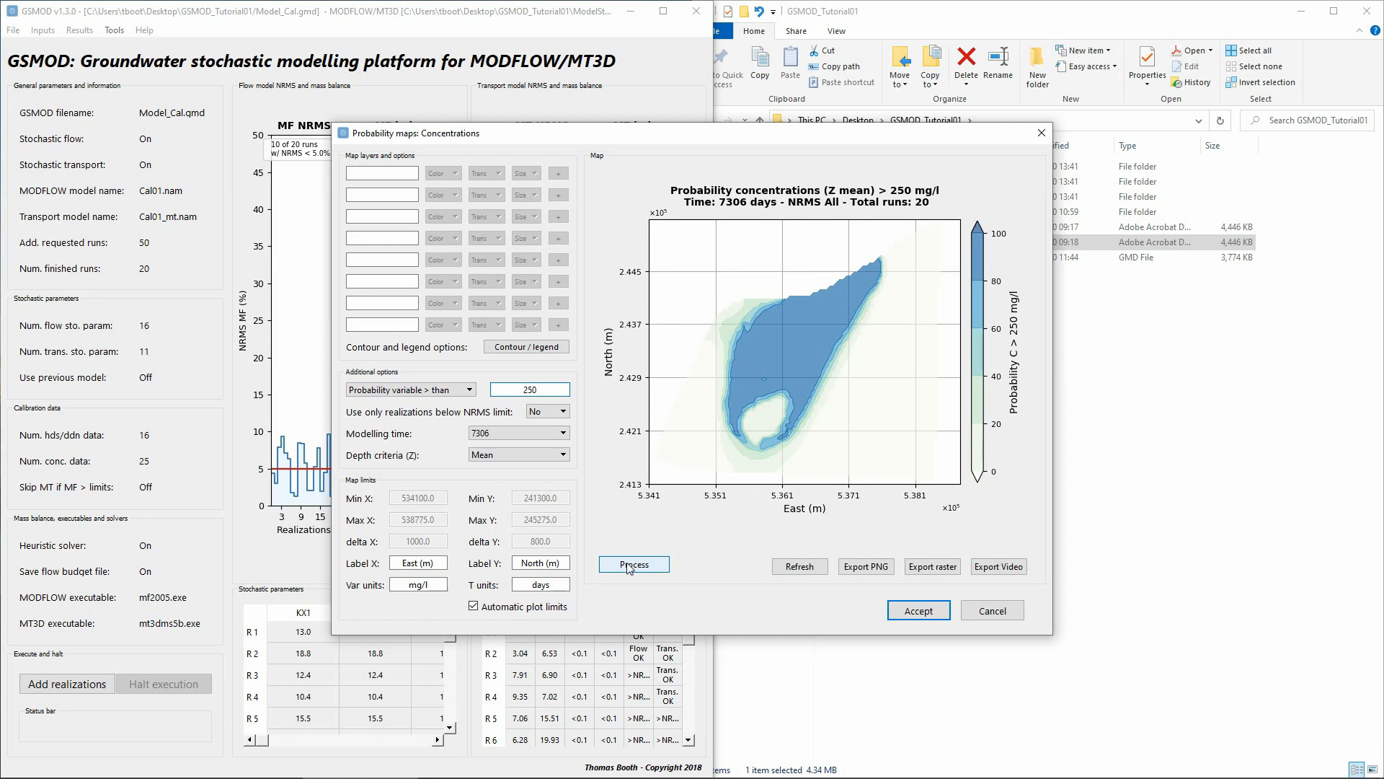
- Add NoFlow.shp, Drains.shp and GHB.shp from the Maps folder as the first three map layers
left_click(392, 173)
double_click(516, 264)
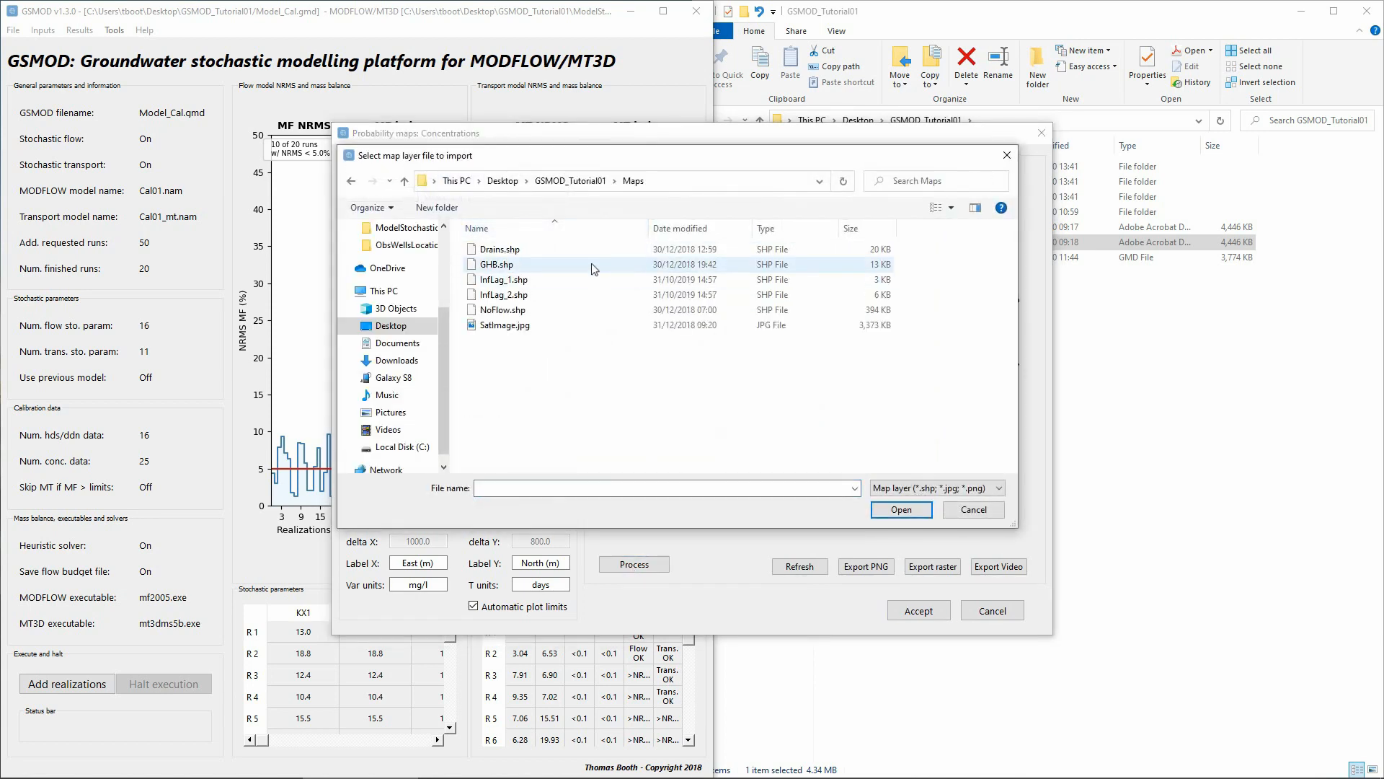
double_click(519, 310)
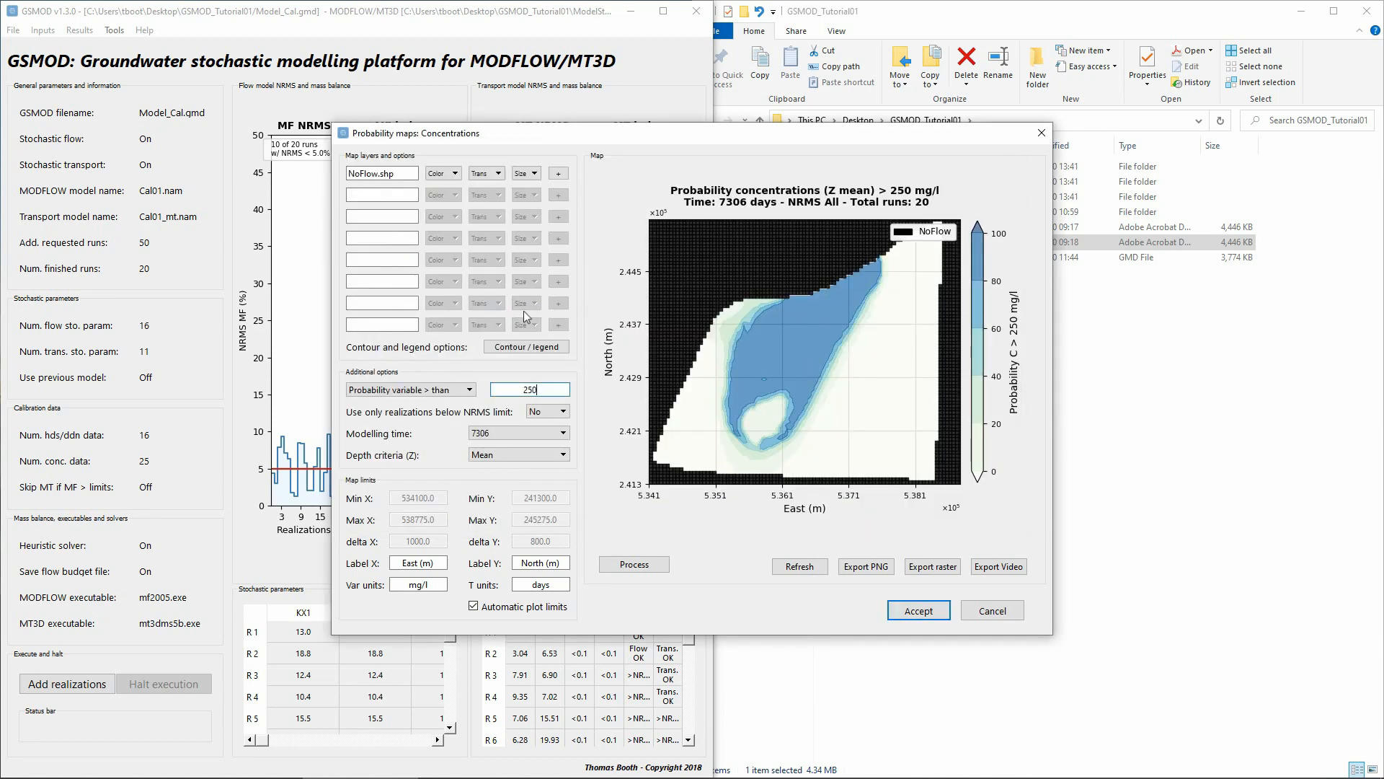
left_click(357, 193)
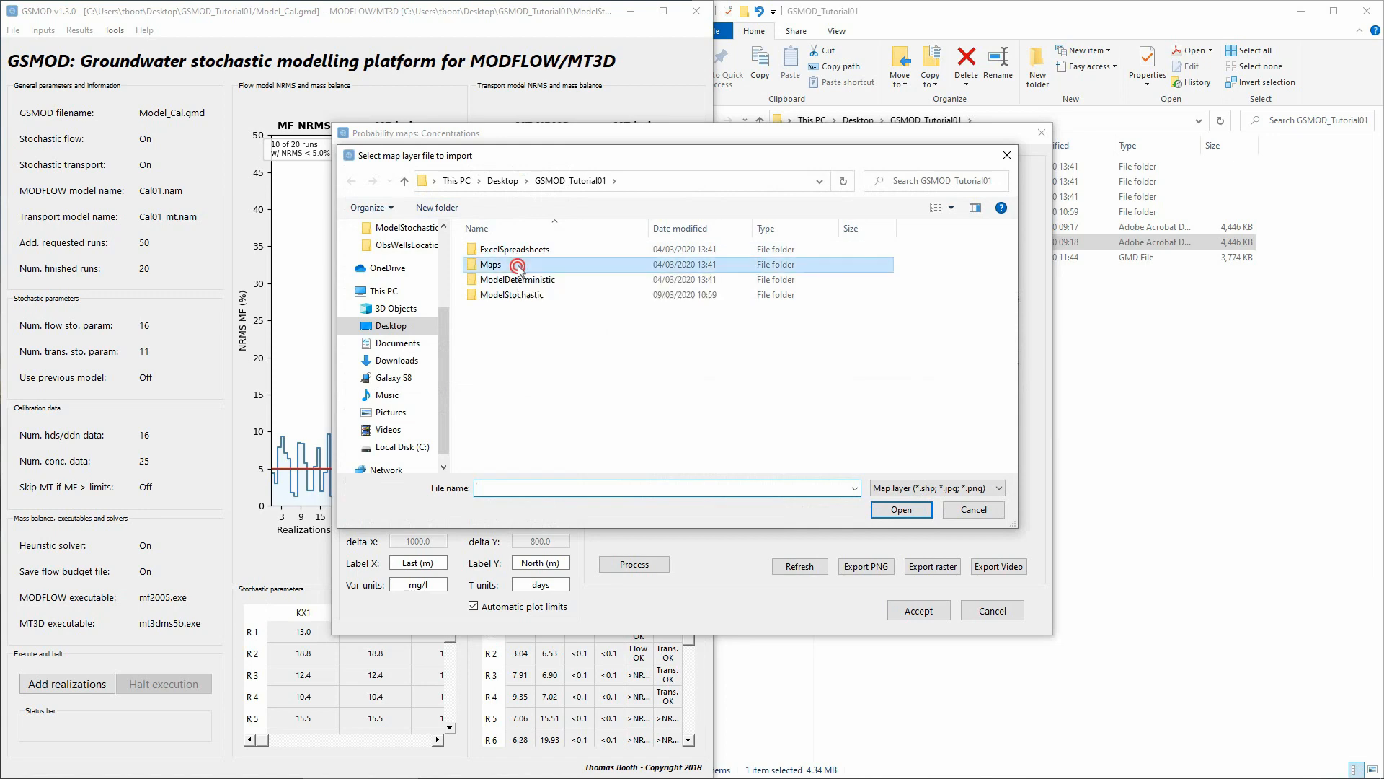
double_click(492, 264)
double_click(555, 248)
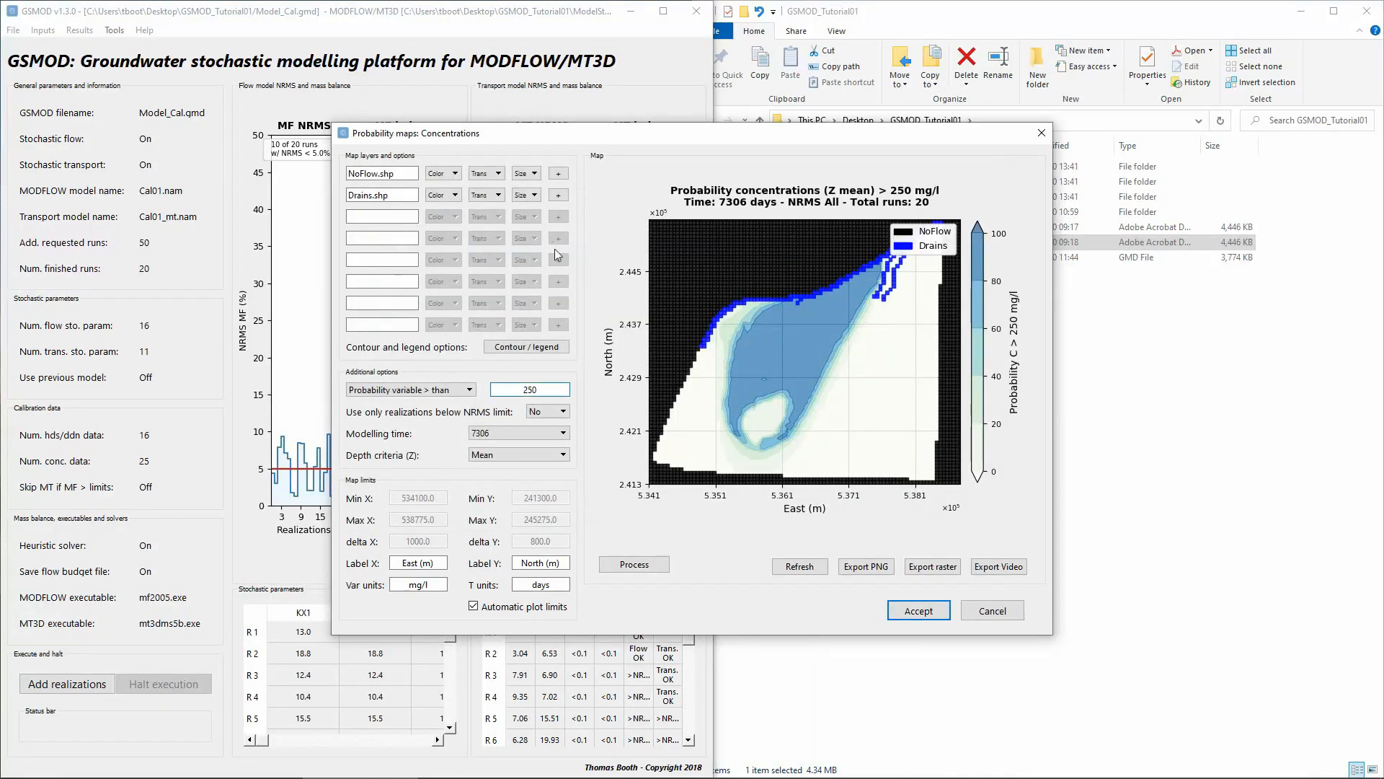
left_click(360, 216)
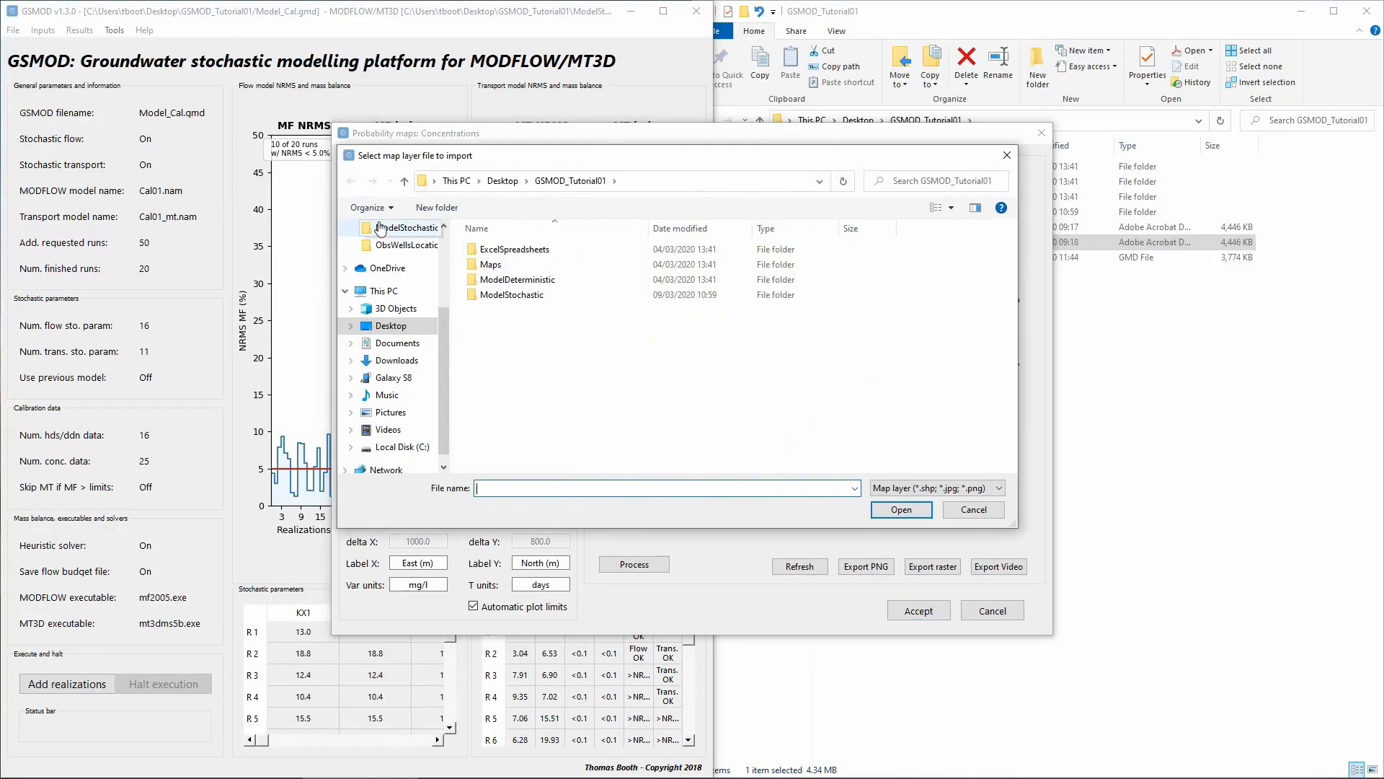
double_click(504, 264)
double_click(505, 262)
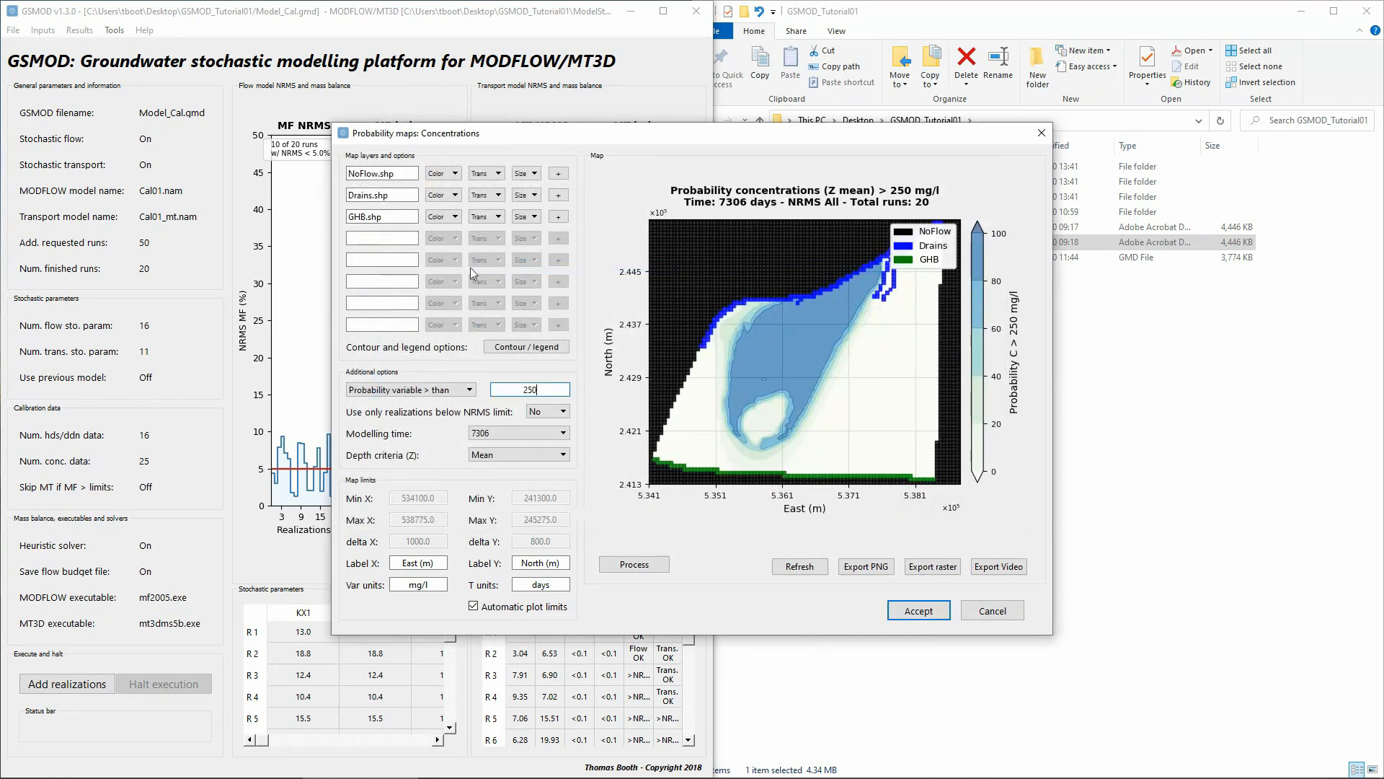
- Add InfLag_1.shp and InfLag_2.shp from the Maps folder as map layers, coloring InfLag_1 orange
left_click(403, 245)
double_click(504, 264)
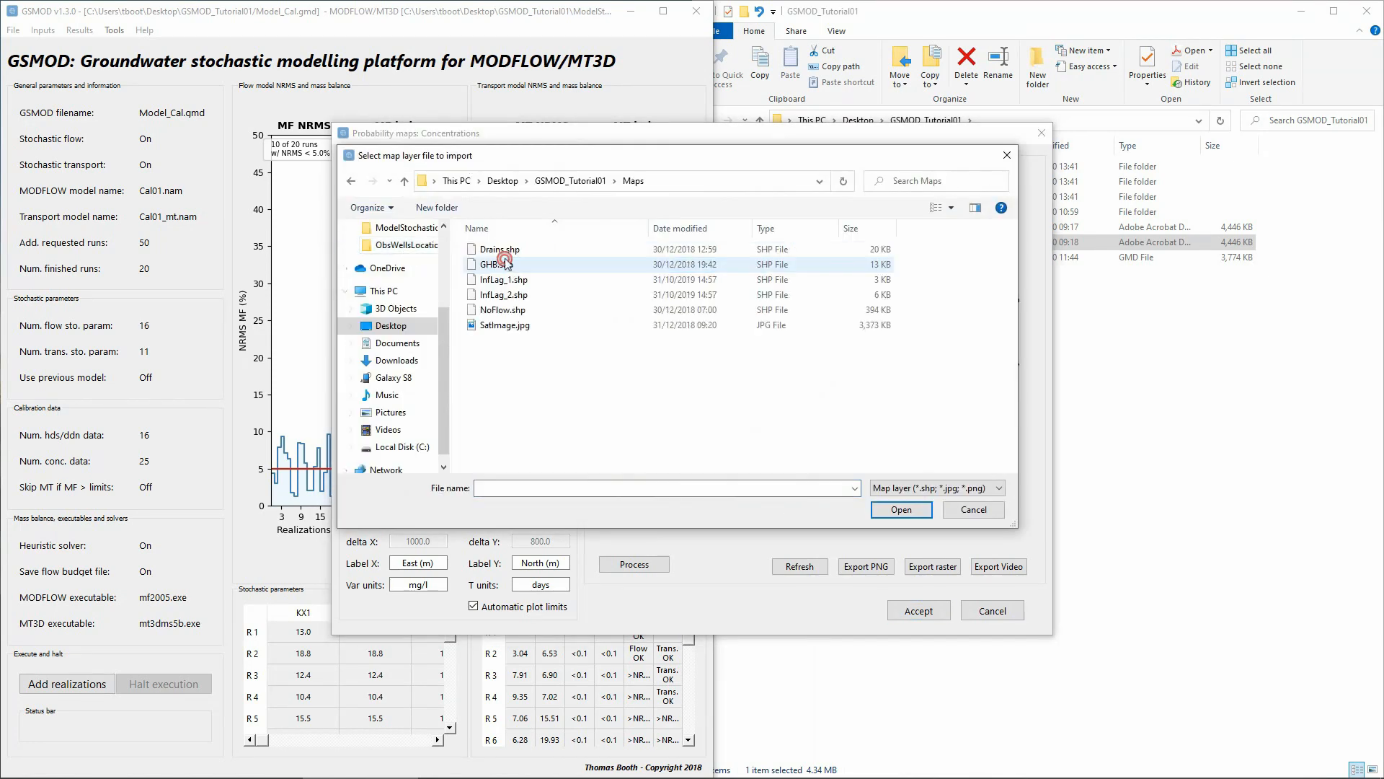
double_click(503, 279)
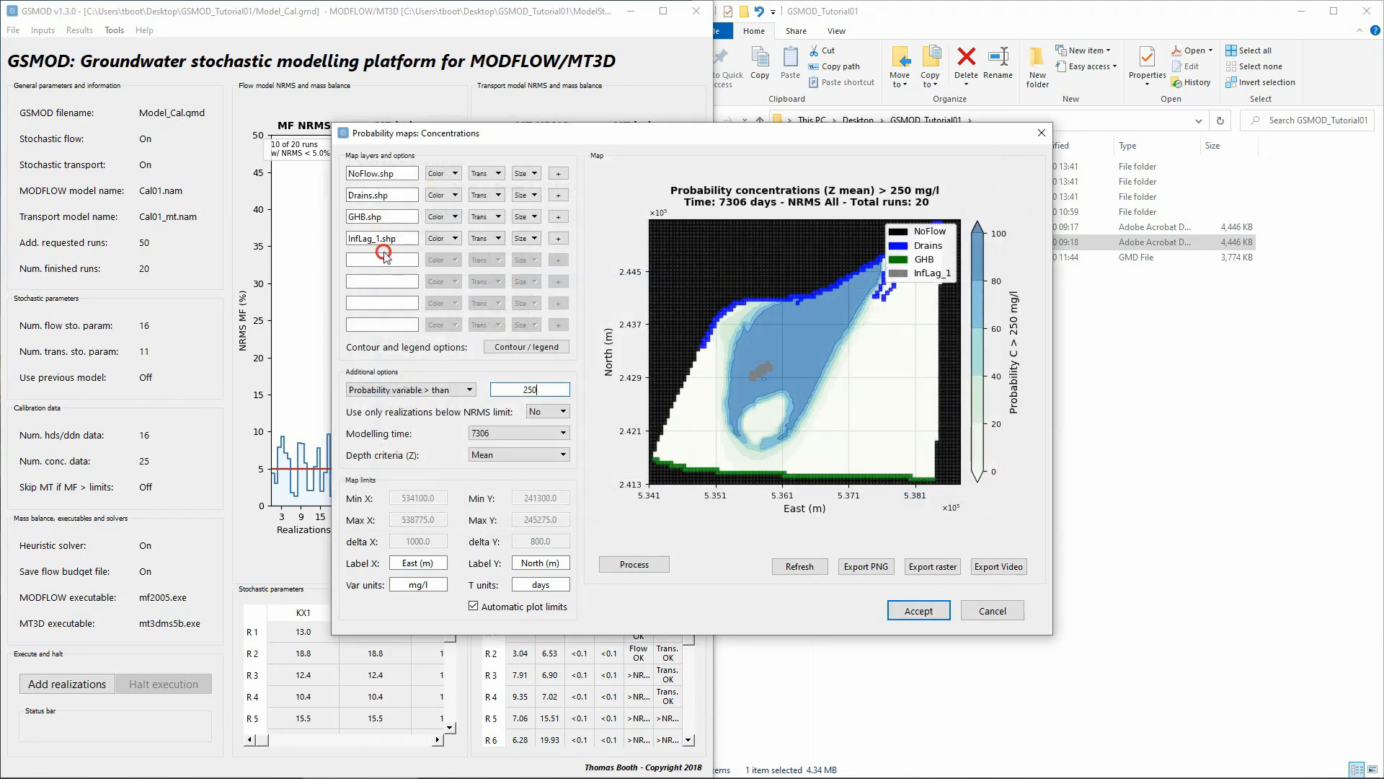
left_click(378, 254)
double_click(505, 264)
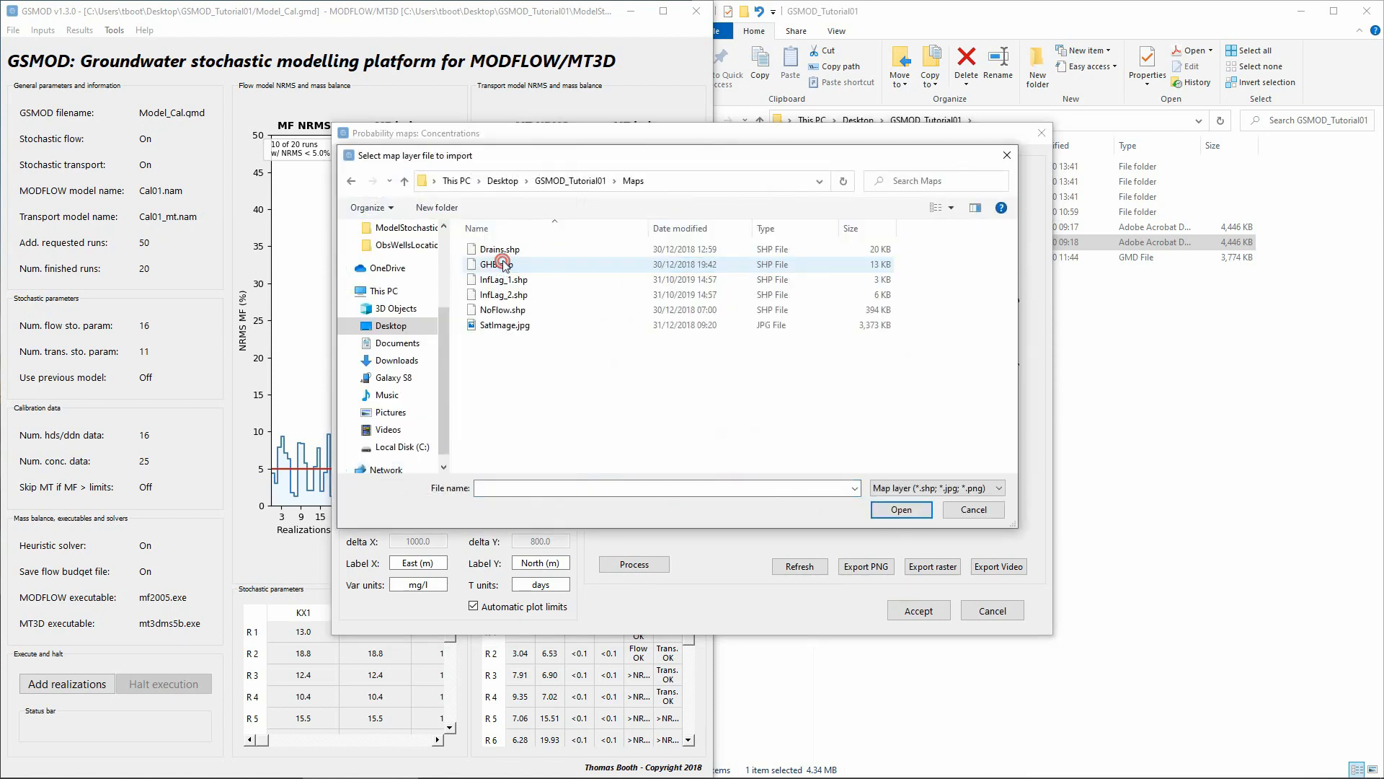
double_click(533, 294)
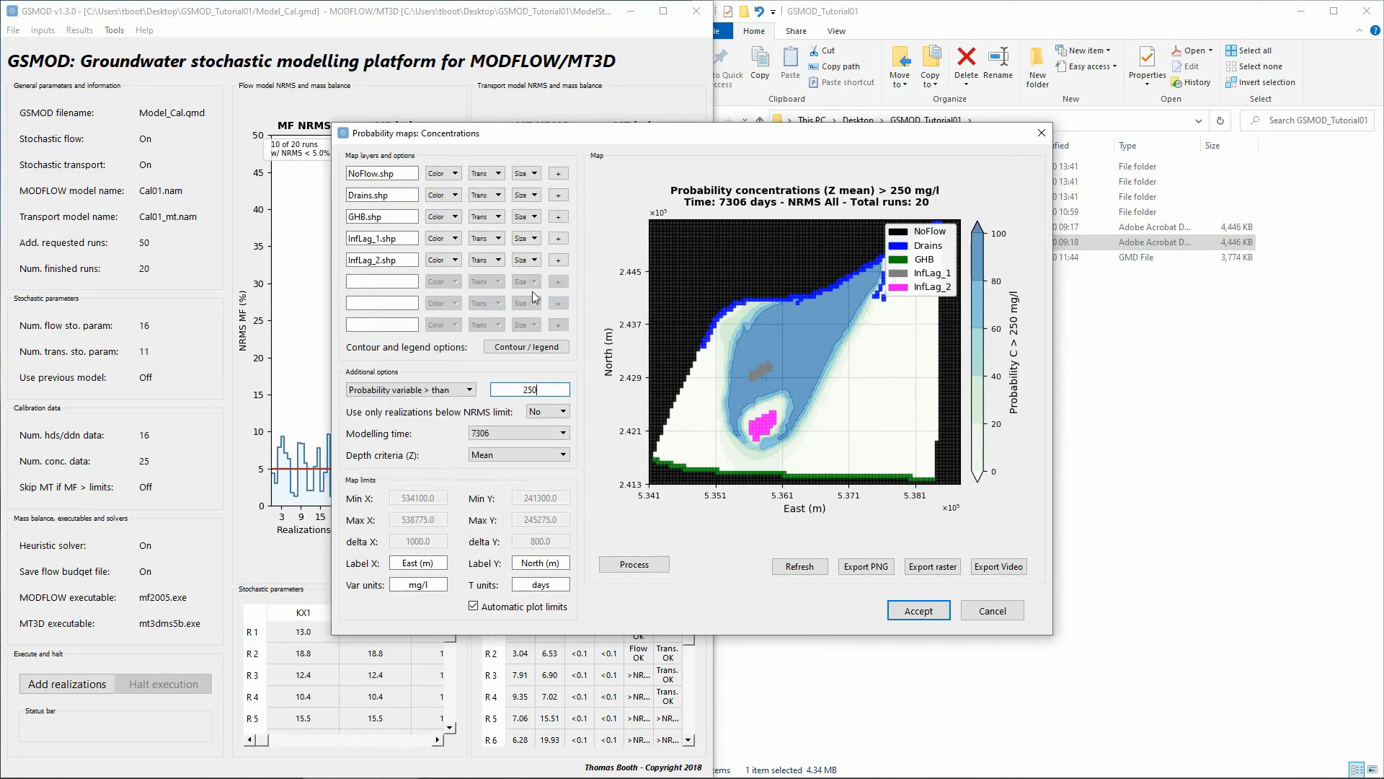
left_click(448, 244)
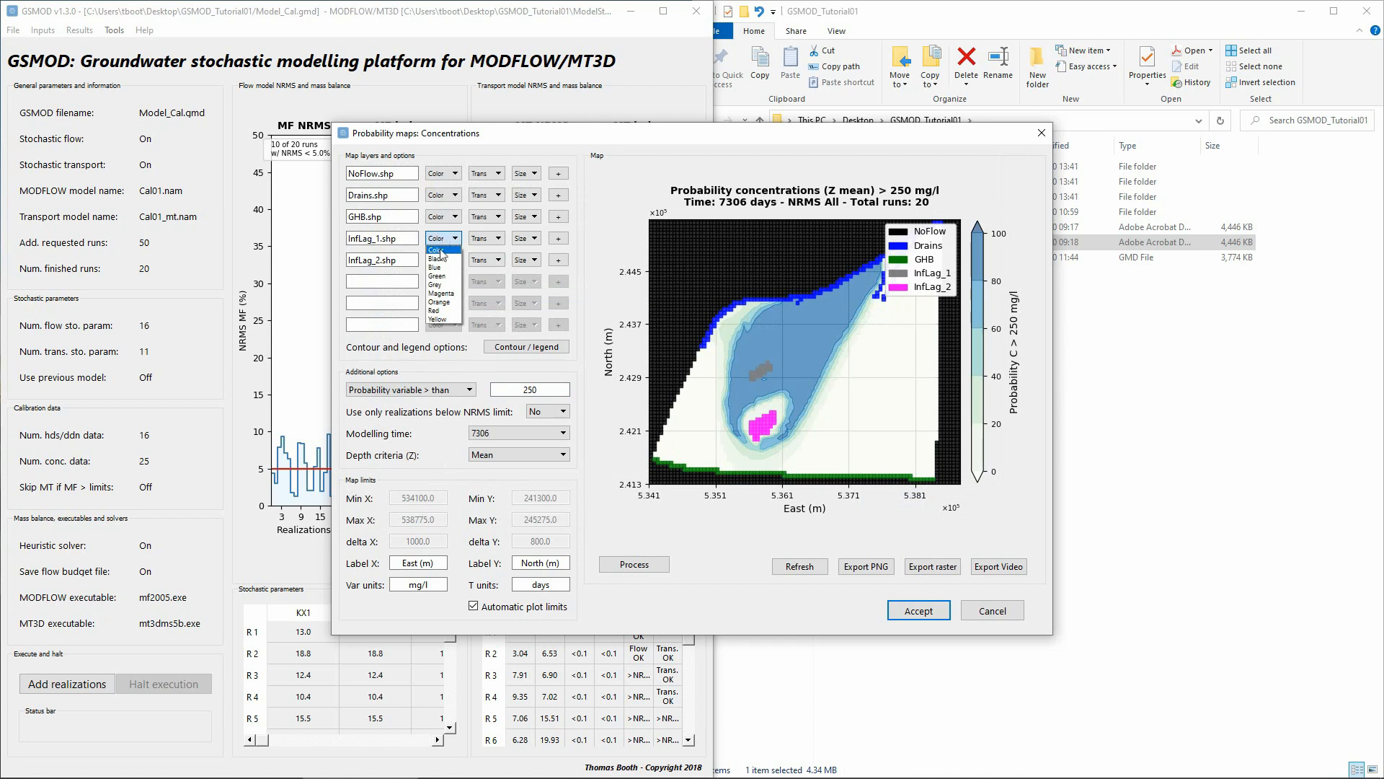
left_click(456, 307)
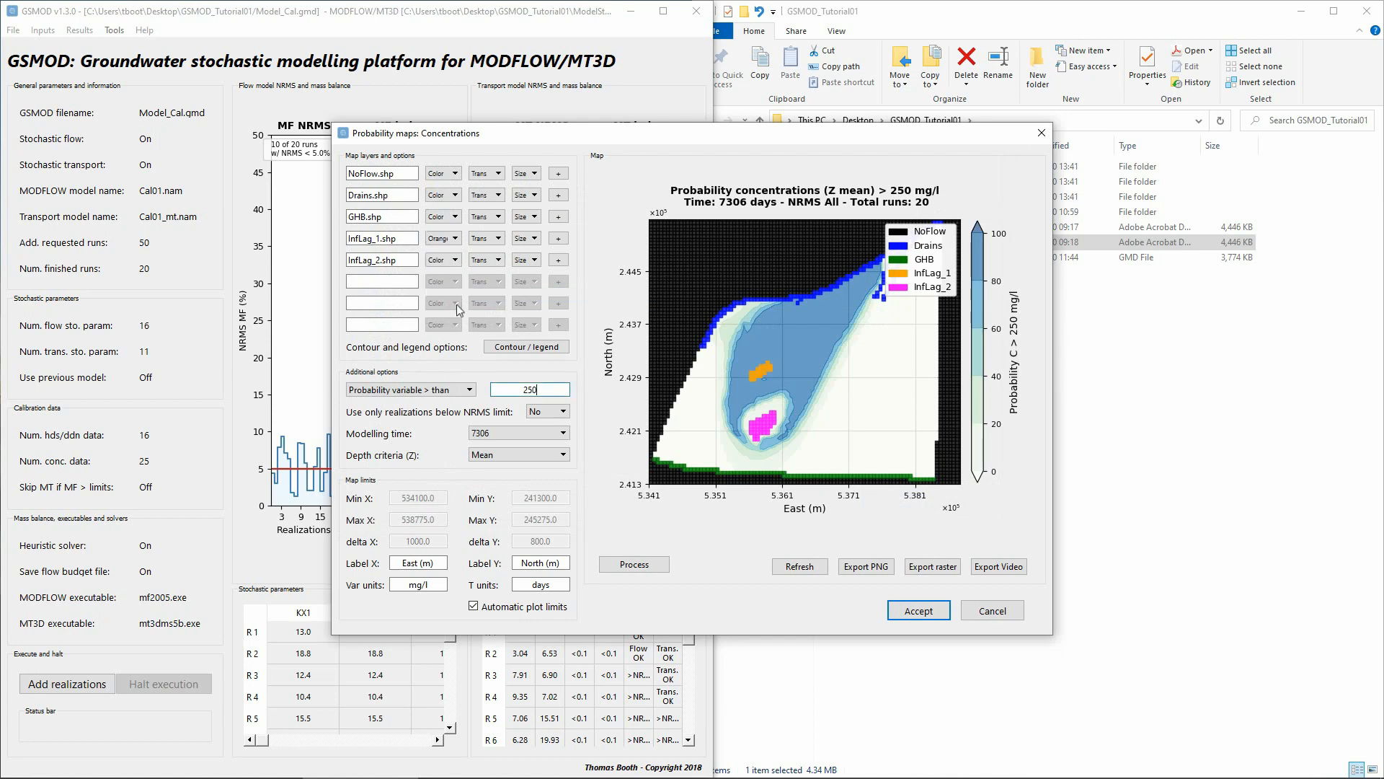
- Import the satellite image SatImage.jpg from the Maps folder as the sixth map layer
left_click(375, 283)
double_click(492, 265)
double_click(532, 326)
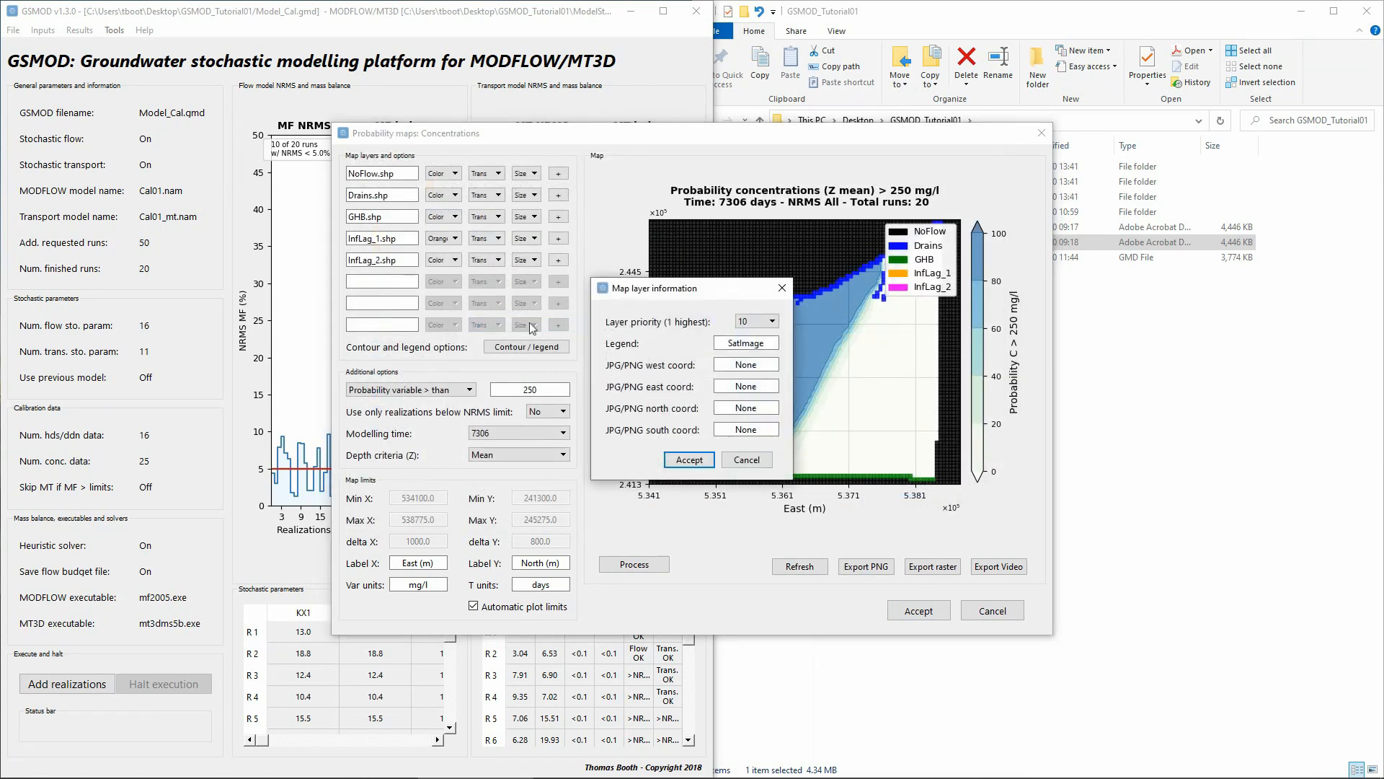
- Open GSMOD_Tutorial01_SPA.pdf in Adobe Acrobat and go to page 11 for the satellite image's georeferencing coordinates
left_click(1180, 436)
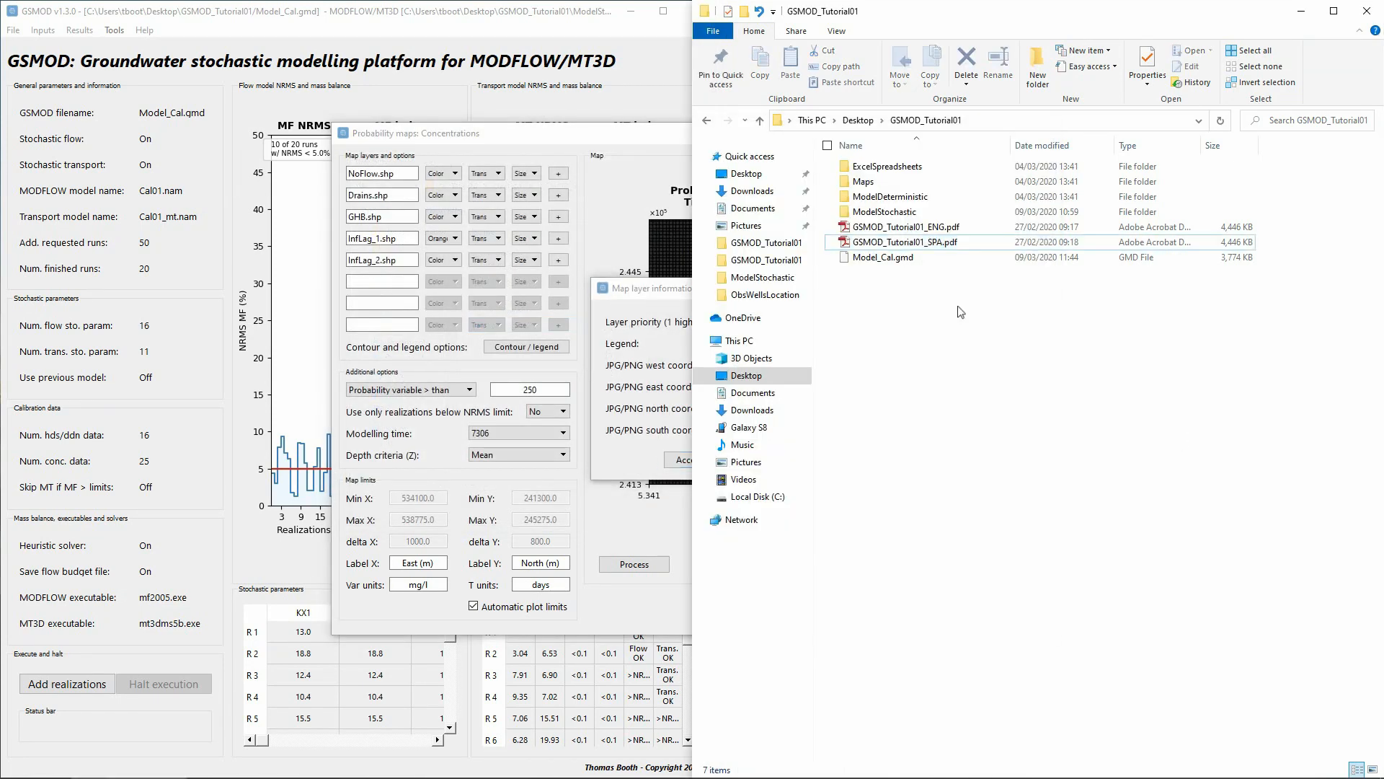
double_click(907, 243)
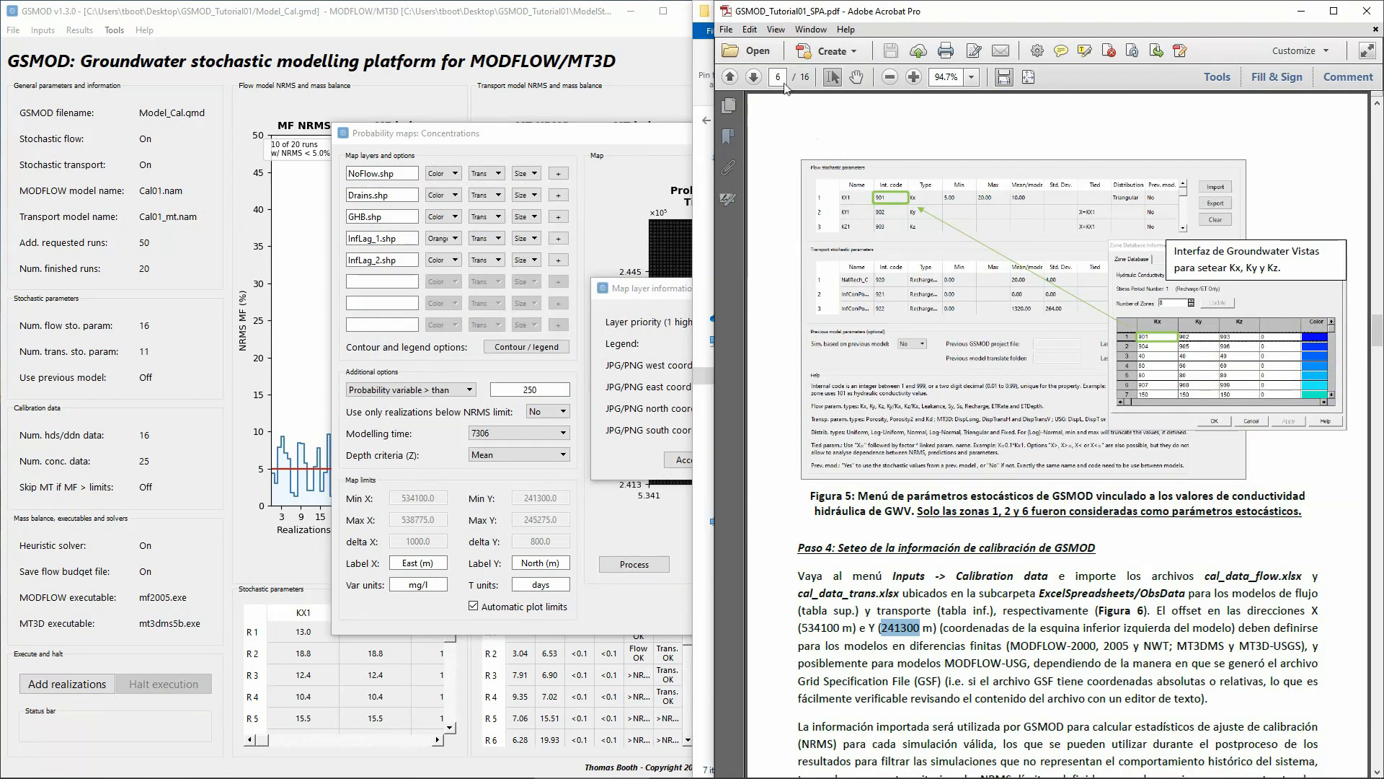
left_click(779, 77)
type("11")
key("Return")
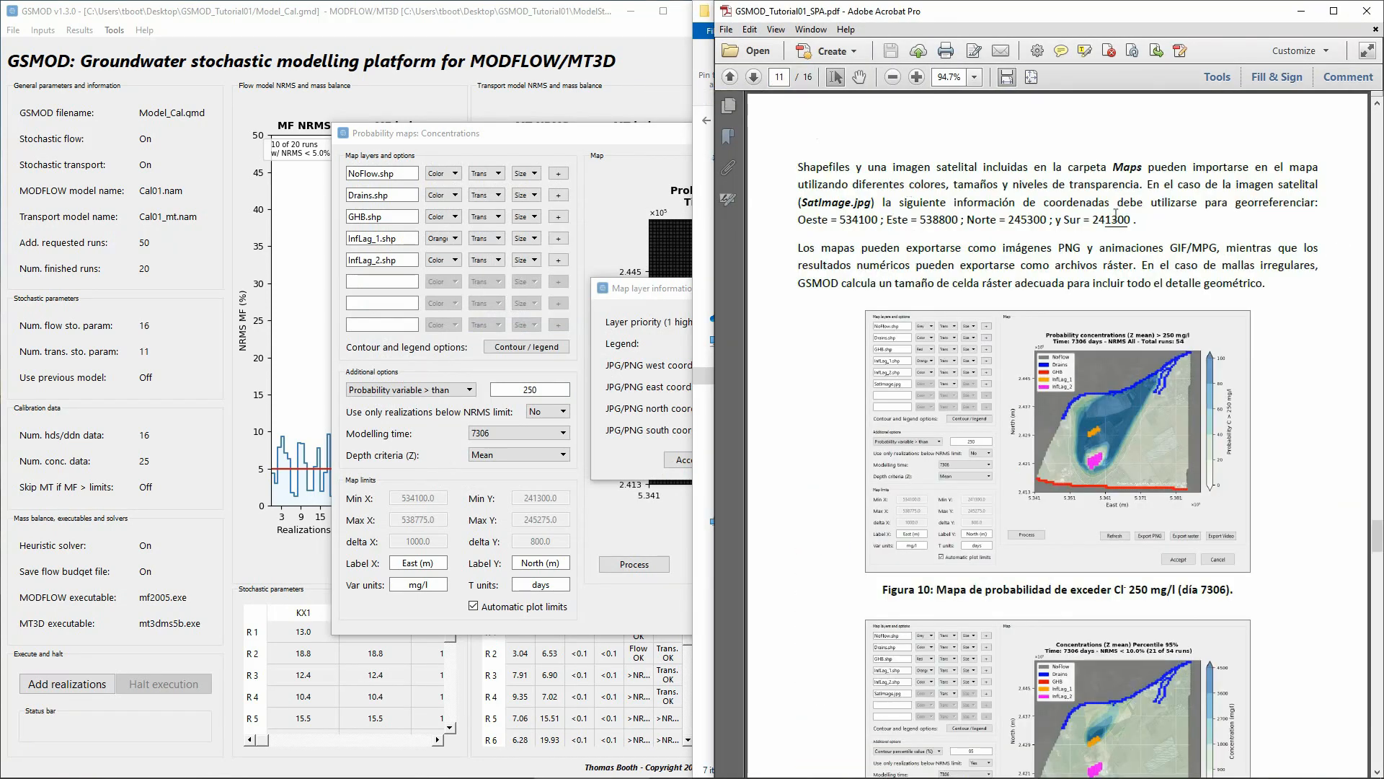
- Copy the tutorial's west coordinate 534100 and east coordinate 538800 into the SatImage layer information
double_click(855, 220)
key("ctrl+c")
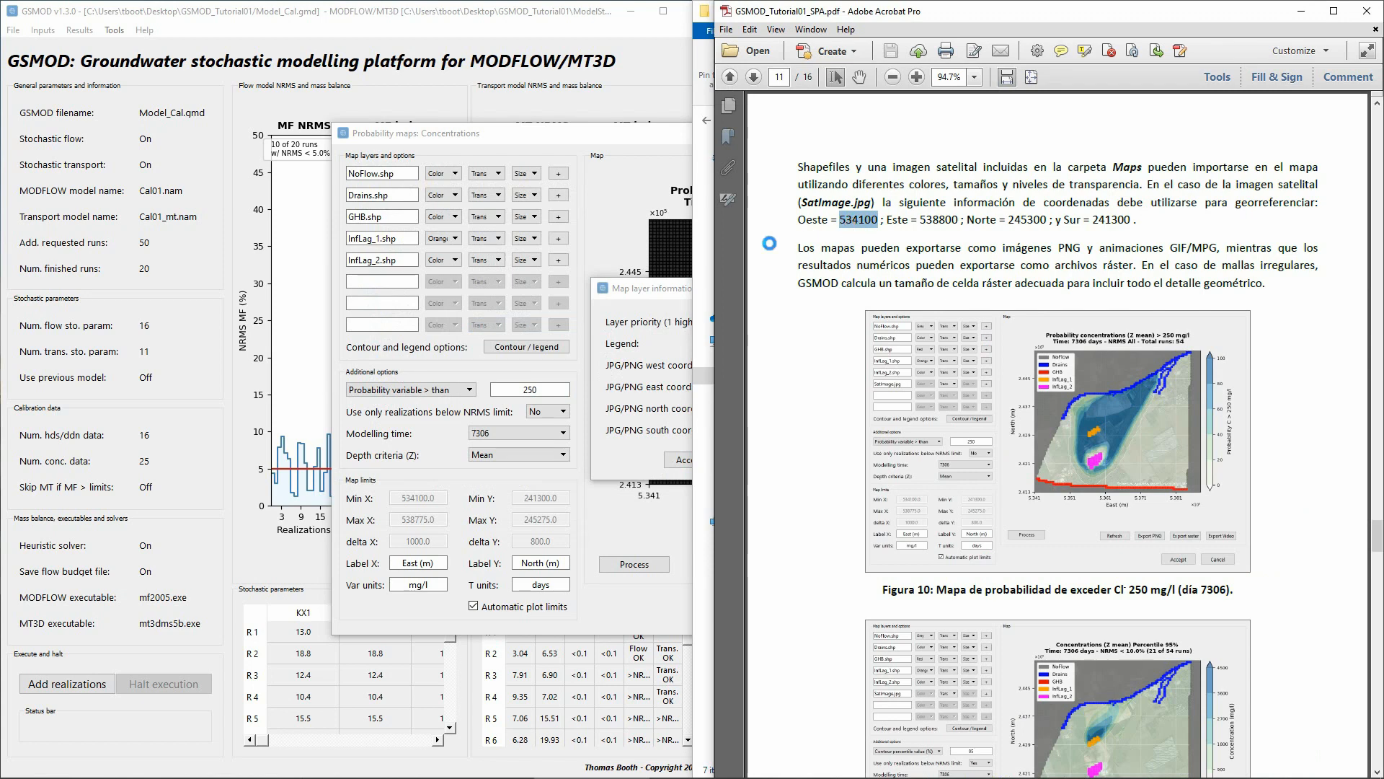
left_click_drag(661, 290, 502, 297)
double_click(586, 372)
key("ctrl+v")
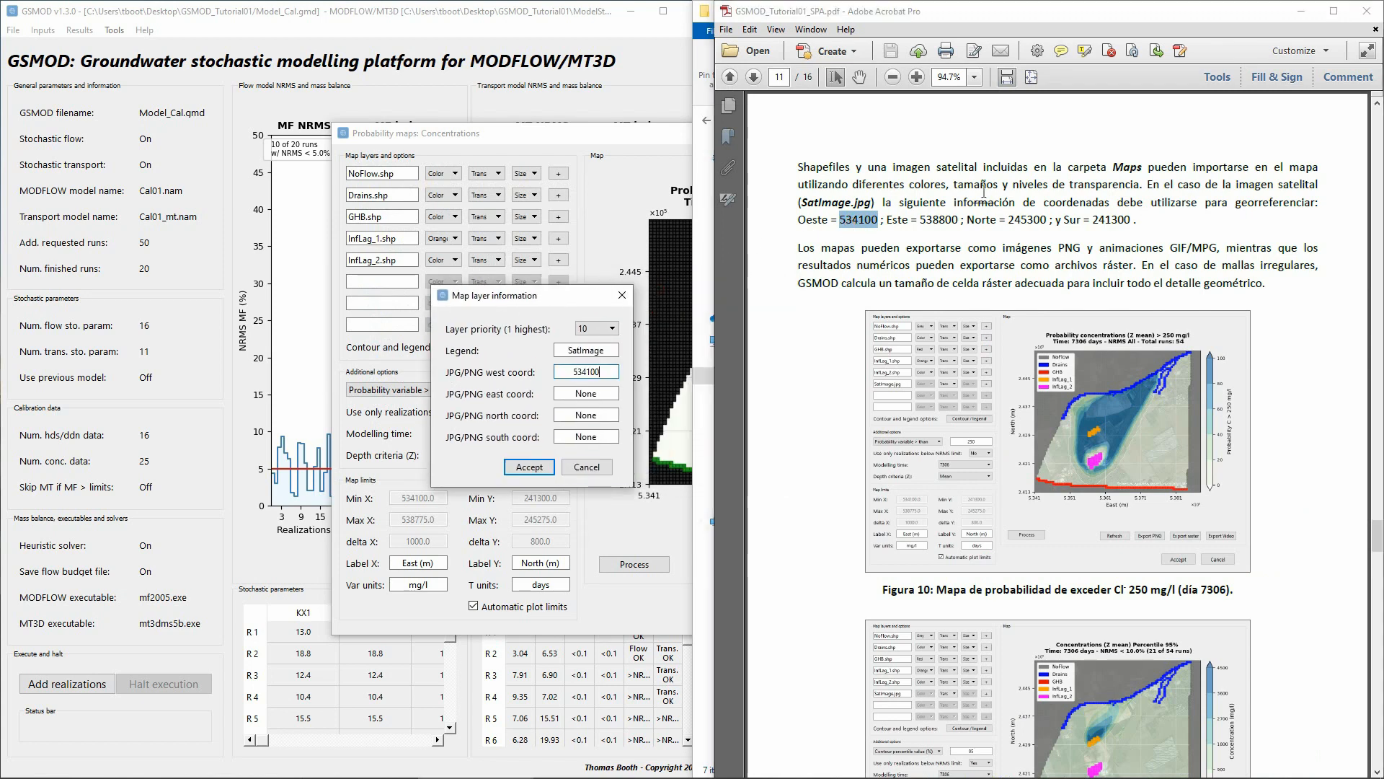
double_click(938, 220)
key("ctrl+c")
left_click(607, 395)
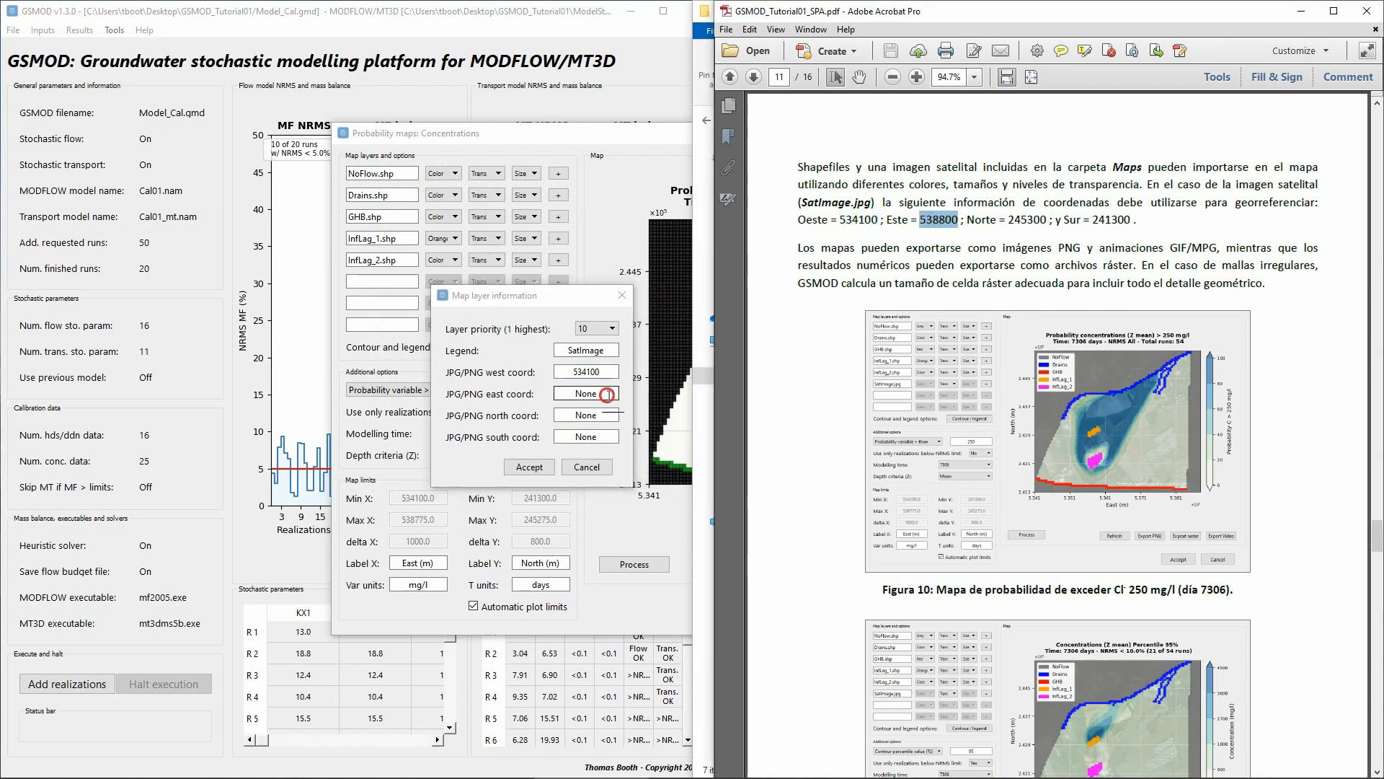
double_click(607, 395)
key("ctrl+v")
- Copy the north coordinate 245300 and south coordinate 241300 into the SatImage layer information and accept it
double_click(1027, 219)
key("ctrl+c")
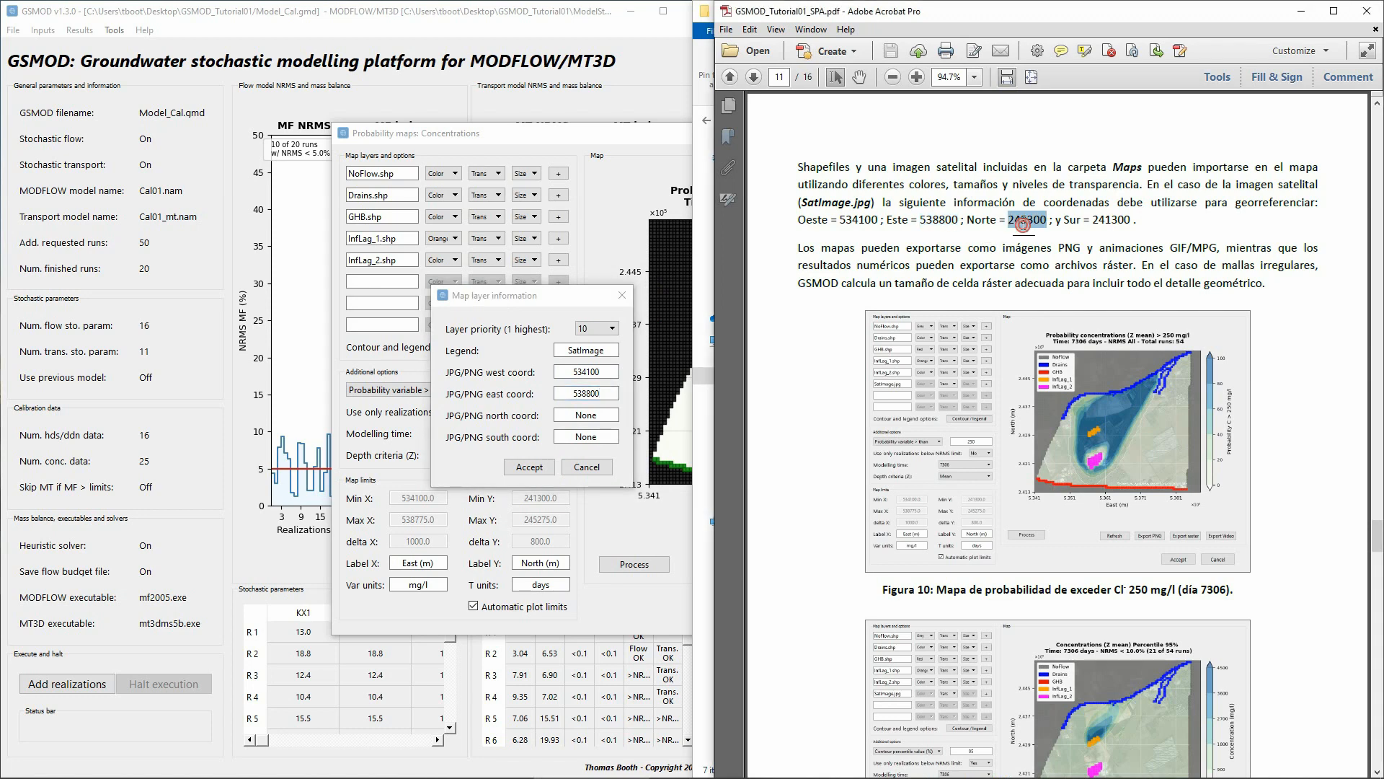
double_click(609, 416)
key("ctrl+v")
double_click(1111, 220)
key("ctrl+c")
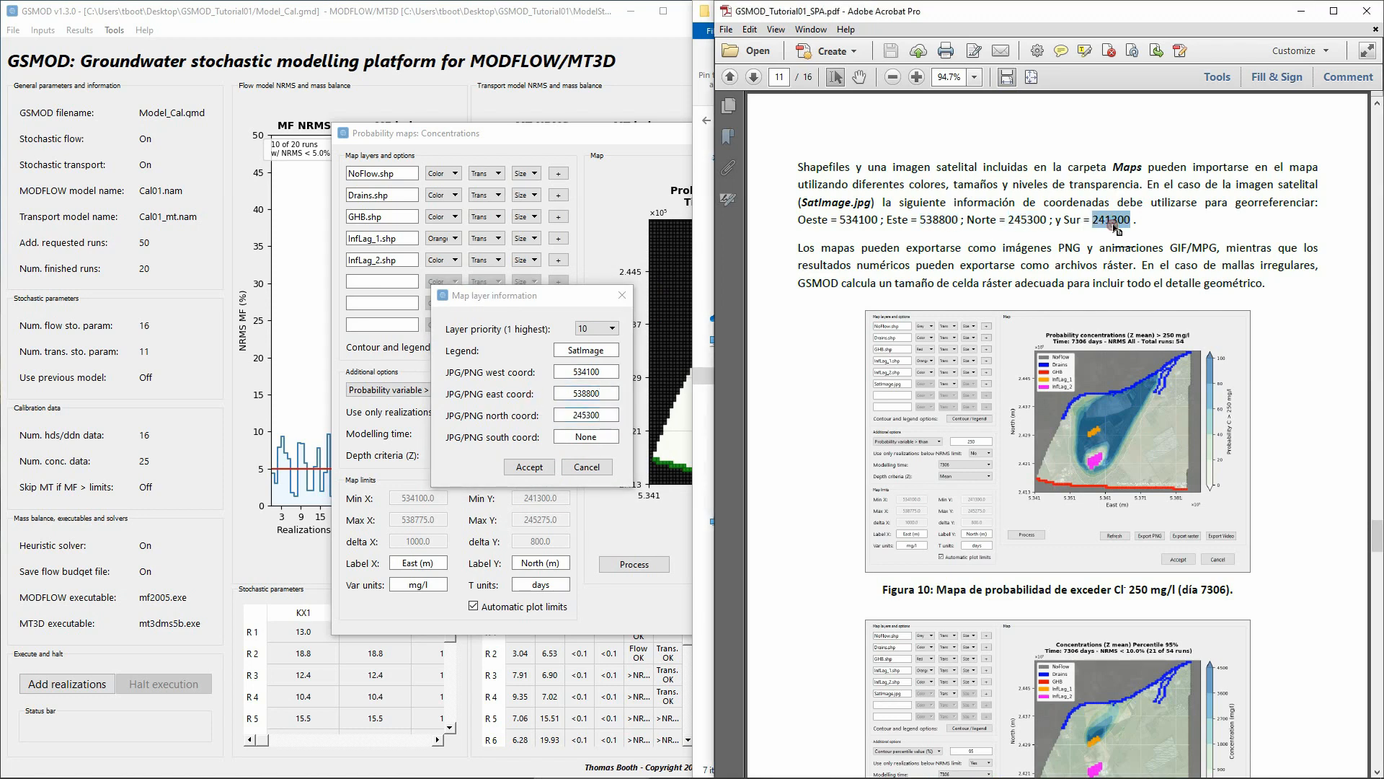
double_click(606, 437)
key("ctrl+v")
left_click(528, 467)
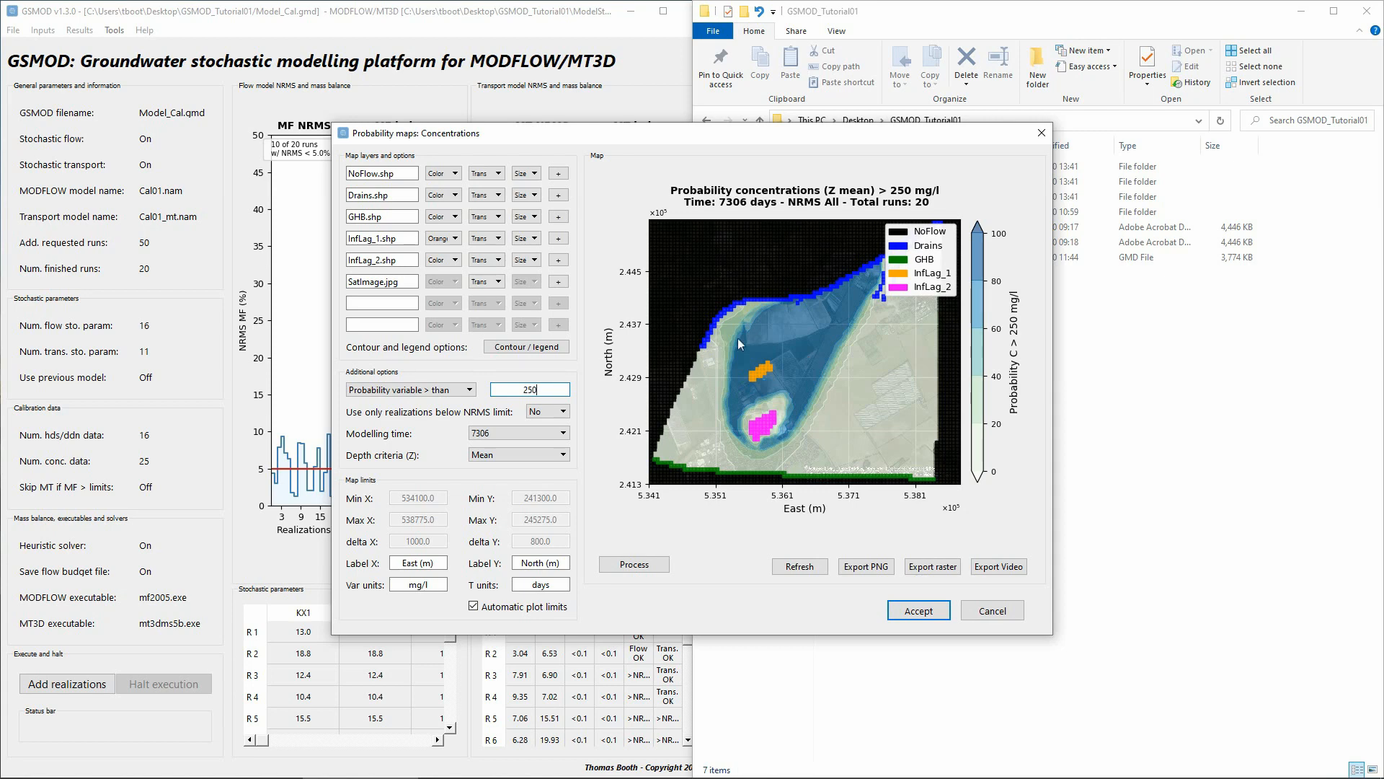
- Change the map option to Contour percentile value (%) with a value of 95 and process the map
left_click(426, 390)
left_click(426, 425)
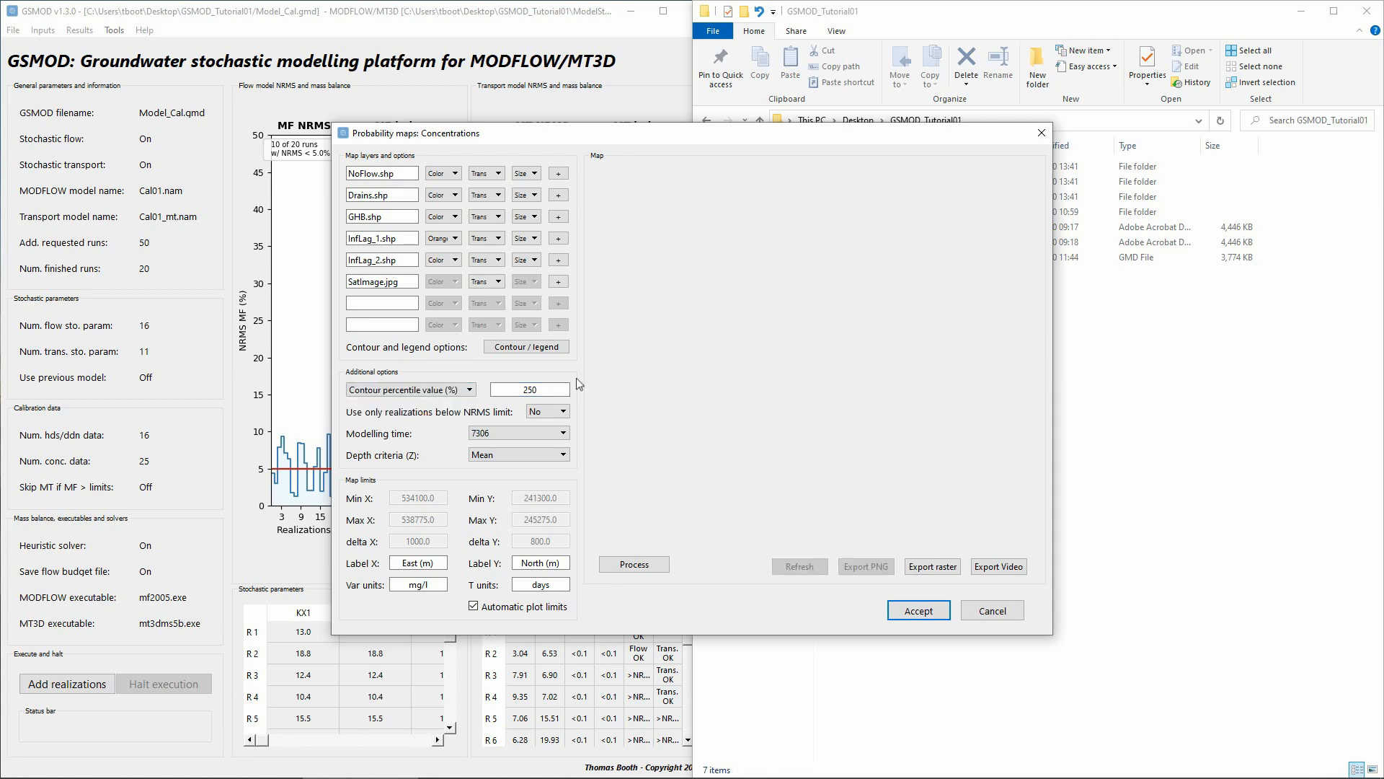
double_click(553, 389)
key("BackSpace")
type("95")
left_click(663, 564)
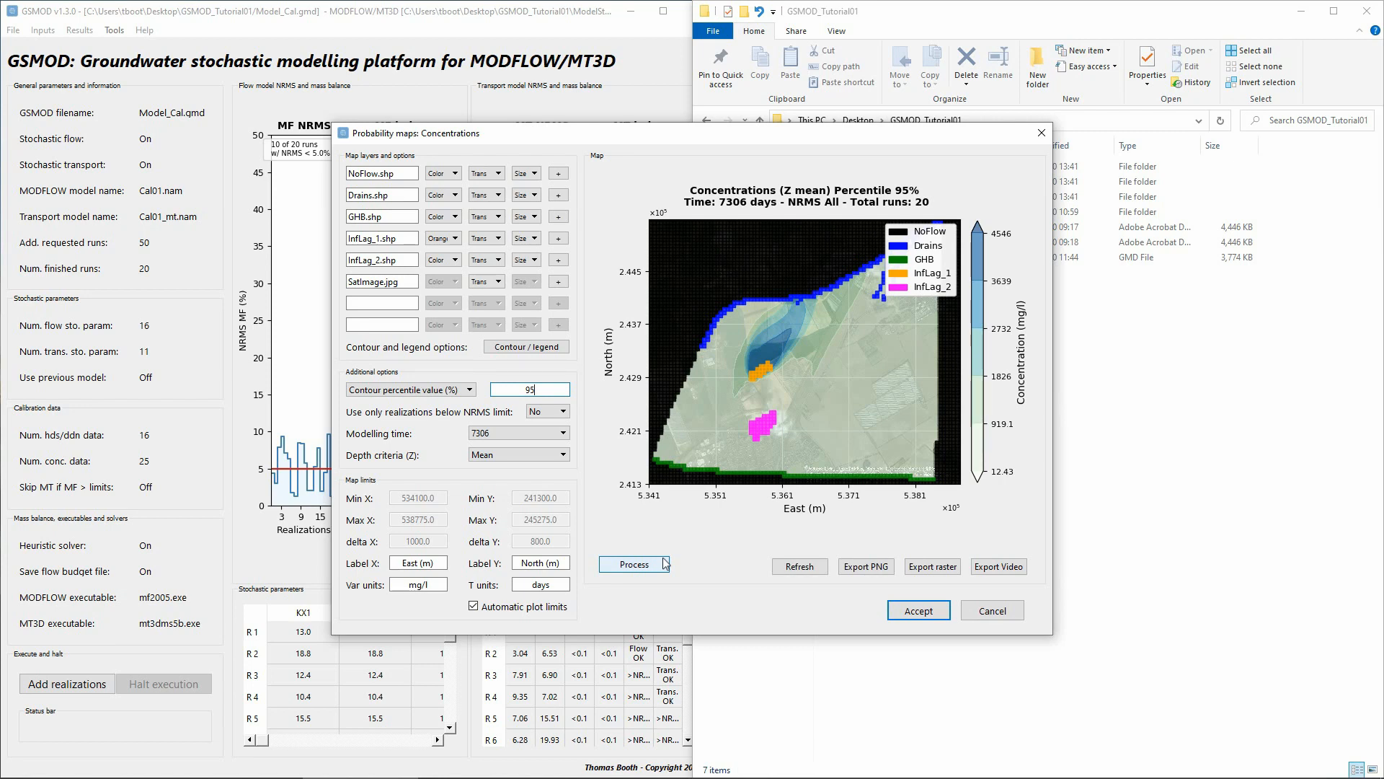
- Set the map contours to a maximum of 4500, a minimum of 0 and 9 intervals
left_click(544, 350)
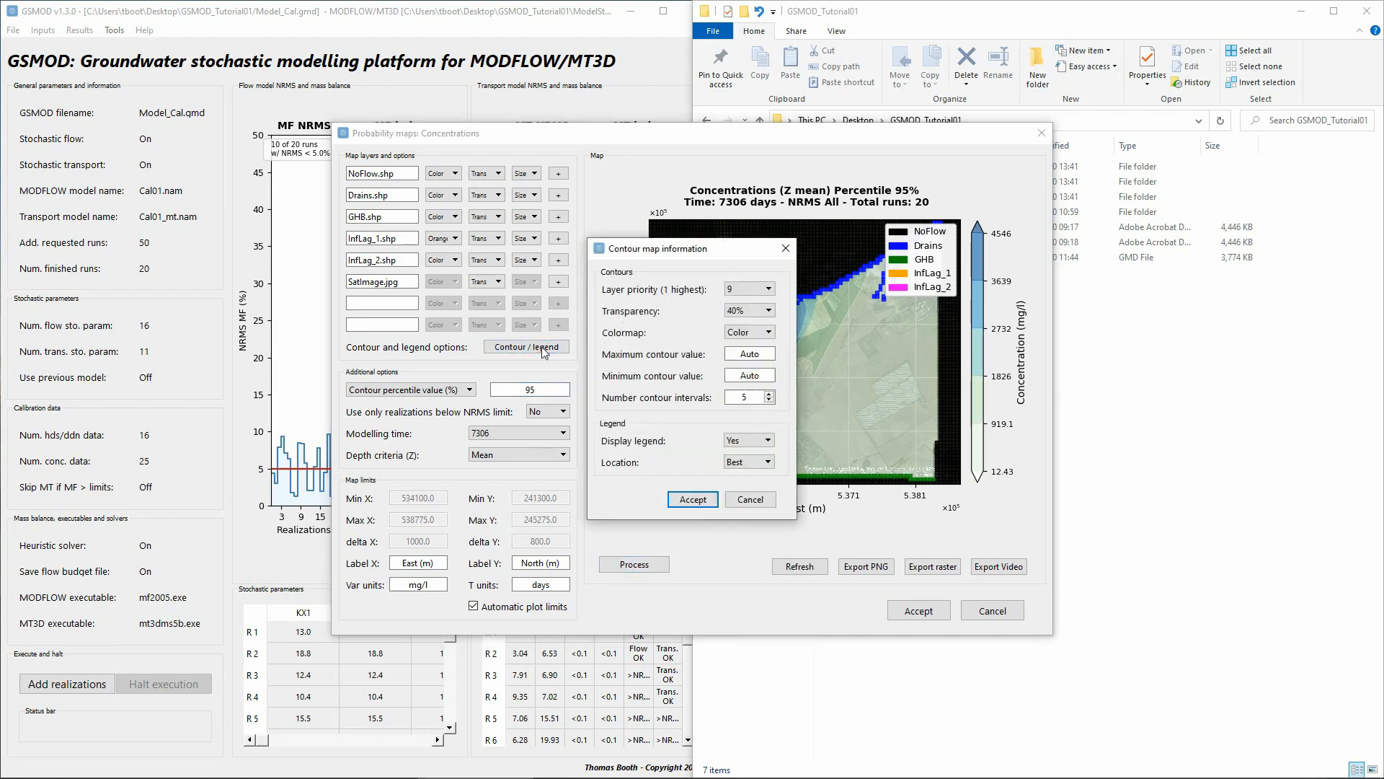
left_click_drag(768, 354, 547, 322)
type("4500")
key("Tab")
type("0")
key("Tab")
type("9")
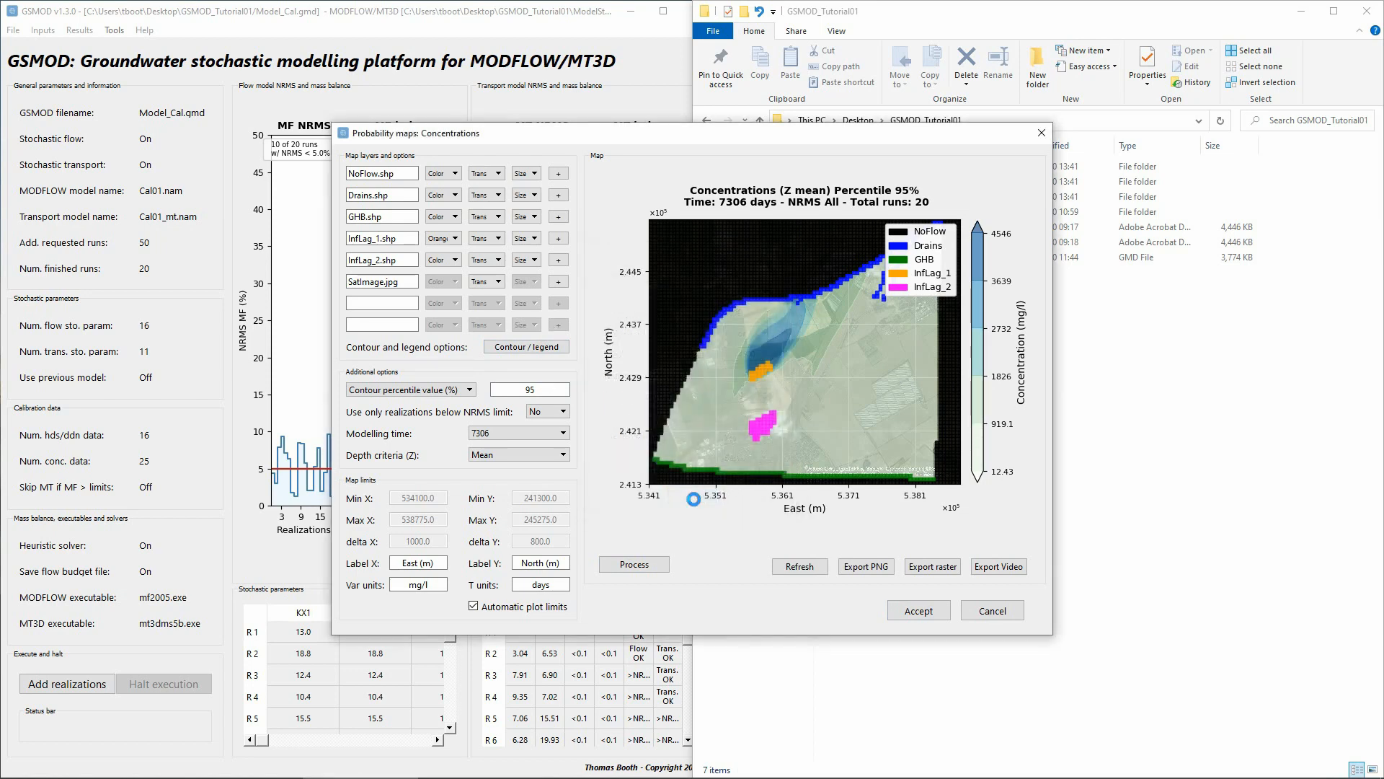
left_click(692, 499)
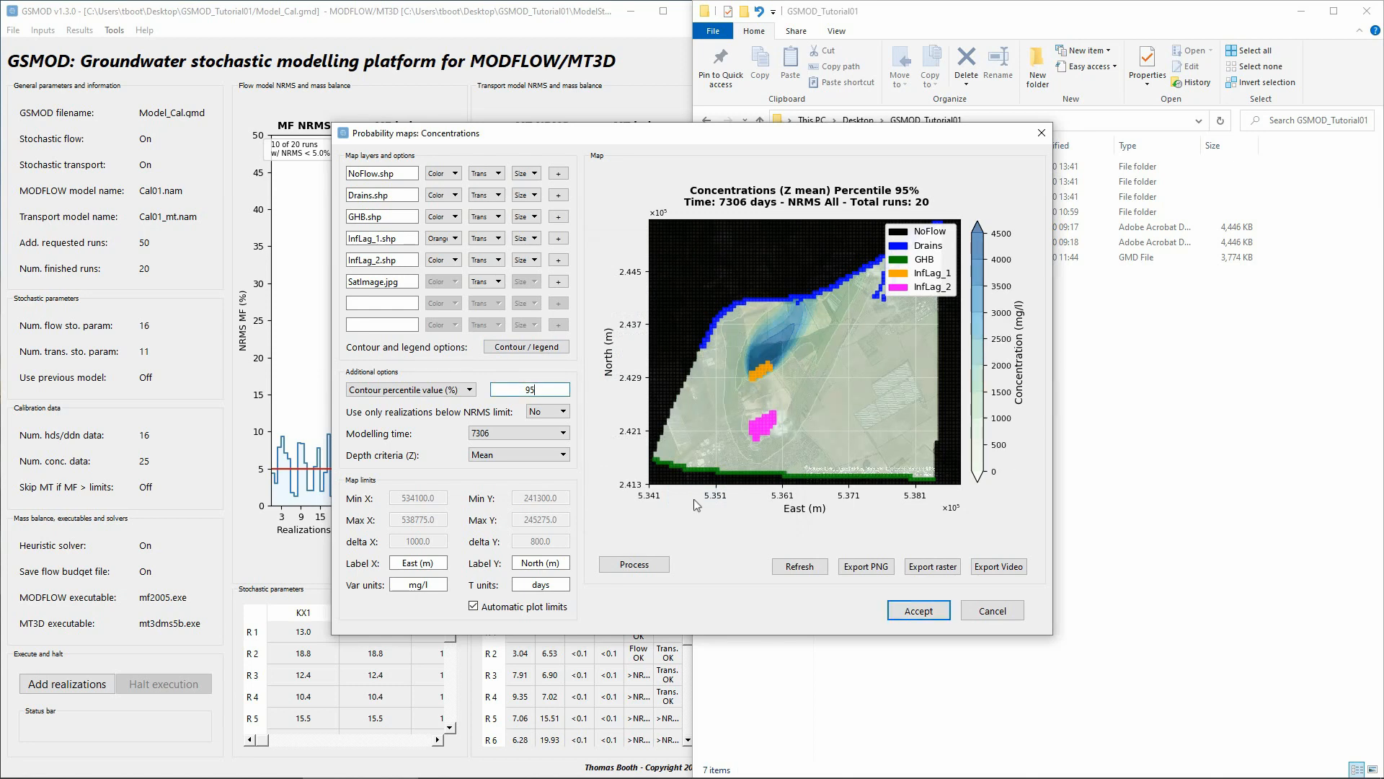
- Accept the concentration probability maps and save the Model_Cal project
left_click(919, 610)
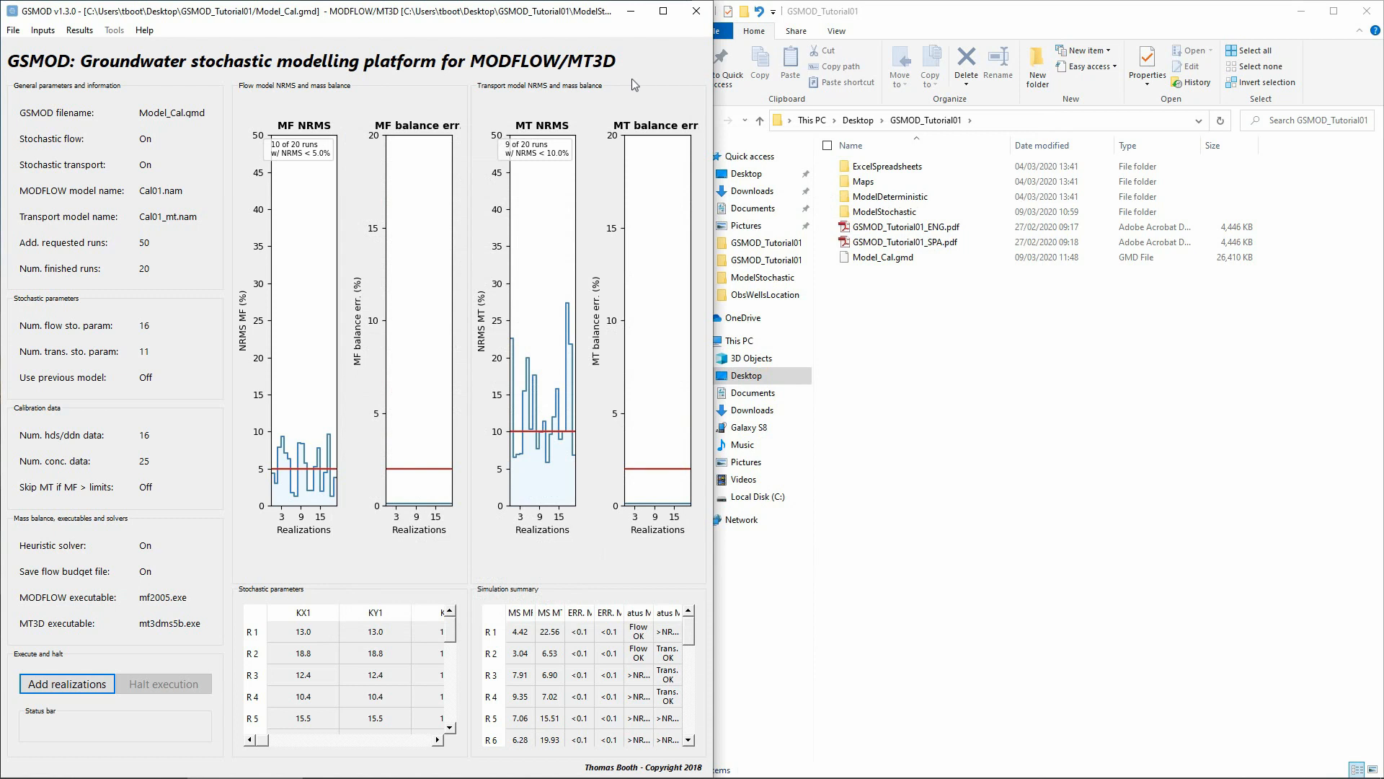
left_click(12, 30)
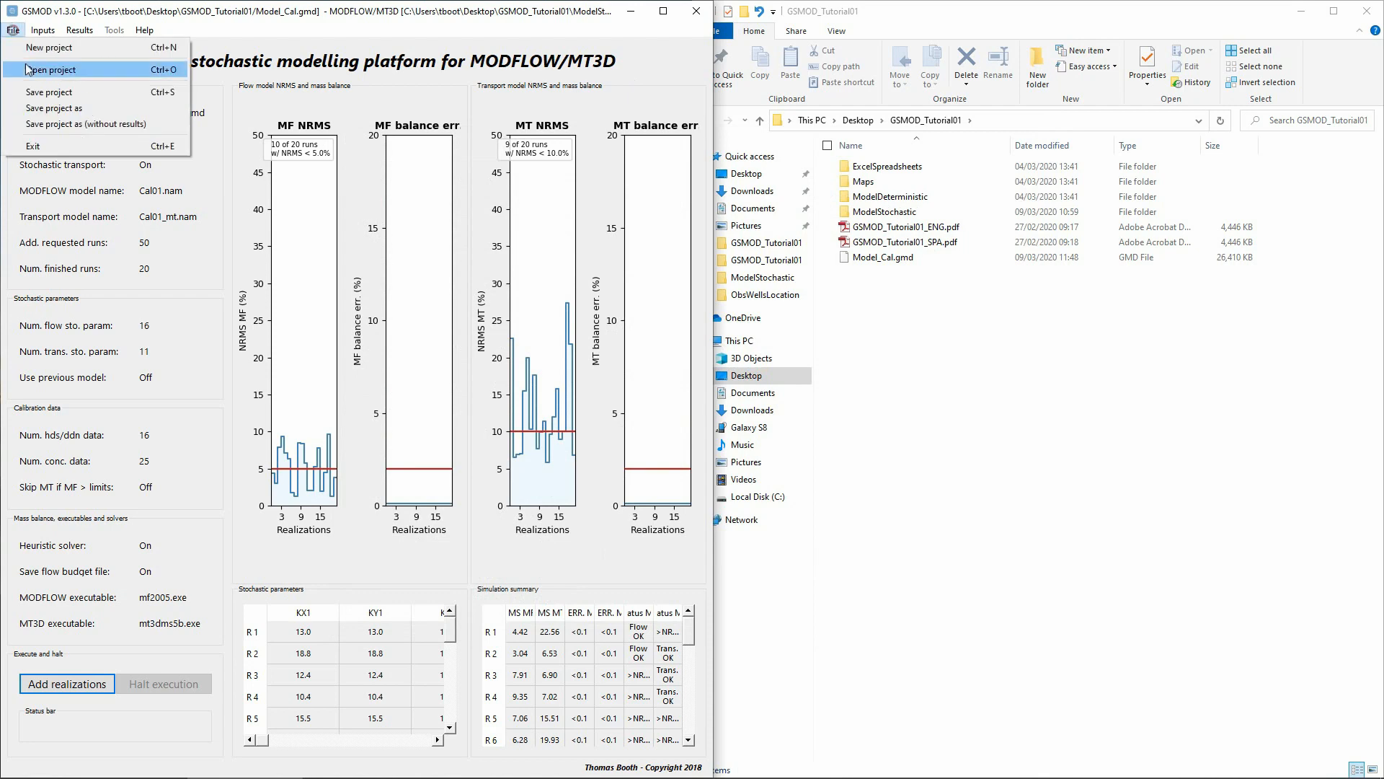
left_click(37, 94)
- Start a new GSMOD project and save the current project first
left_click(13, 29)
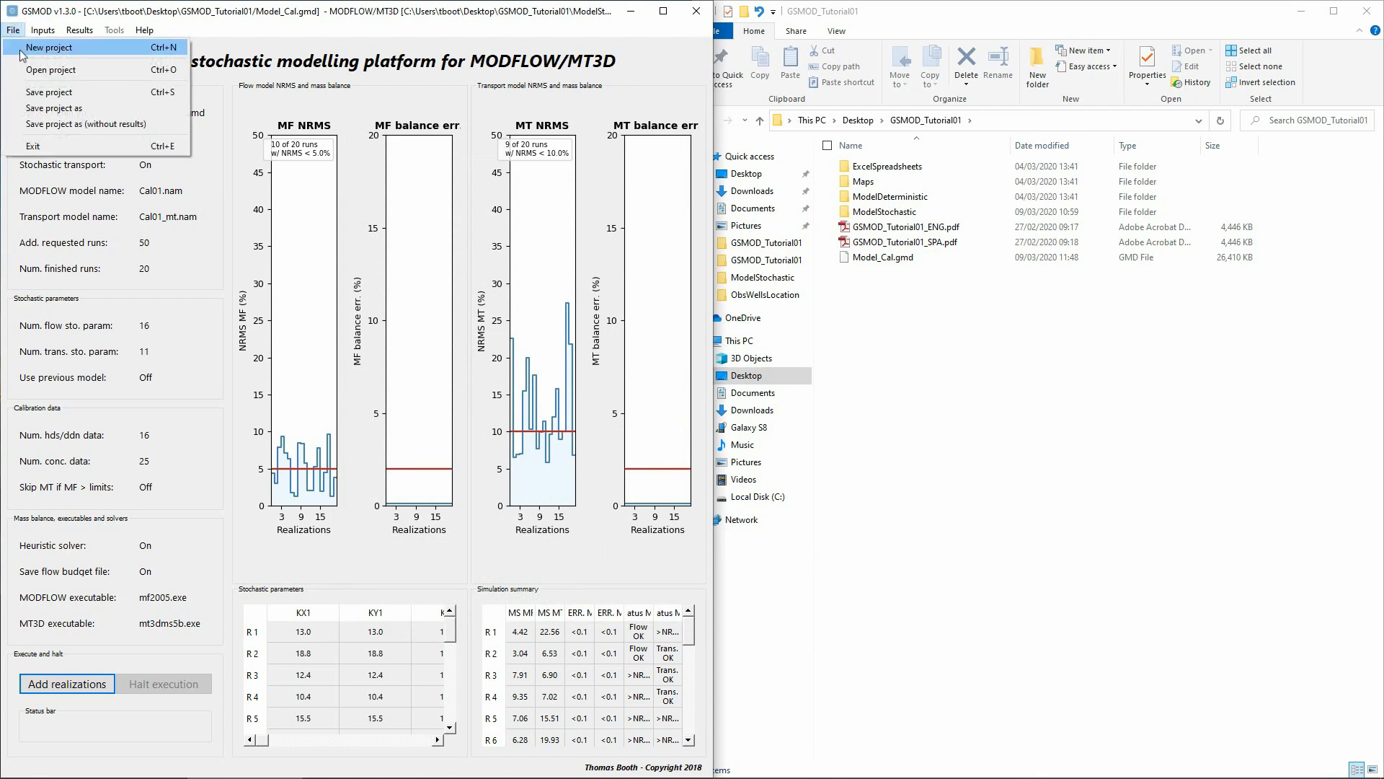
left_click(18, 47)
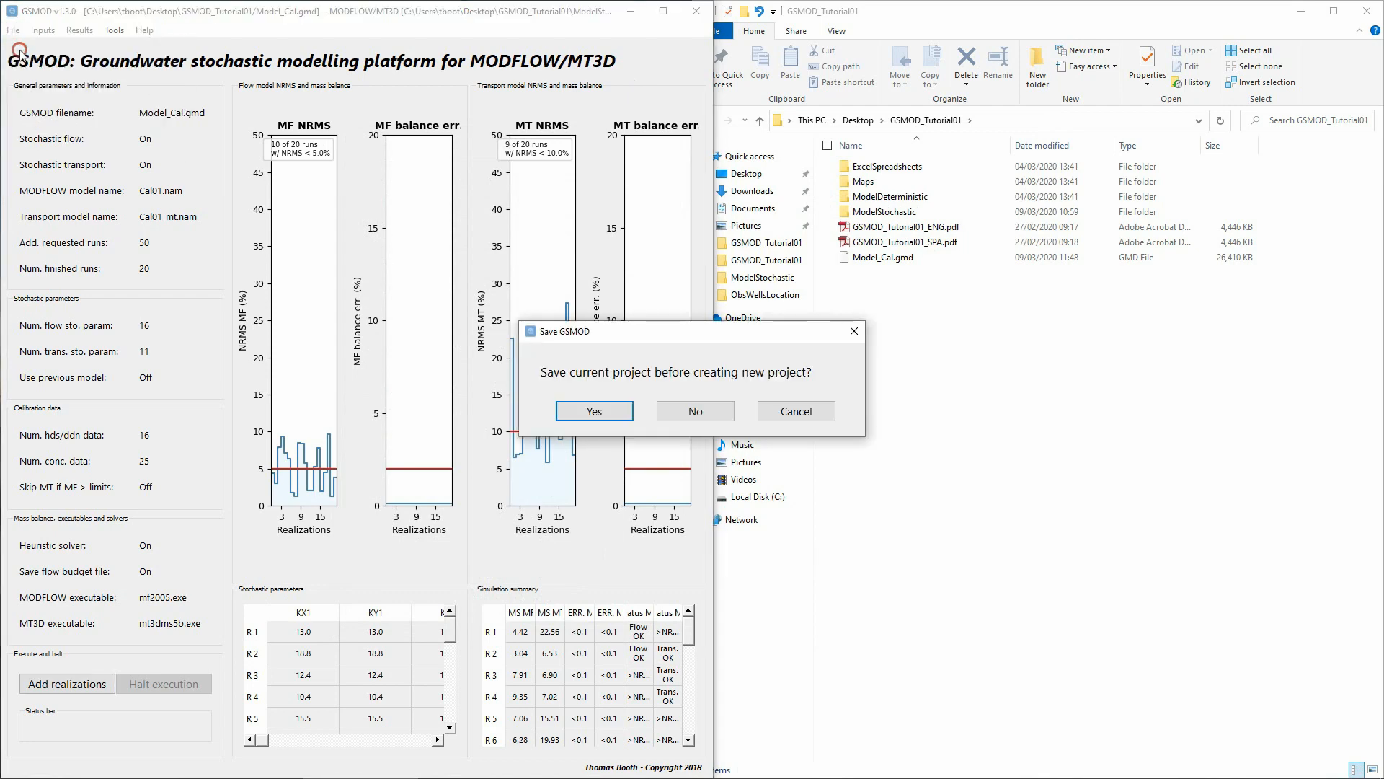
left_click(596, 409)
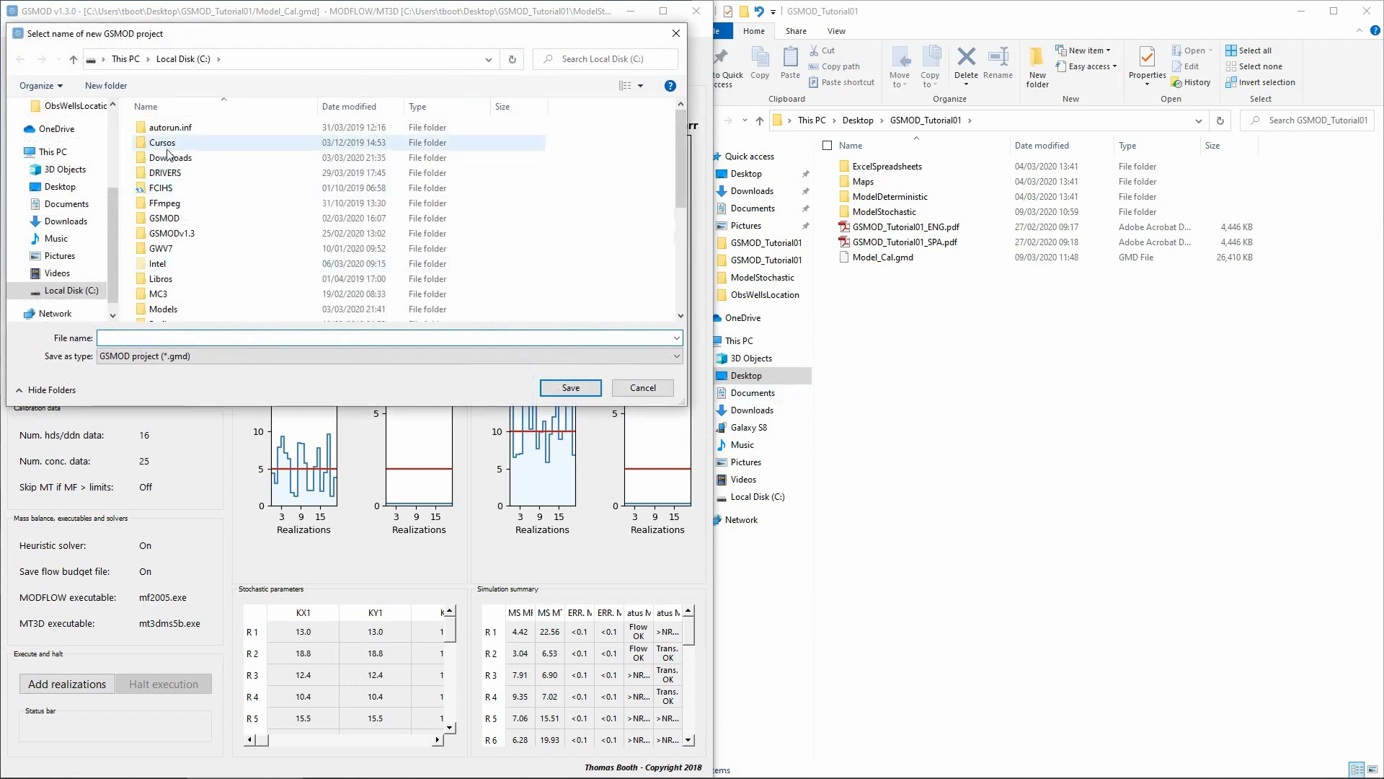
- Name the new project Model_Sim and save it in the GSMOD_Tutorial01 folder on the Desktop
left_click(59, 186)
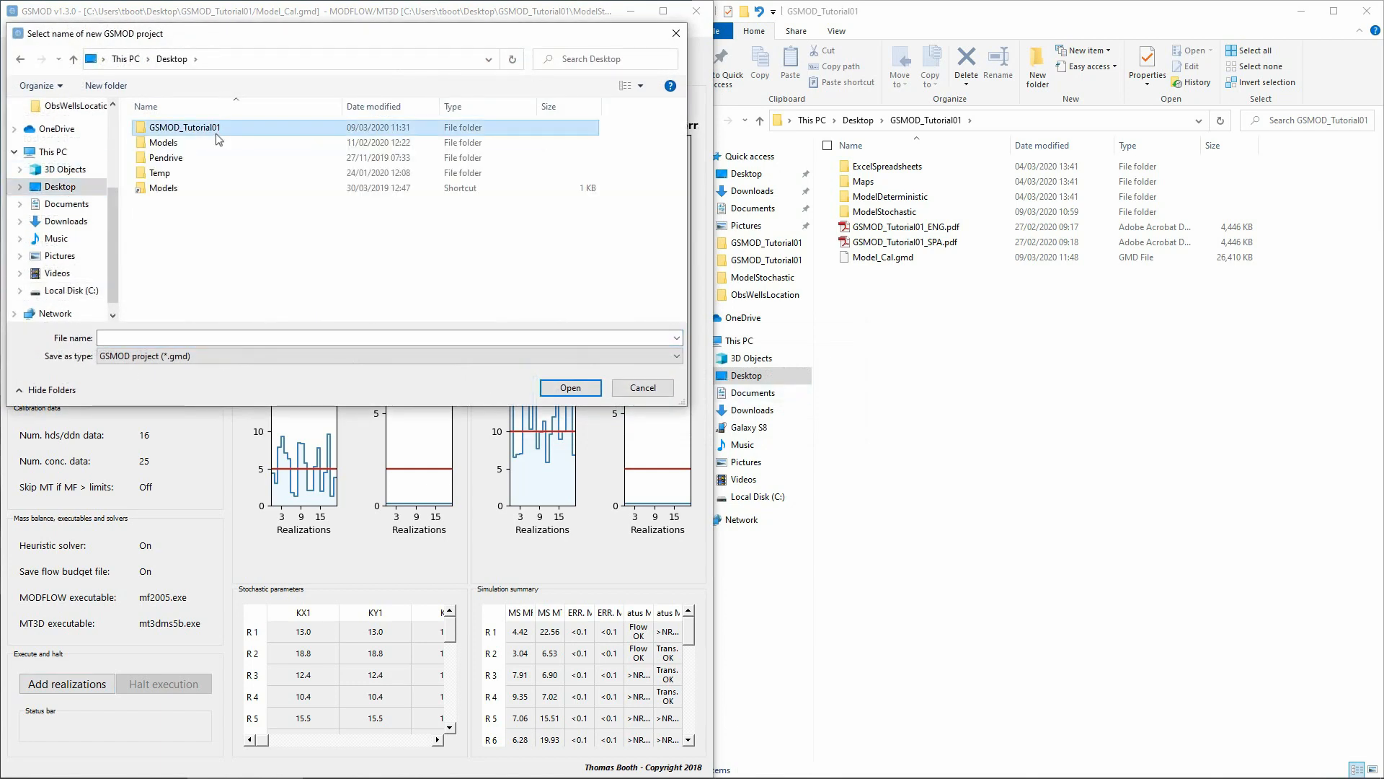
double_click(215, 131)
left_click(184, 187)
double_click(130, 338)
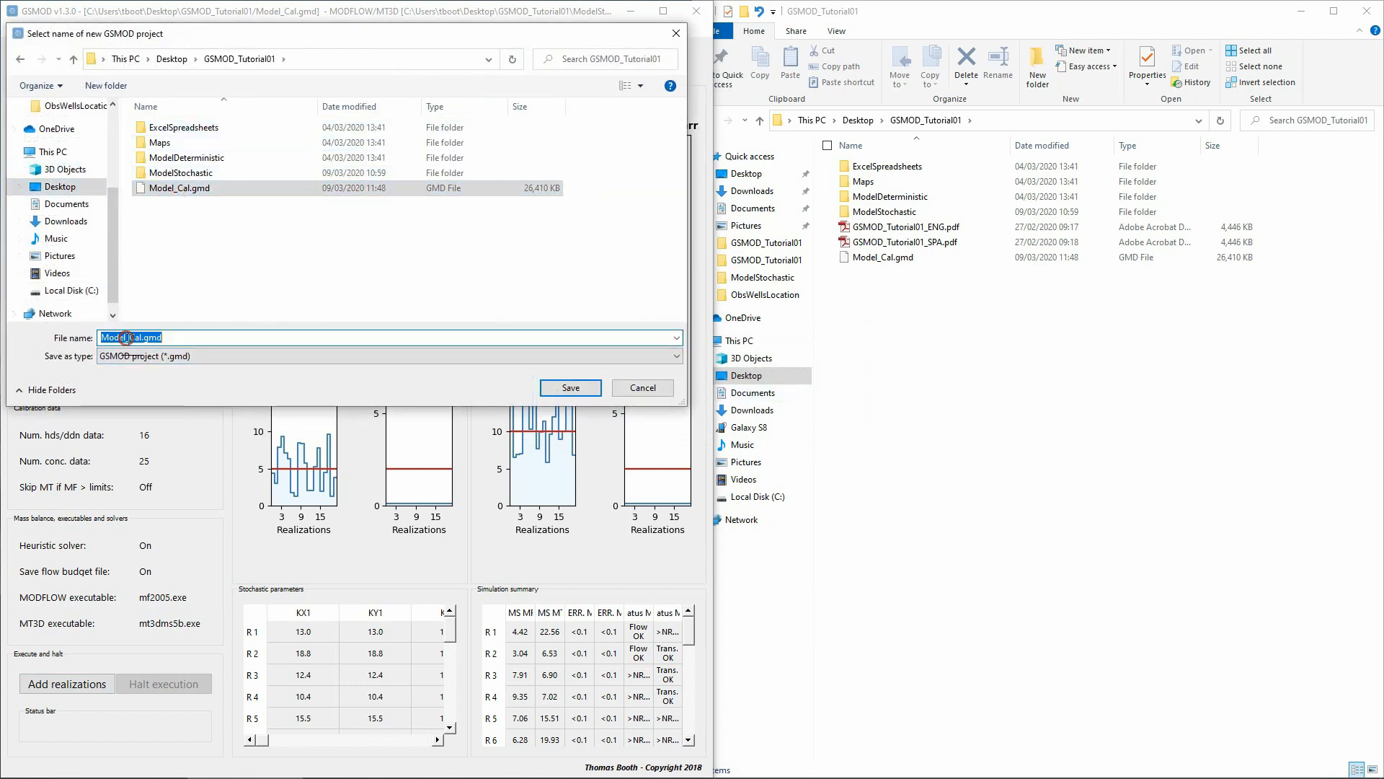
left_click_drag(121, 338, 371, 308)
type("S")
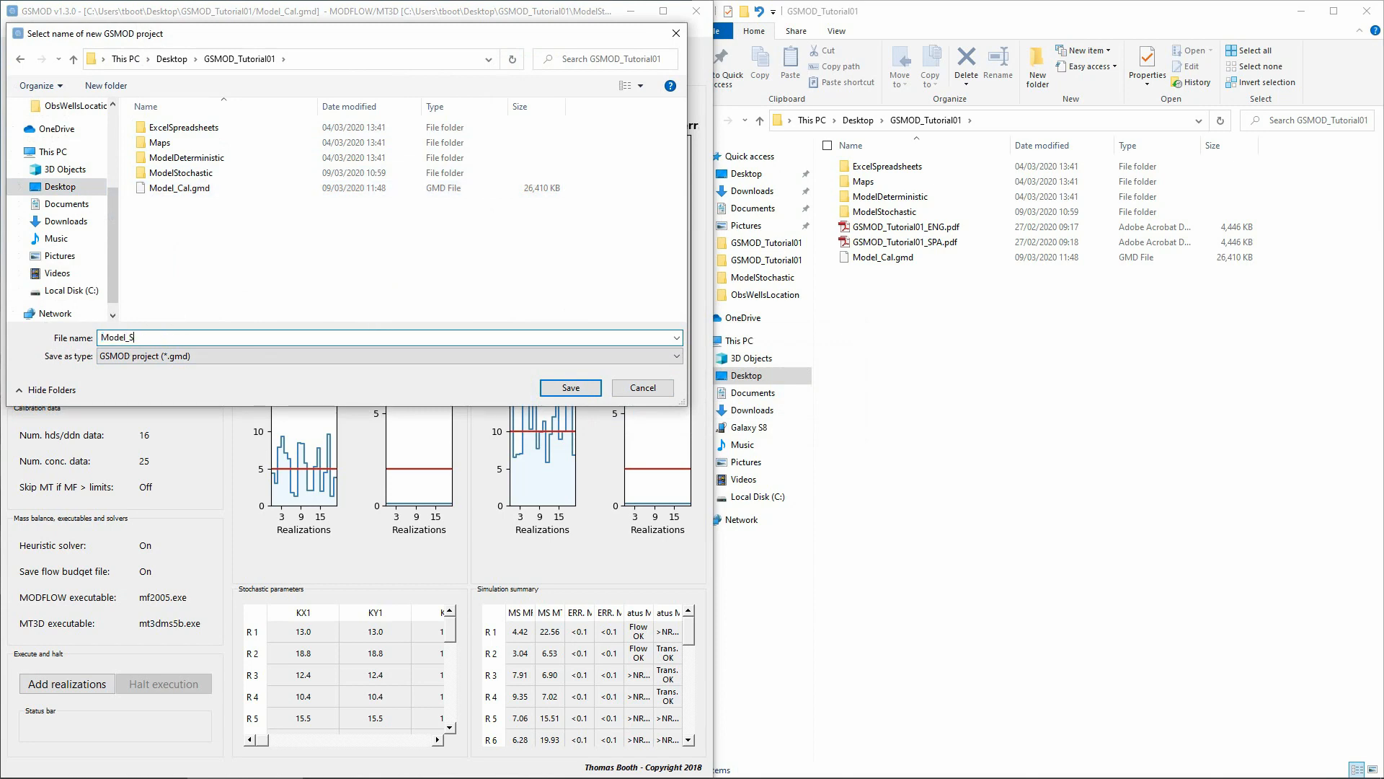
type("im")
key("Return")
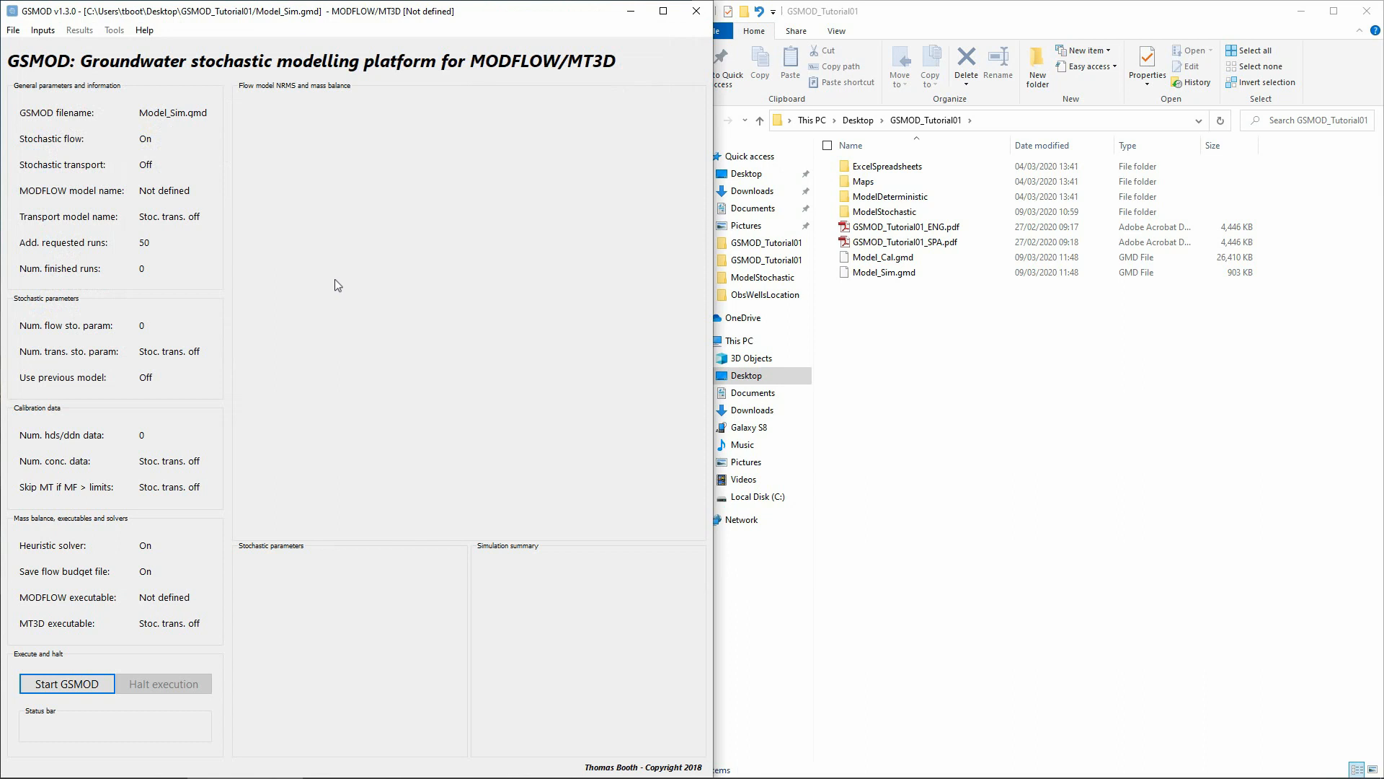
- Set the stochastic transport model to On in the general parameters
left_click(43, 30)
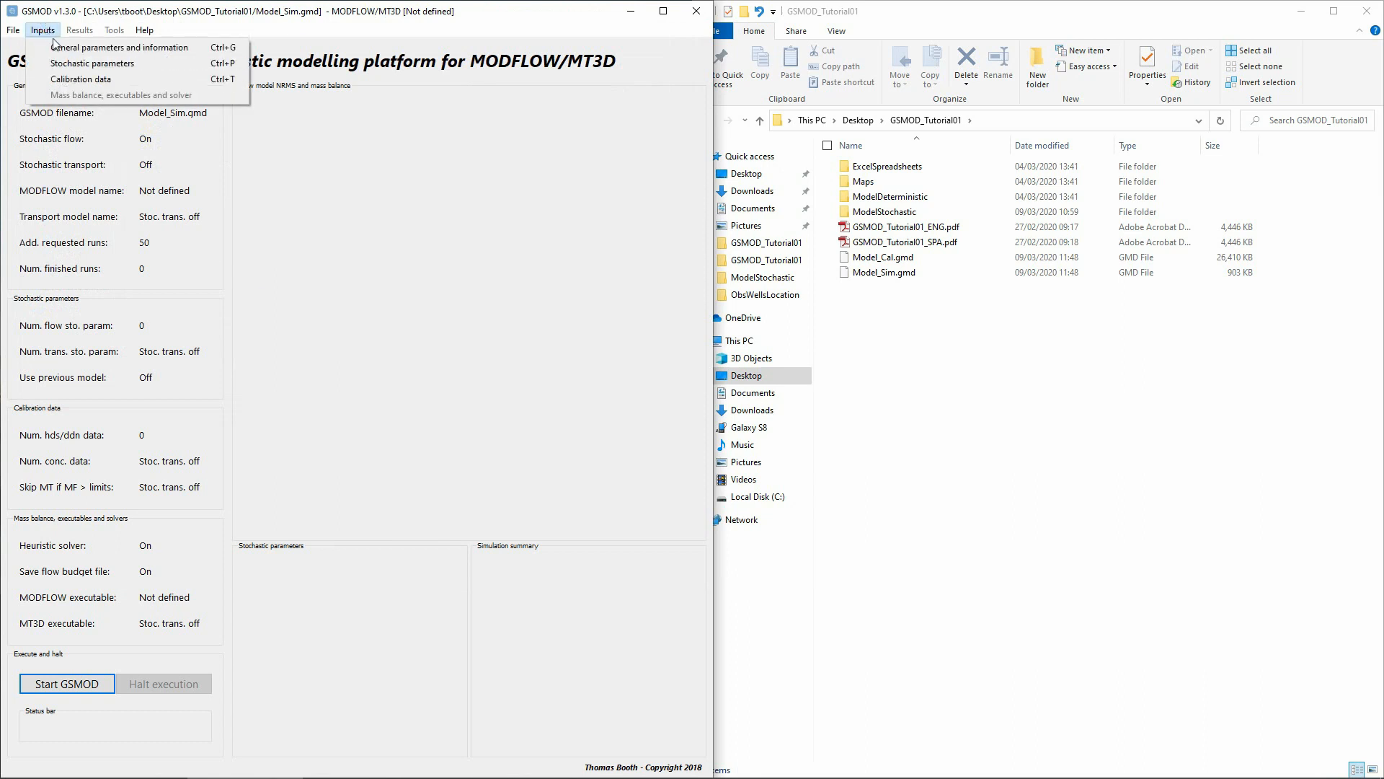
left_click(62, 48)
left_click(764, 328)
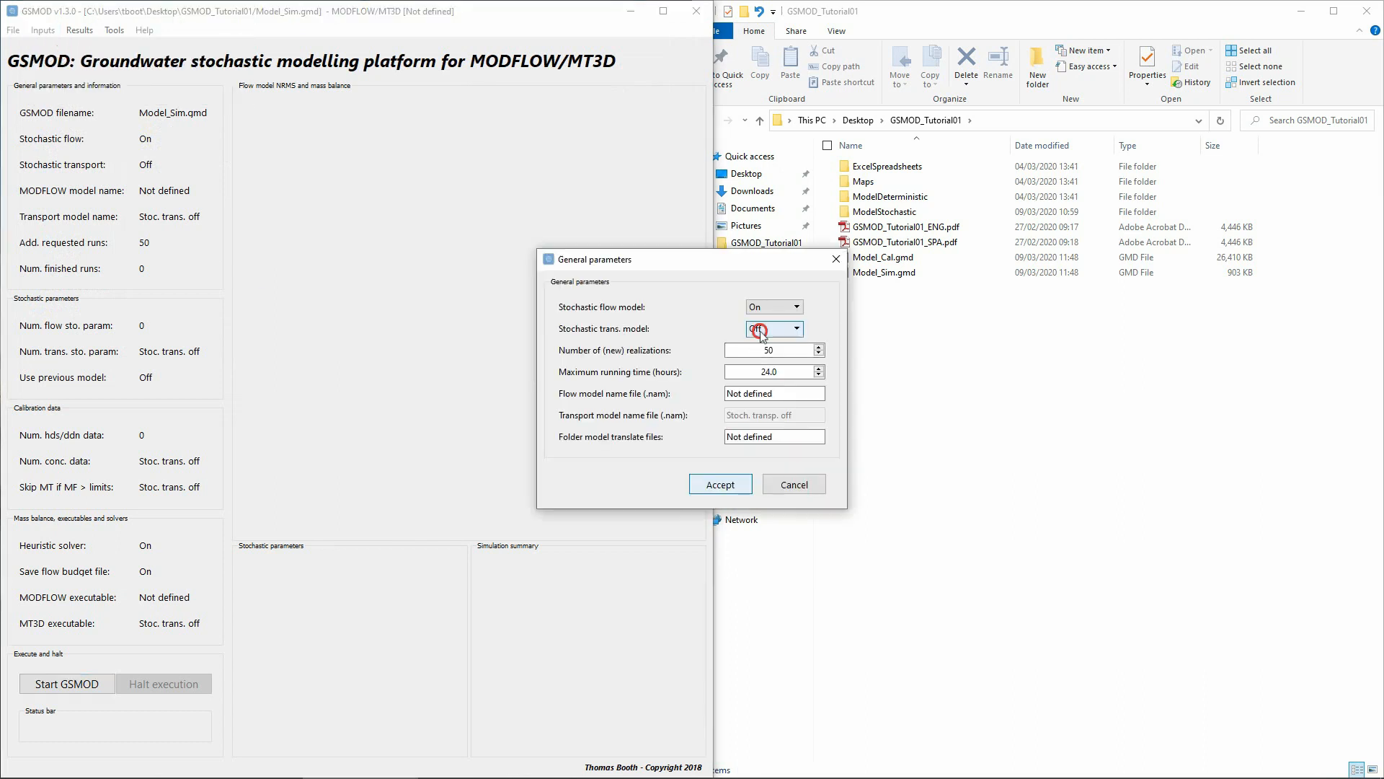
left_click(761, 354)
- Assign PredSim01.nam as flow name file and PredSim01_mt.nam as transport name file from PredSimulation01_RunFiles, and accept the general parameters
left_click(784, 396)
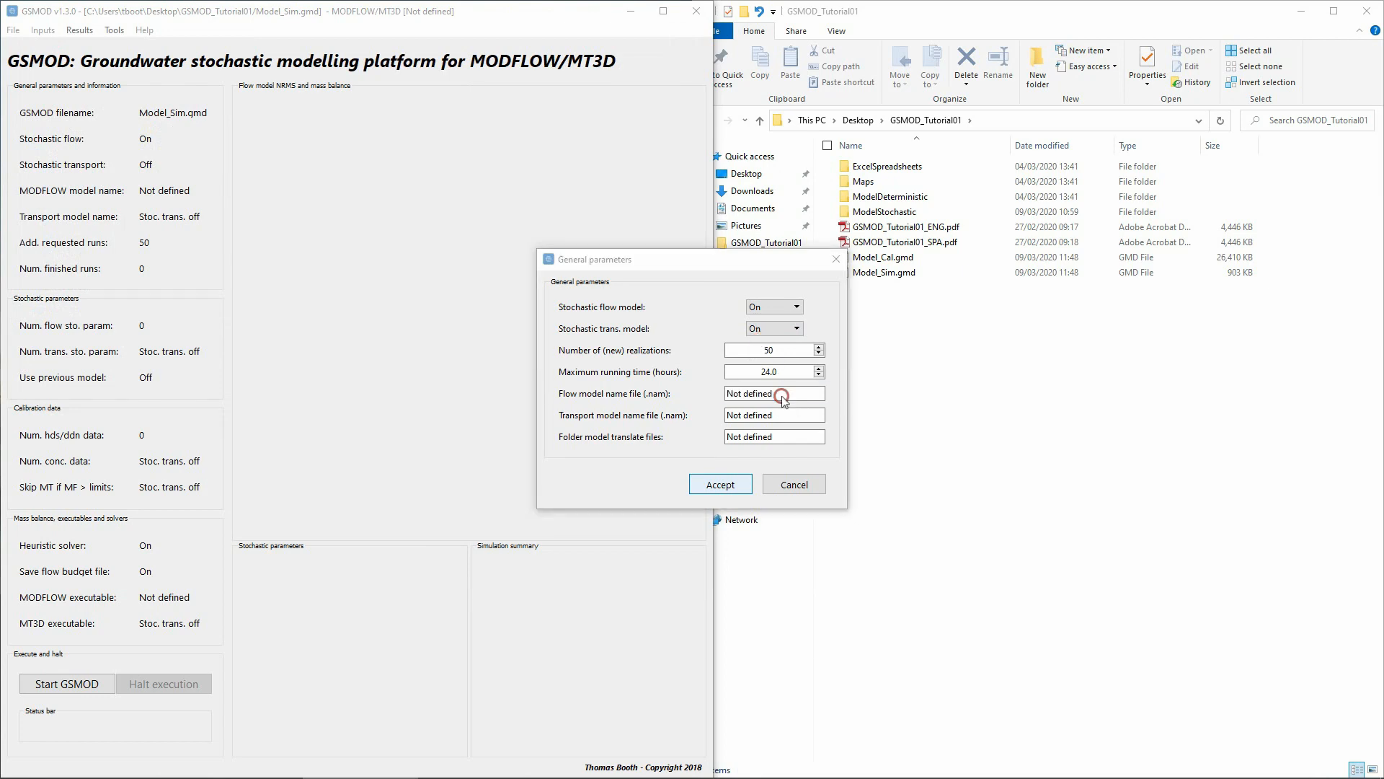
double_click(721, 421)
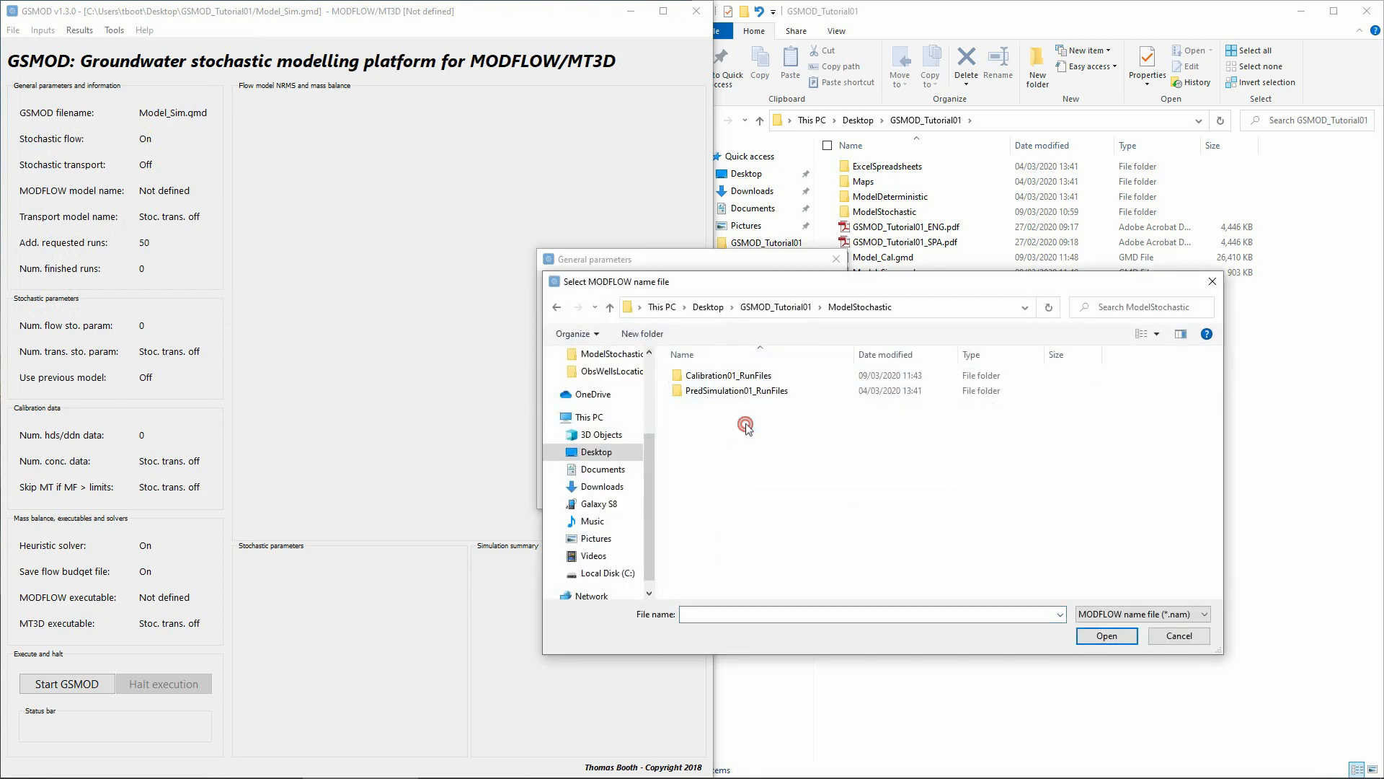
double_click(757, 392)
double_click(714, 375)
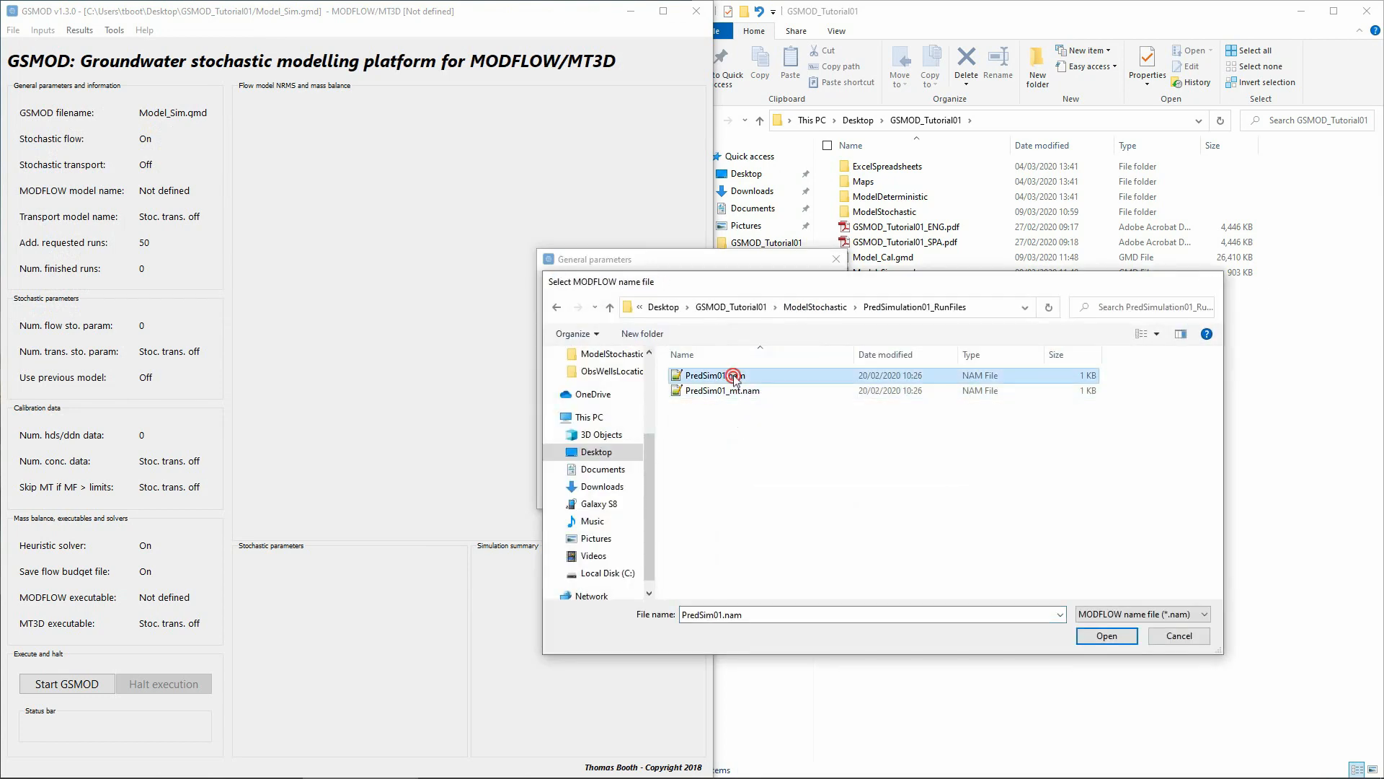
left_click(775, 416)
double_click(752, 391)
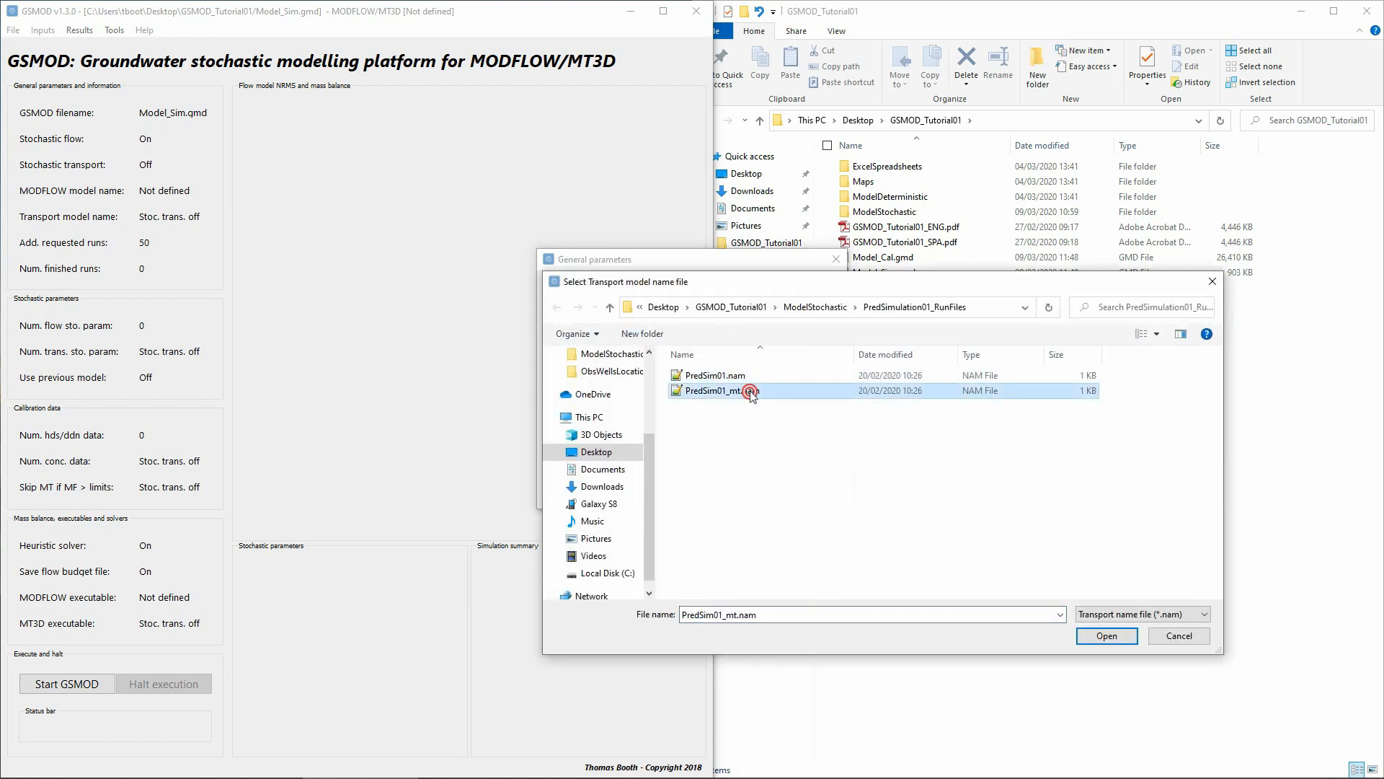
left_click(721, 485)
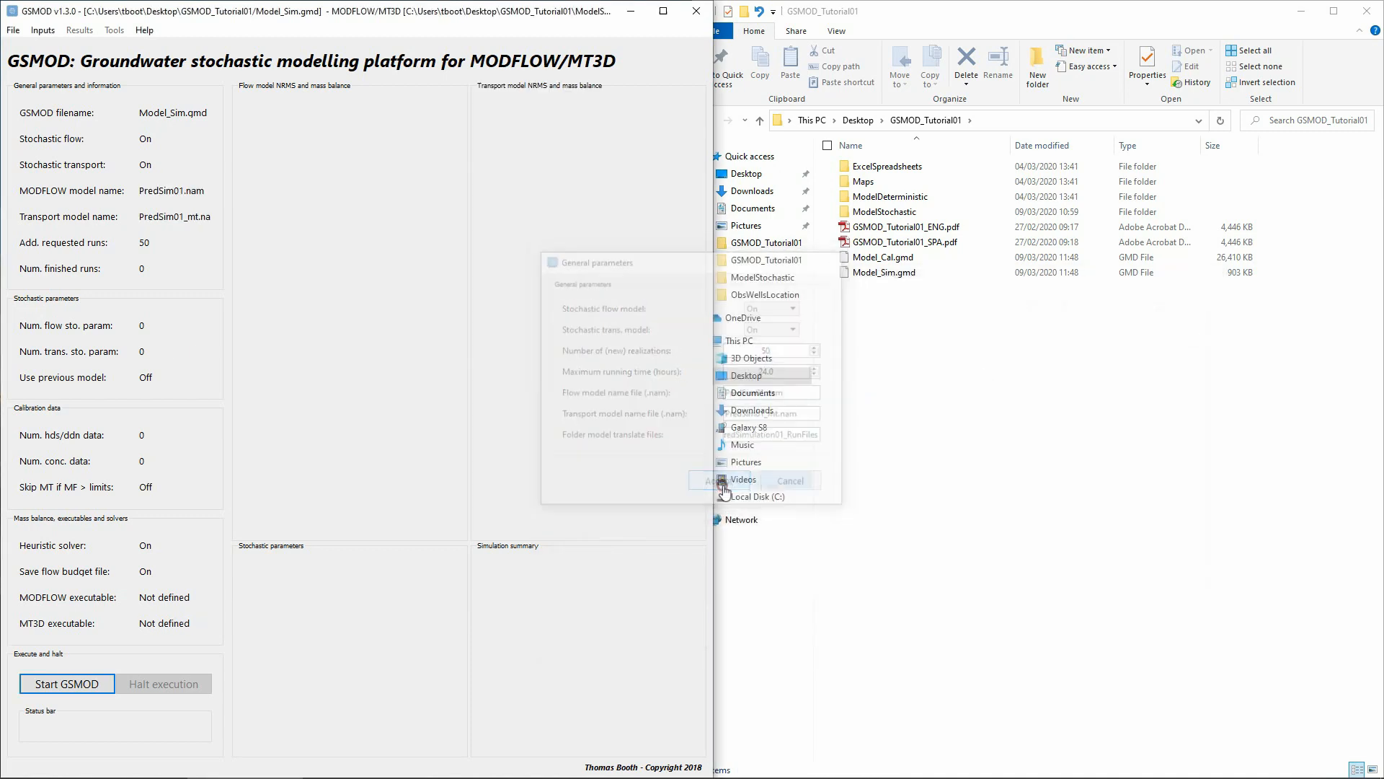
- Import the flow stochastic parameters from Stoch_par_ModSim_flow.xlsx in the ExcelSpreadsheets StochasticParameters folder
left_click(46, 31)
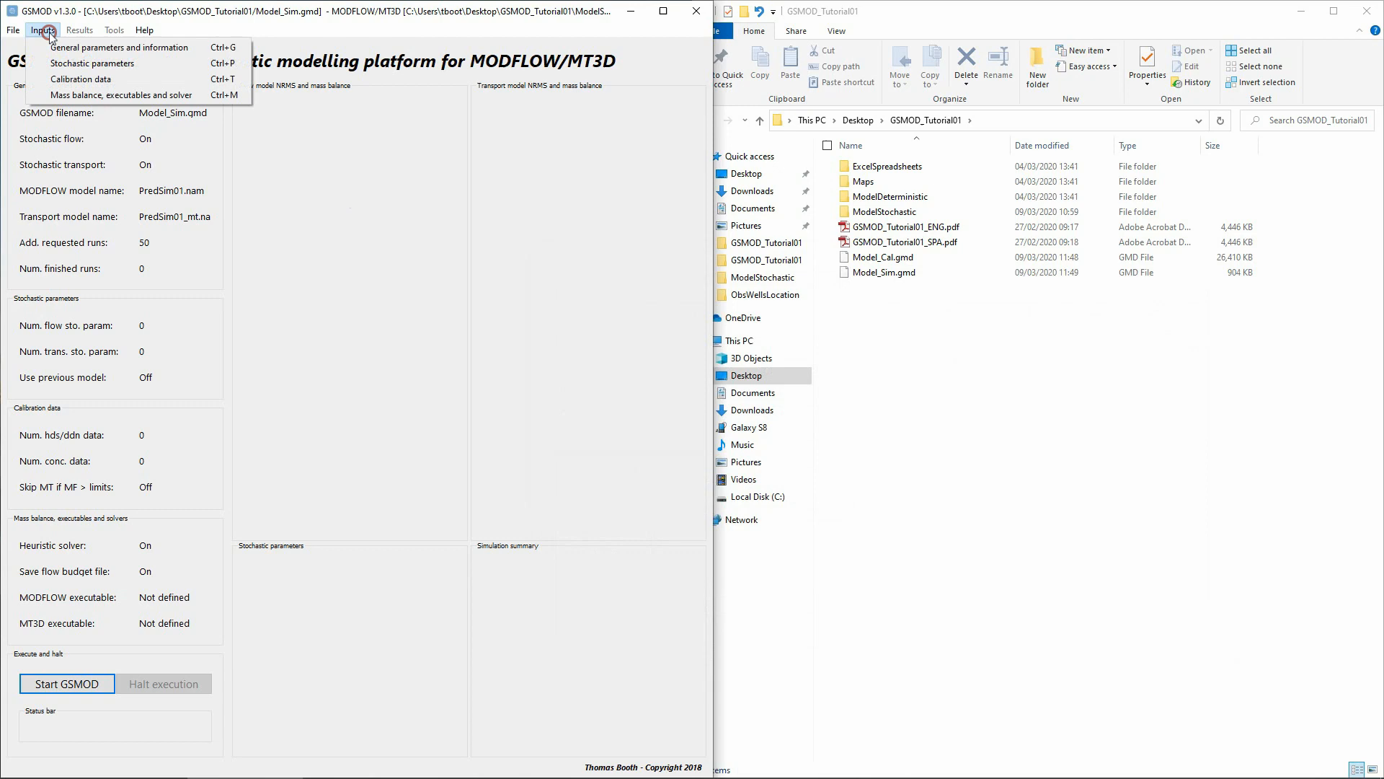
left_click(65, 64)
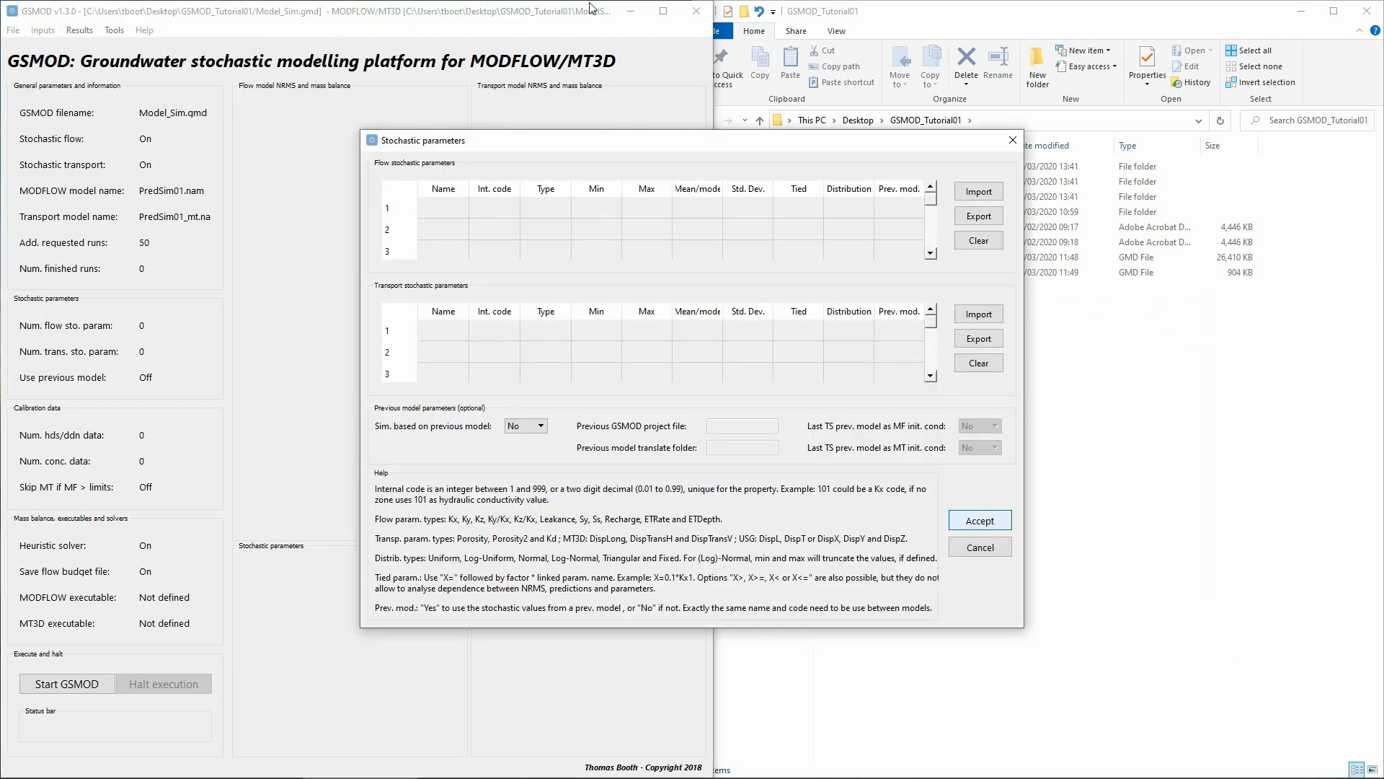
left_click(984, 185)
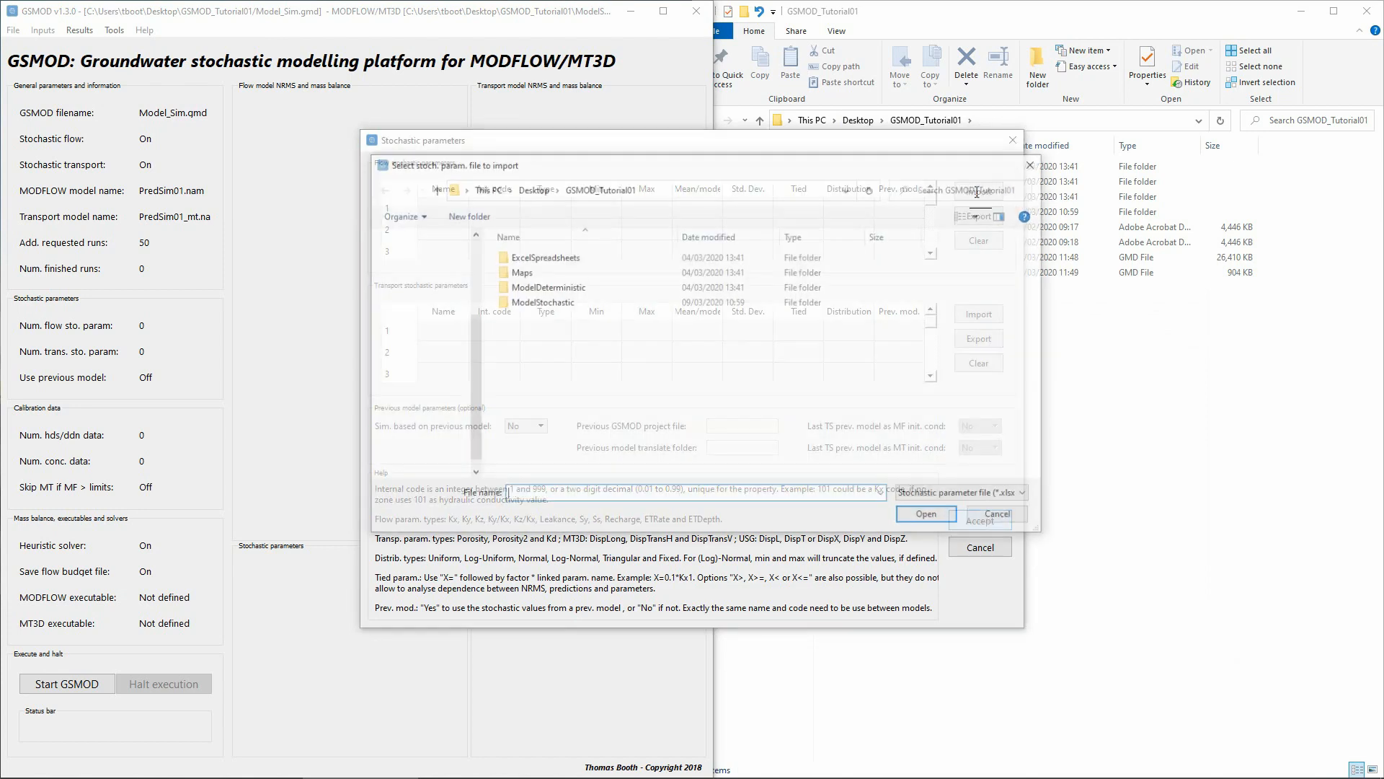
double_click(602, 254)
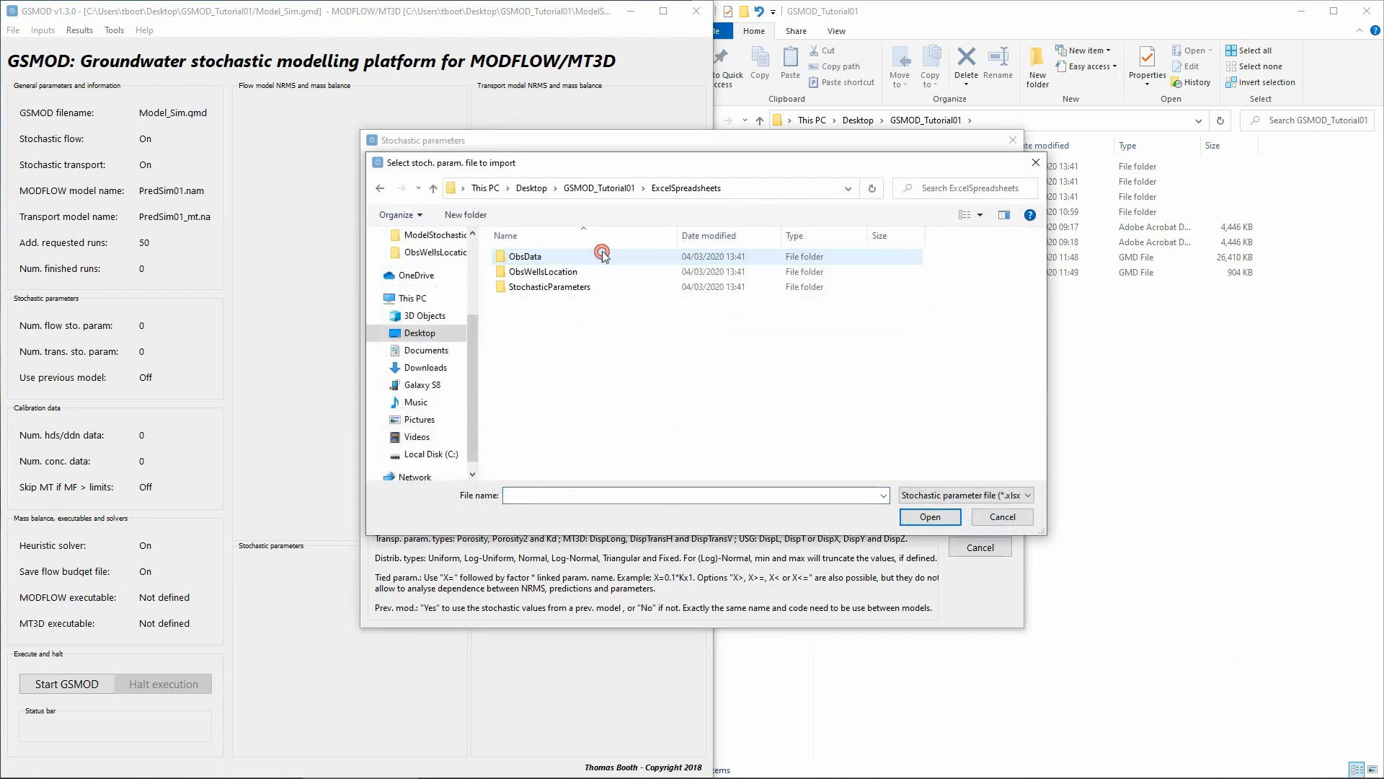
double_click(565, 287)
double_click(648, 289)
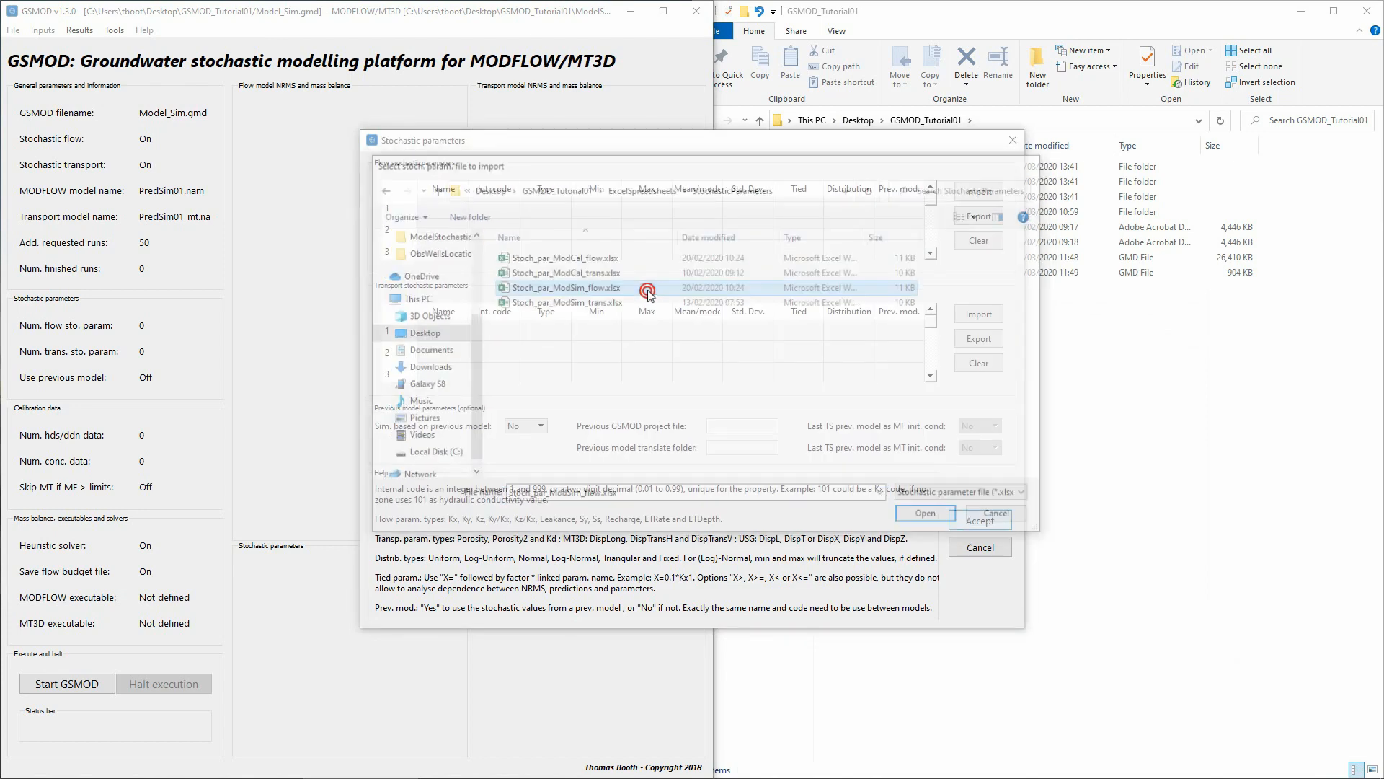
- Import the transport stochastic parameters from Stoch_par_ModSim_trans.xlsx in the same StochasticParameters folder
left_click(981, 315)
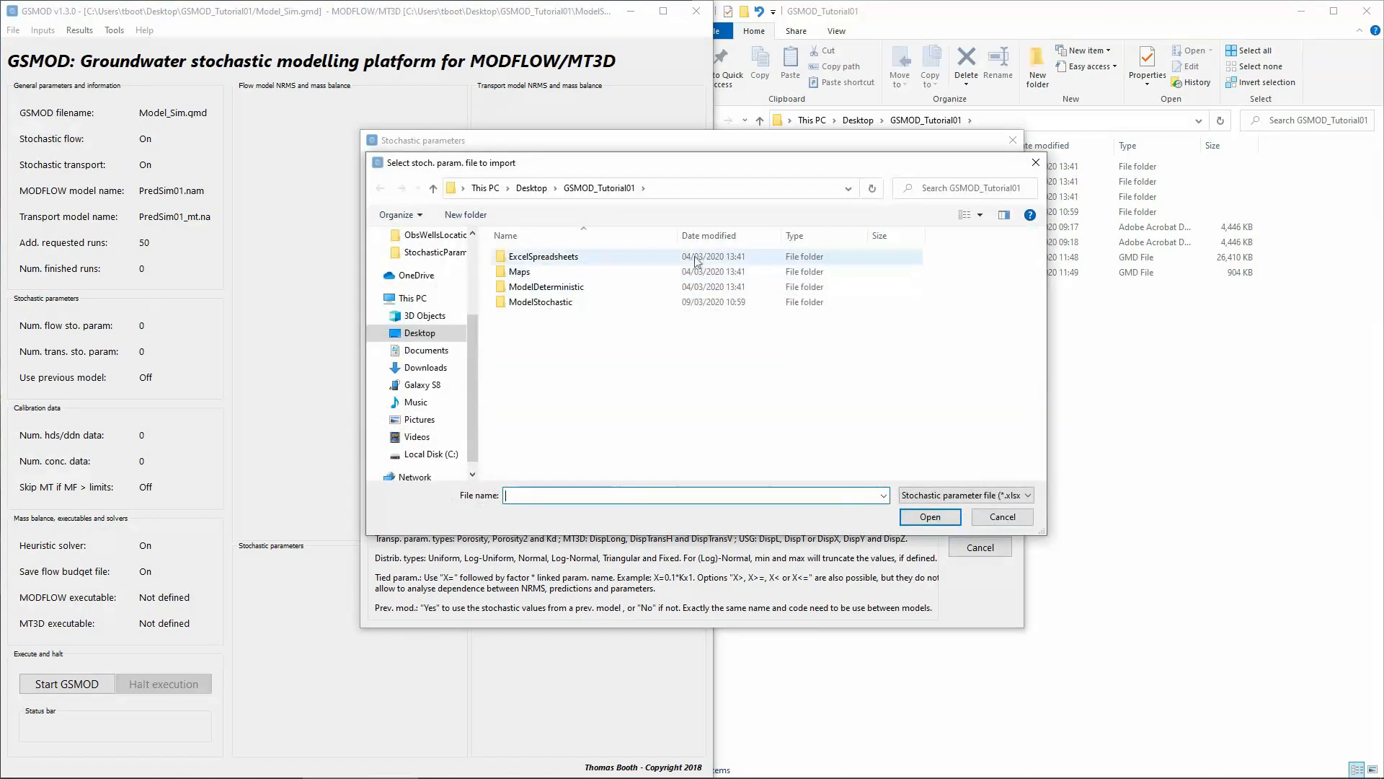
double_click(602, 256)
double_click(598, 287)
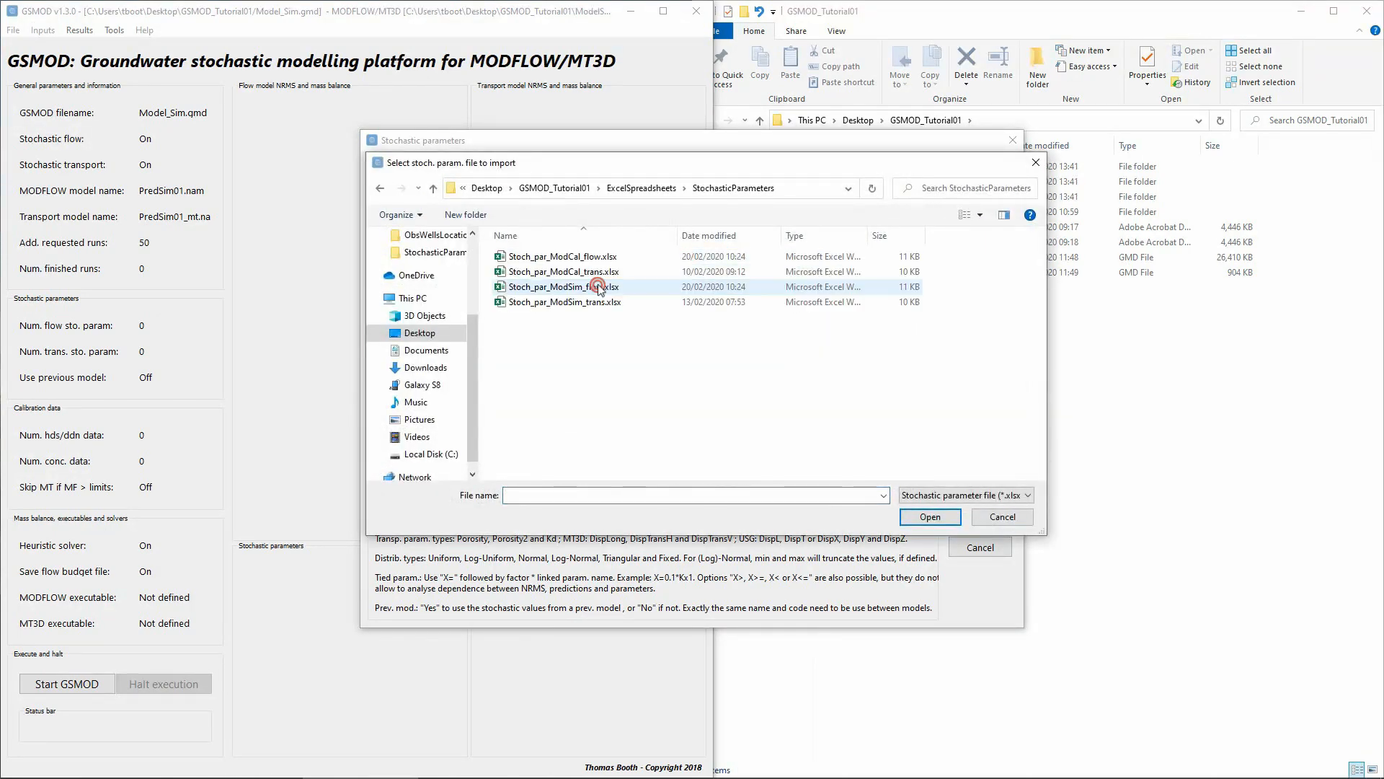
double_click(594, 301)
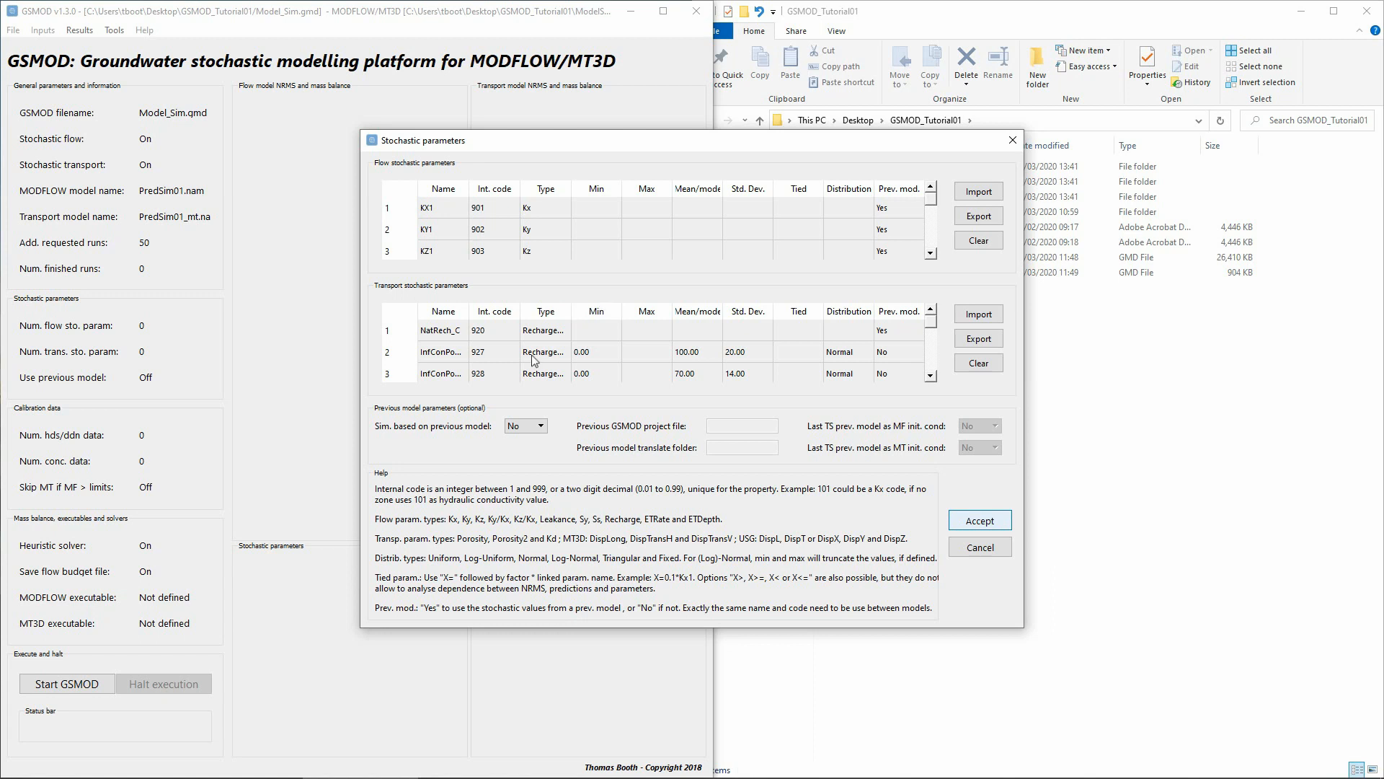
- Base the simulation on a previous model and select Model_Cal.gmd as the previous GSMOD project file
left_click(528, 426)
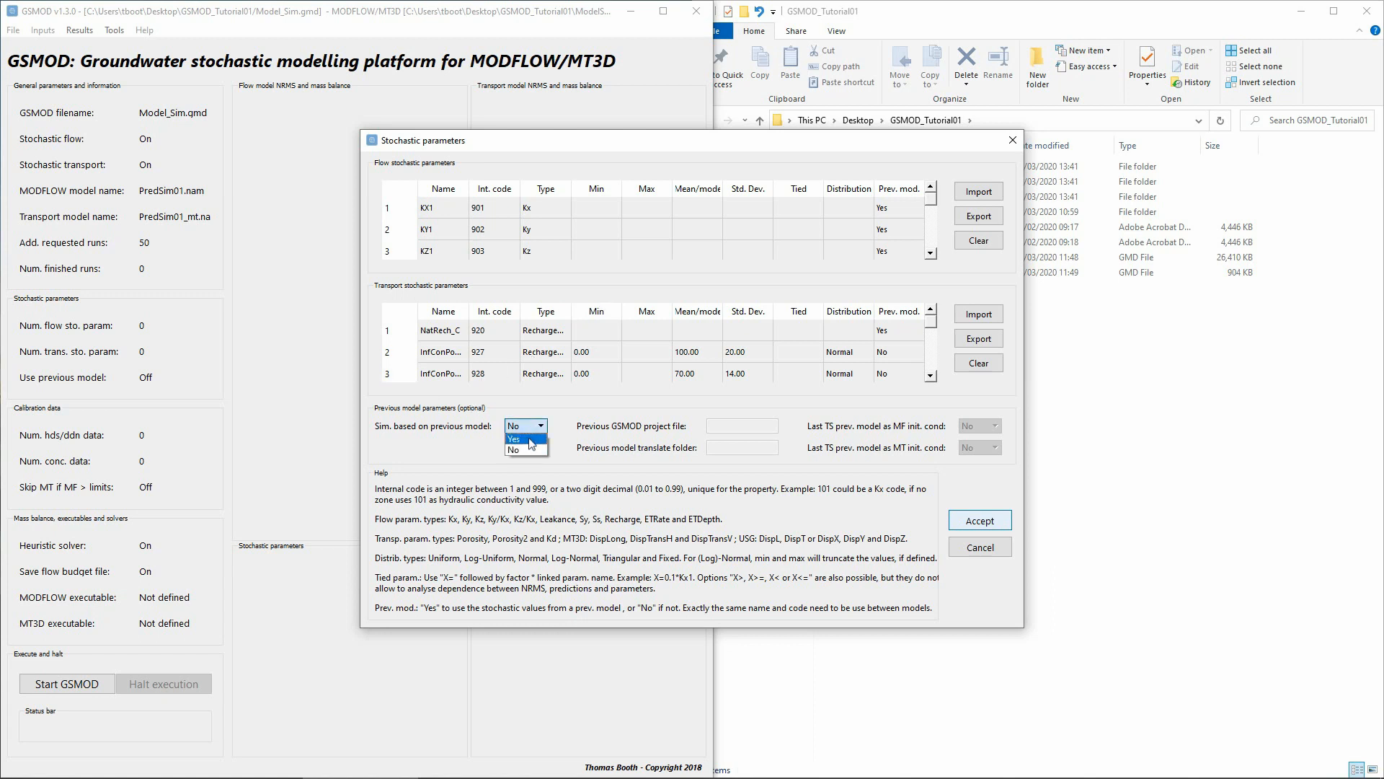
left_click(531, 439)
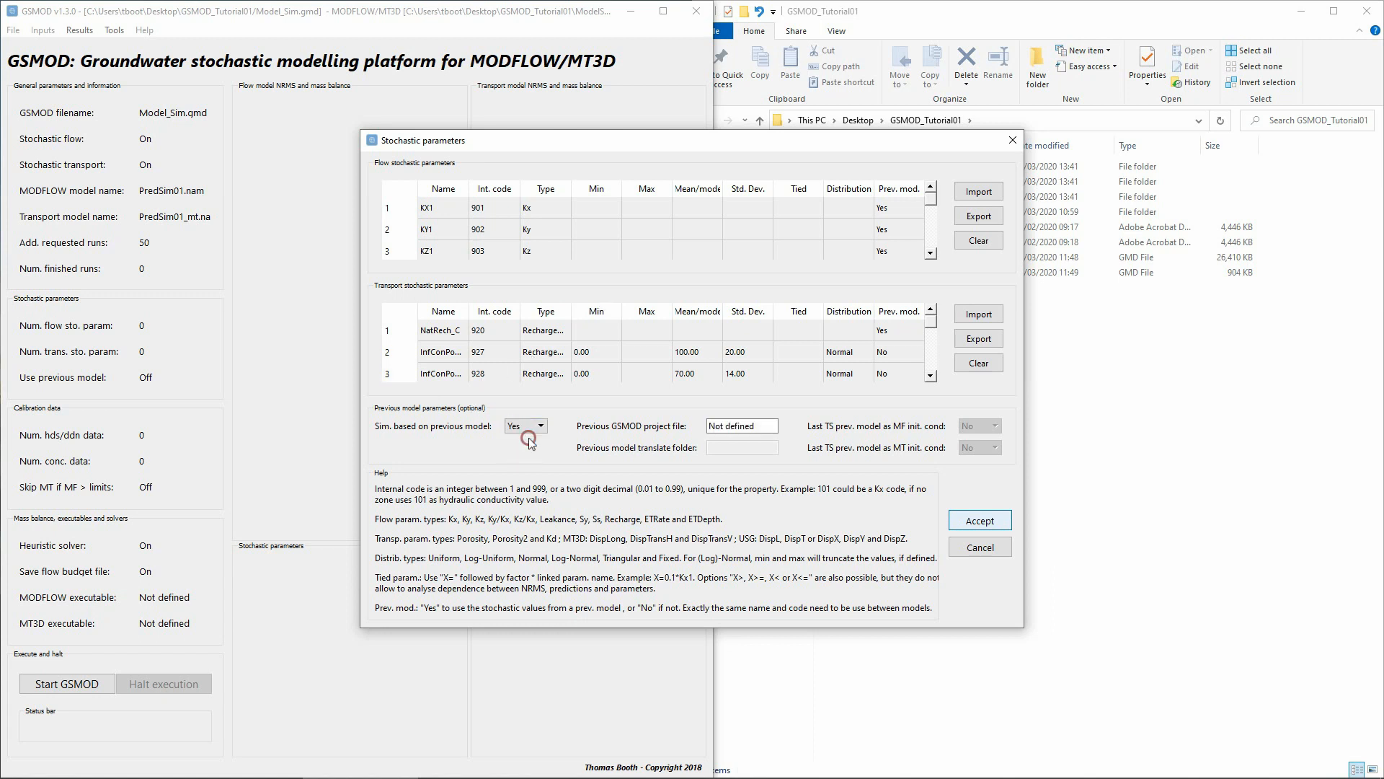
left_click(732, 431)
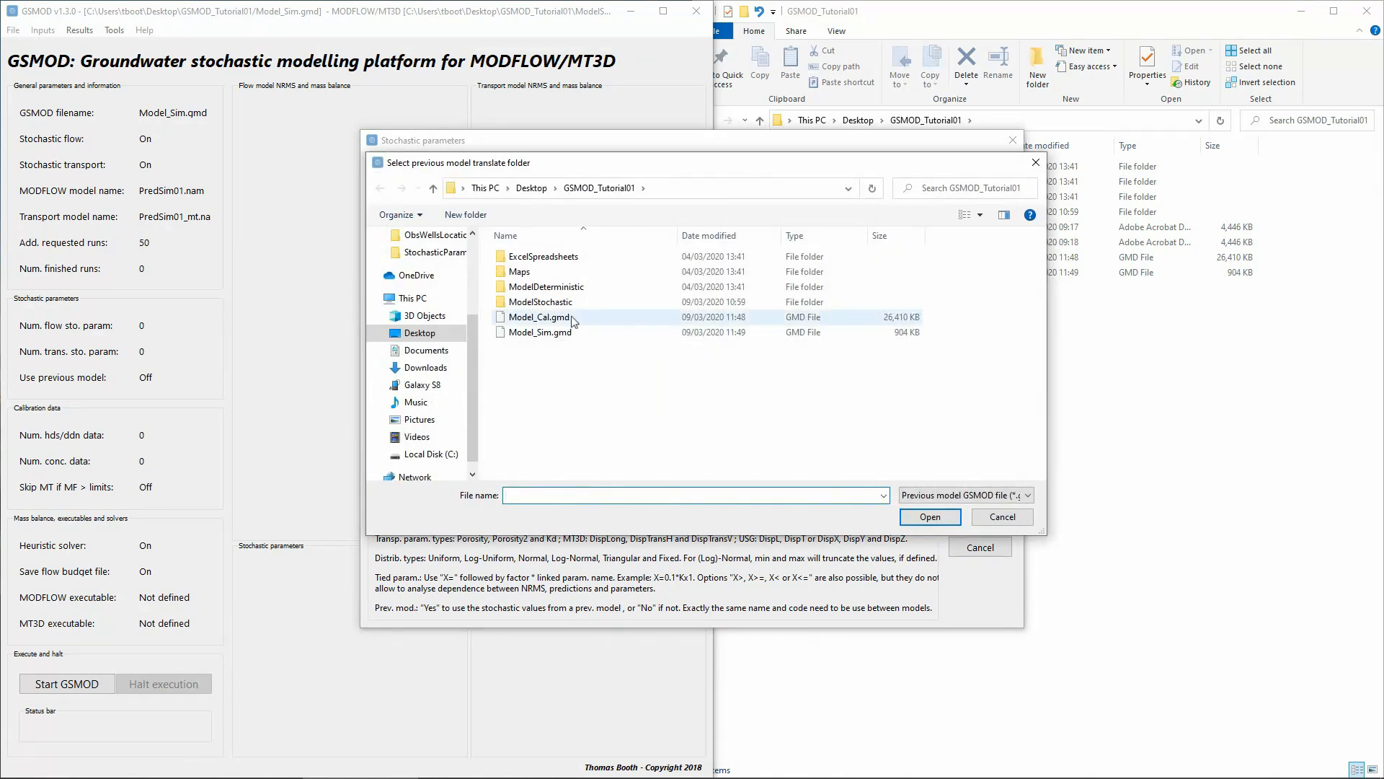
left_click(574, 321)
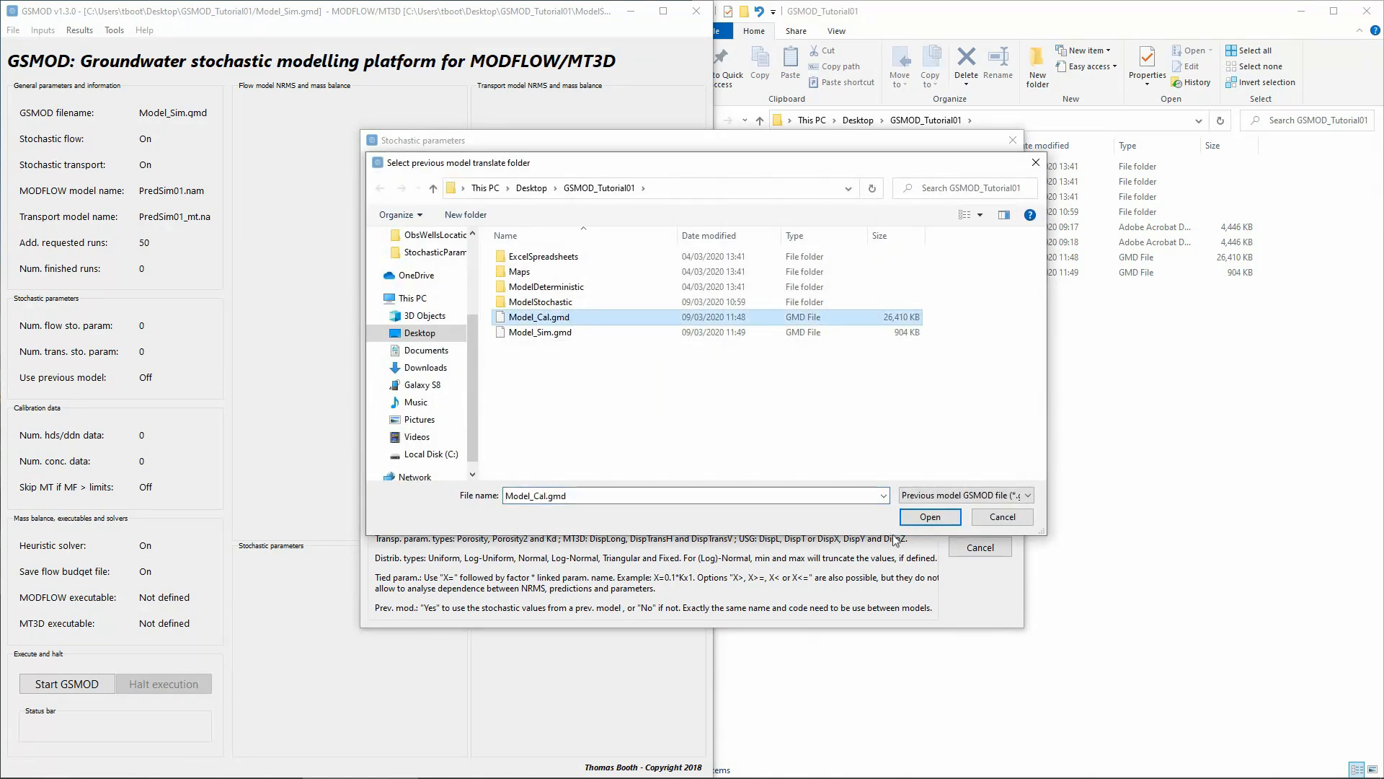
left_click(927, 517)
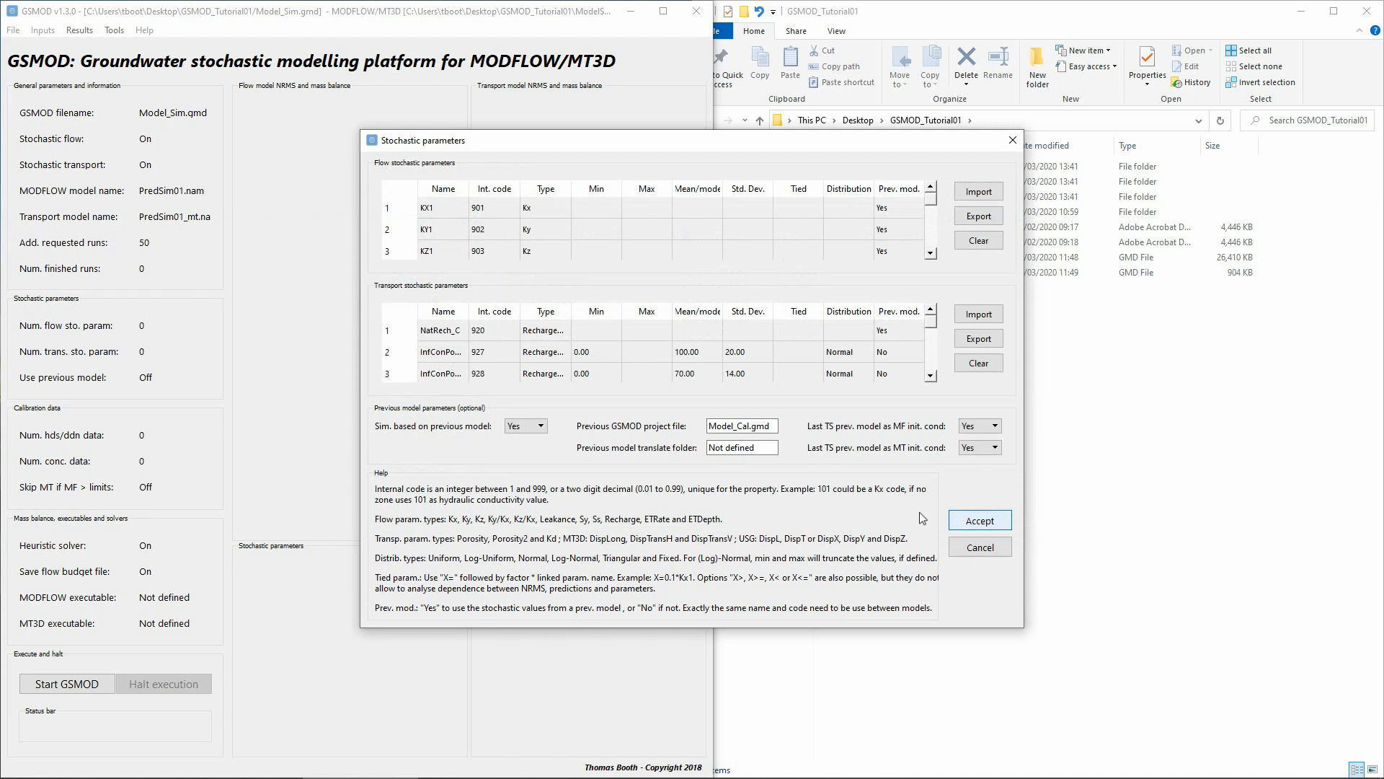
- Set the previous model translate folder to Calibration01_RunFiles and accept the stochastic parameters
left_click(762, 448)
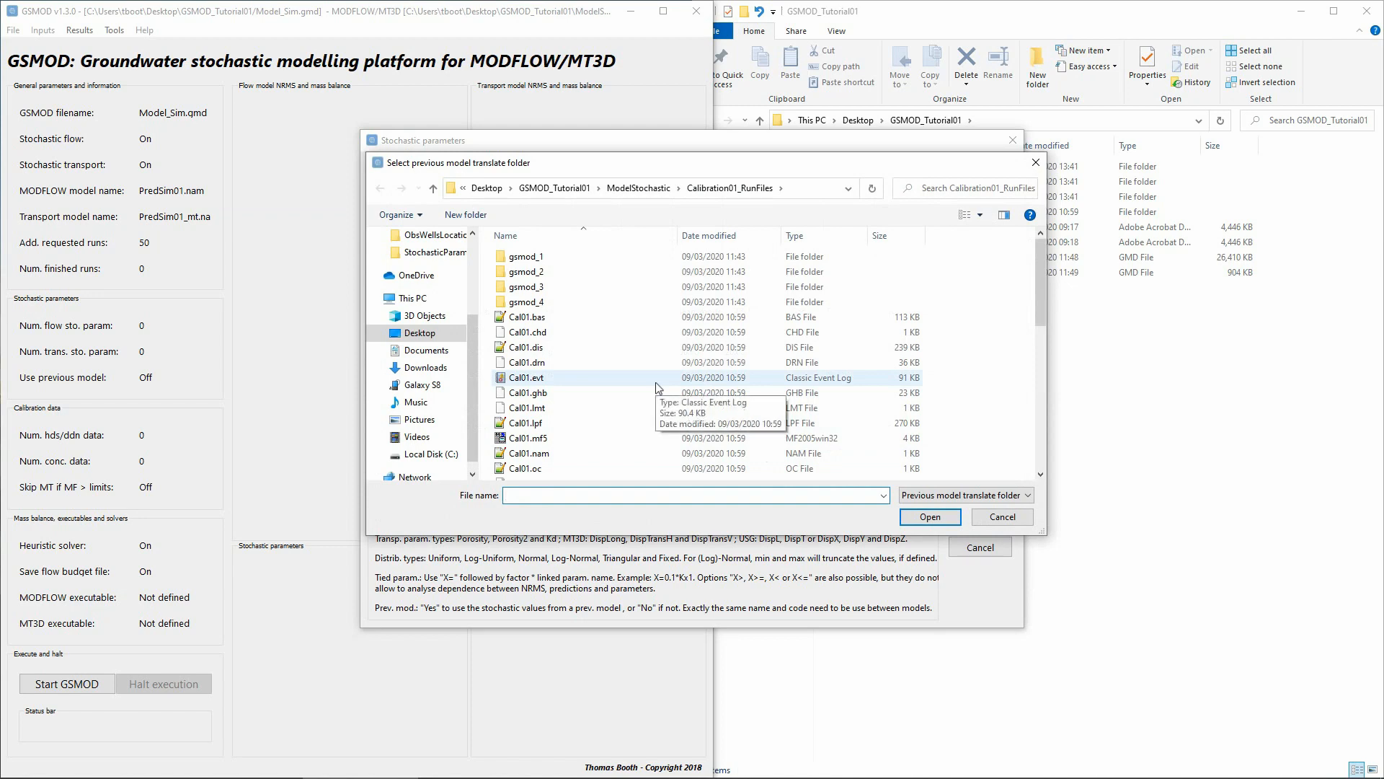
double_click(656, 382)
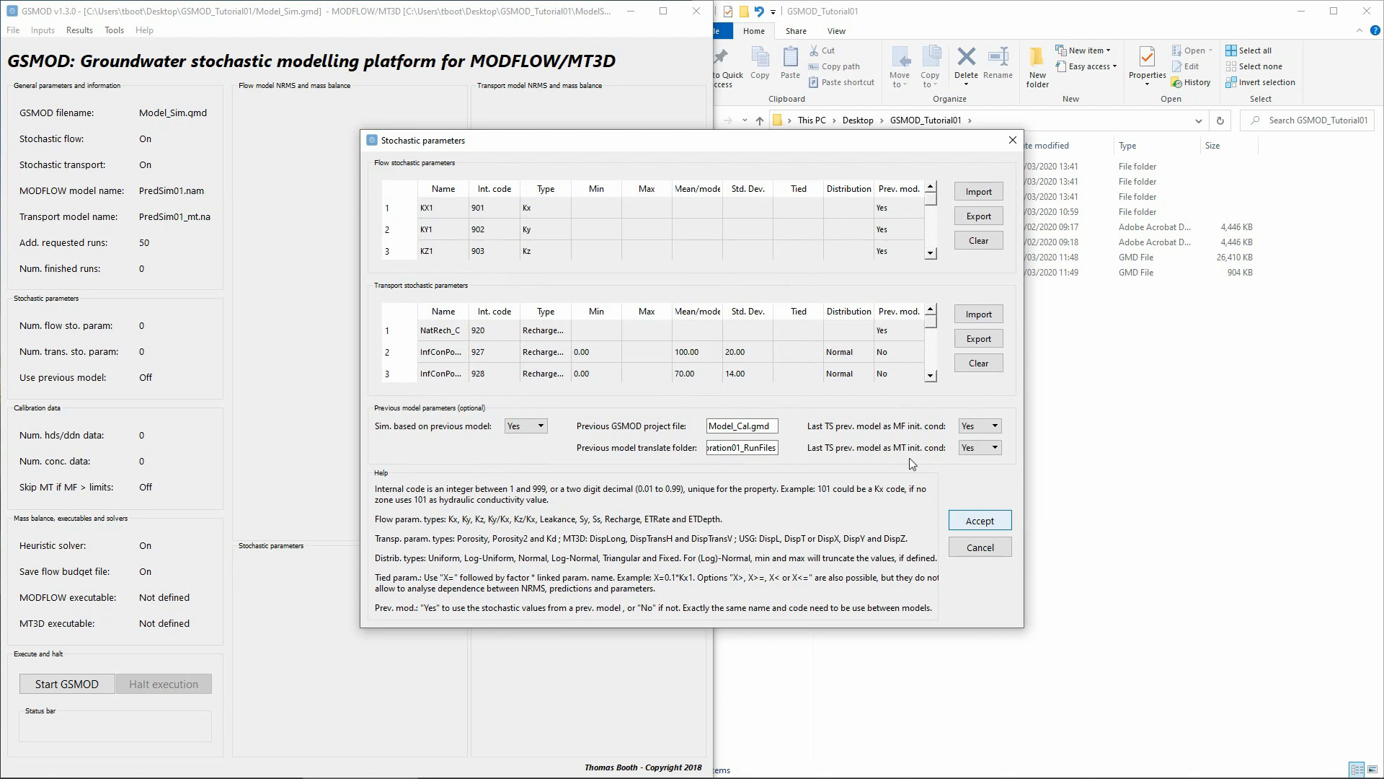
left_click(980, 520)
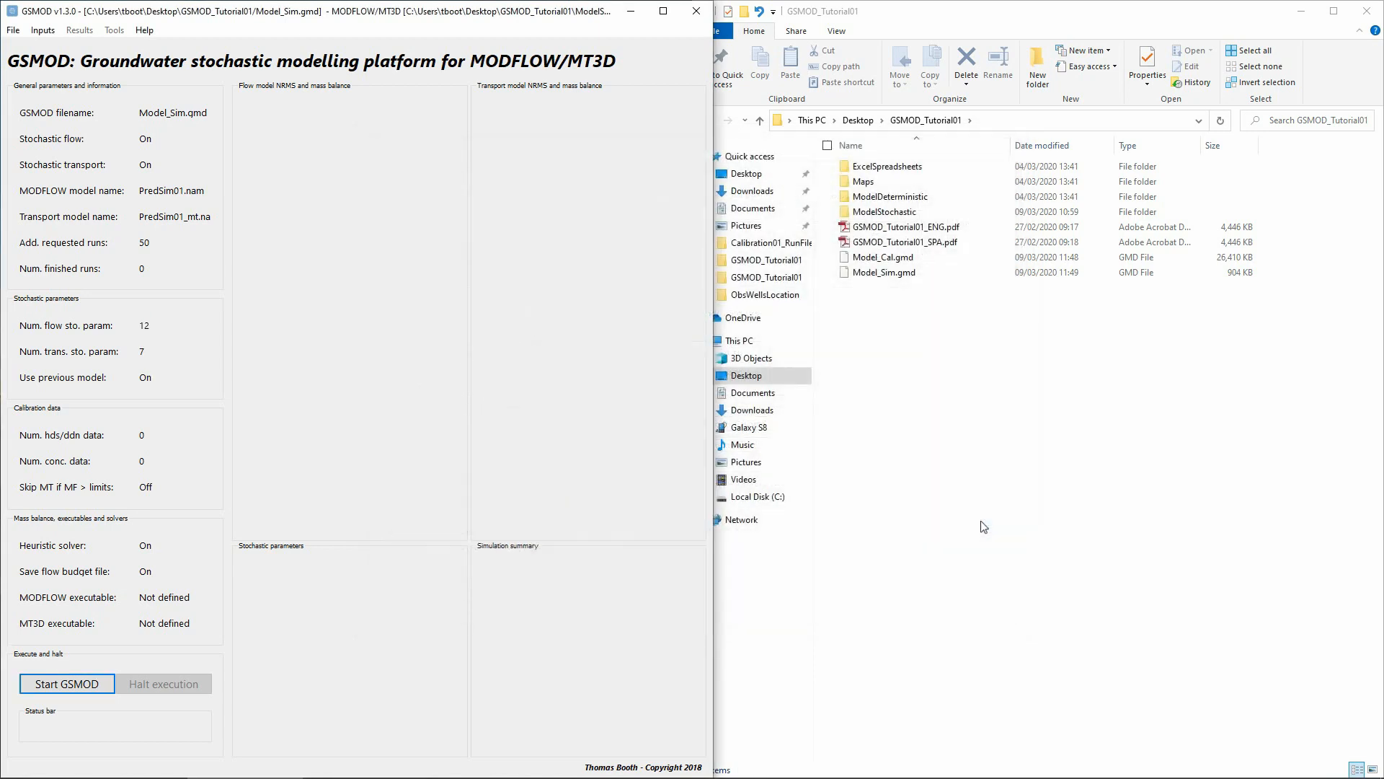
- Review the calibration data carried over from the previous model and accept it unchanged
left_click(42, 30)
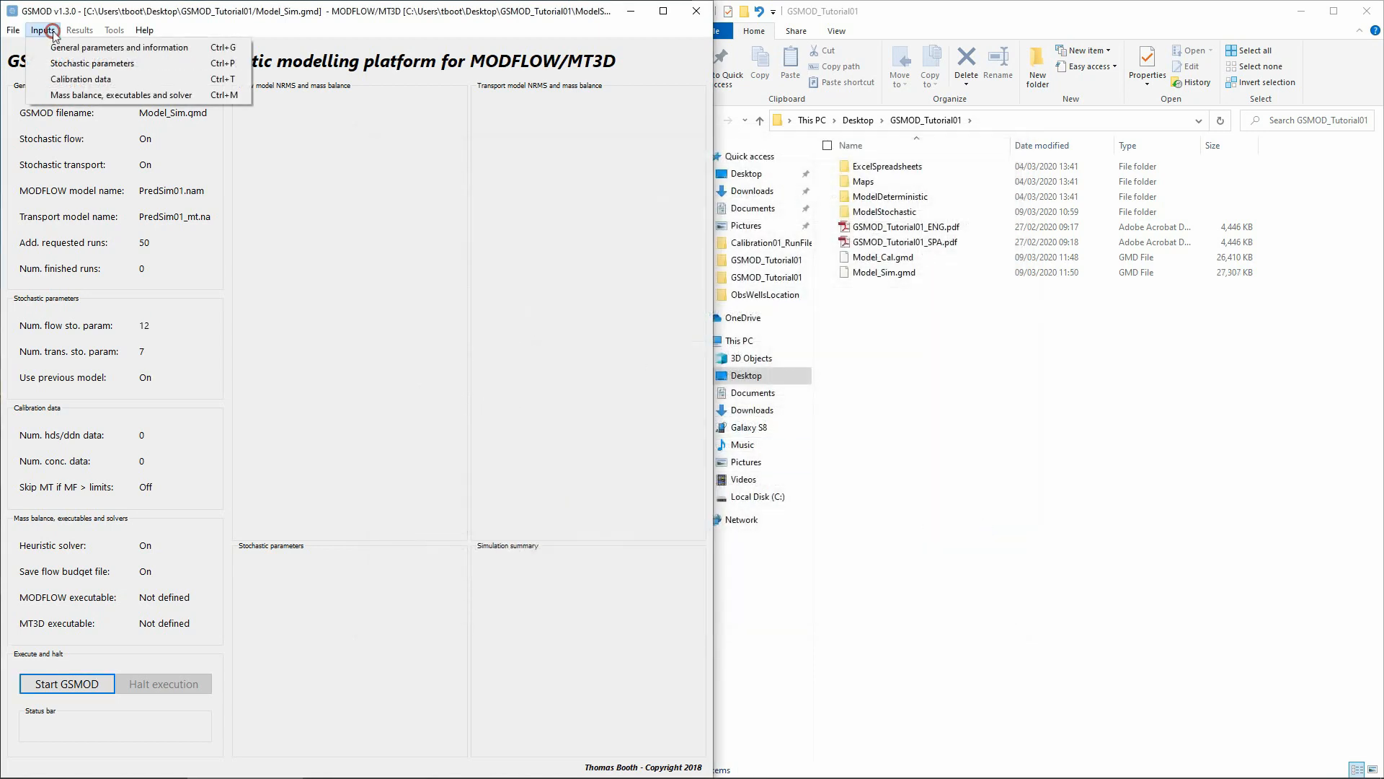
left_click(58, 81)
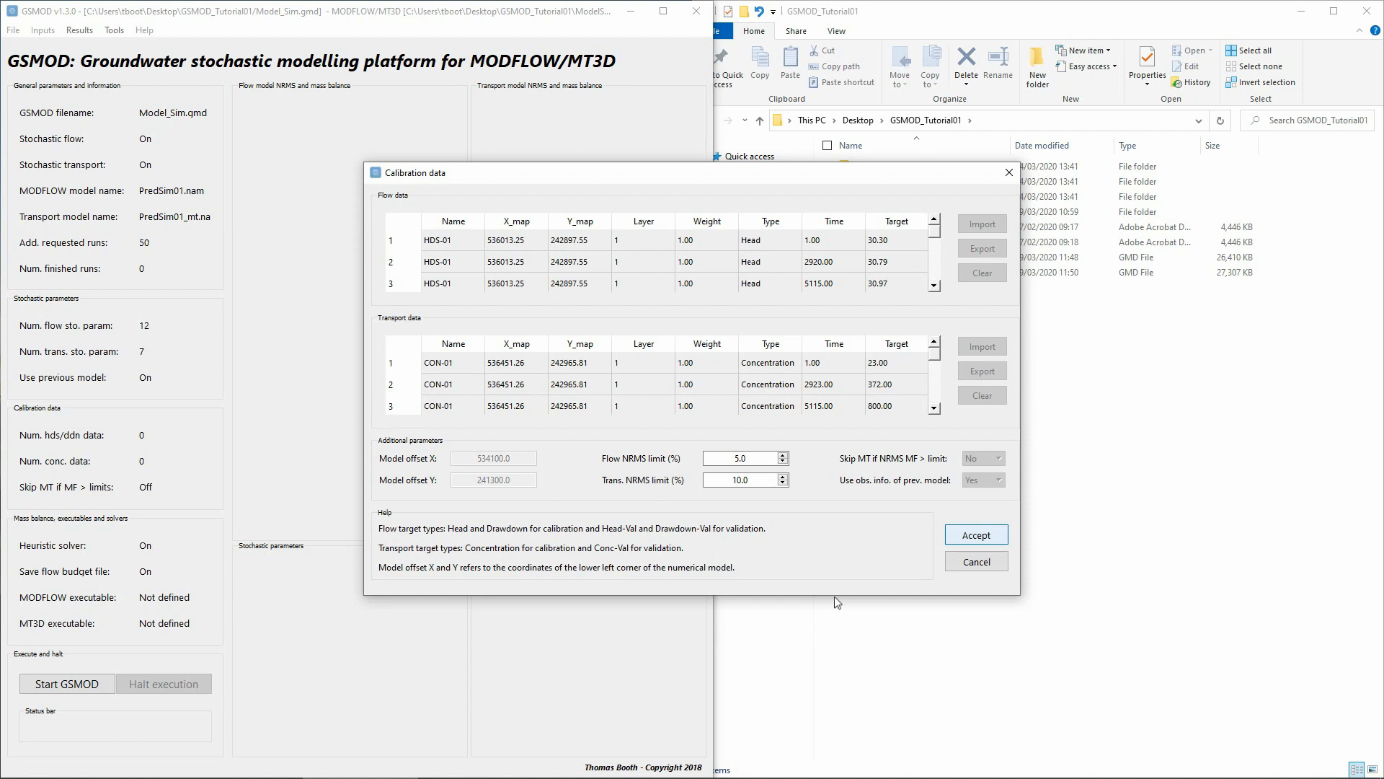
left_click(1000, 534)
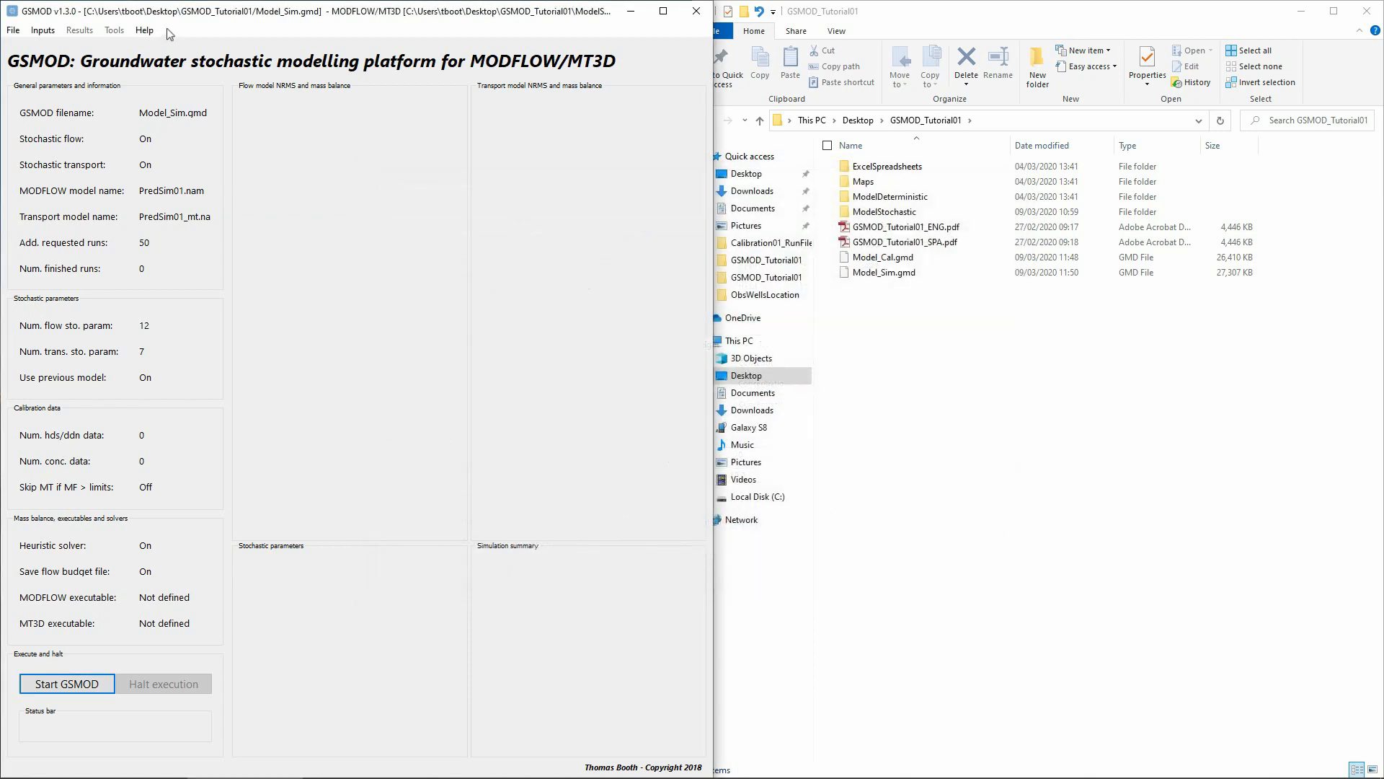
- Select mf2005.exe as the flow executable and mt3dms5b.exe as the transport executable, and start the stochastic run
left_click(44, 30)
left_click(108, 93)
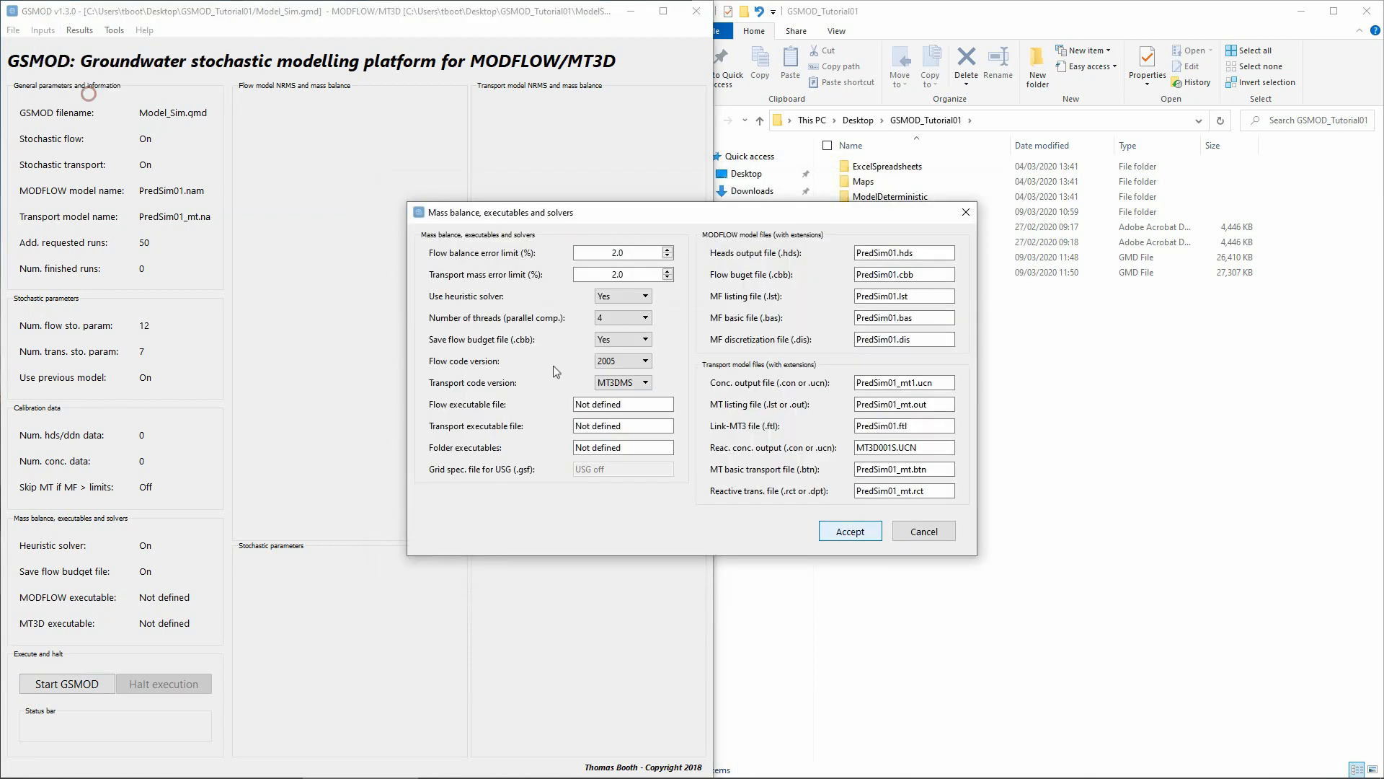
left_click(617, 403)
double_click(658, 340)
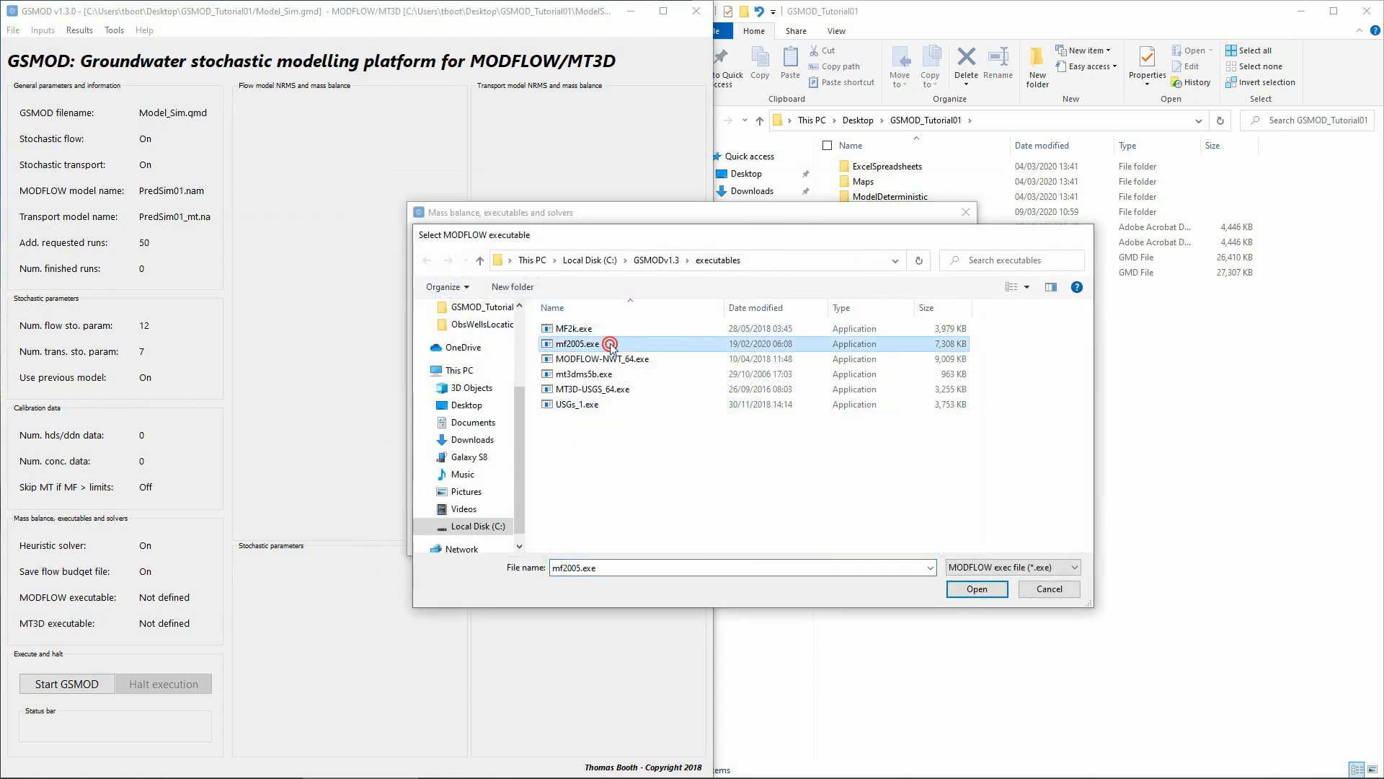
left_click(634, 427)
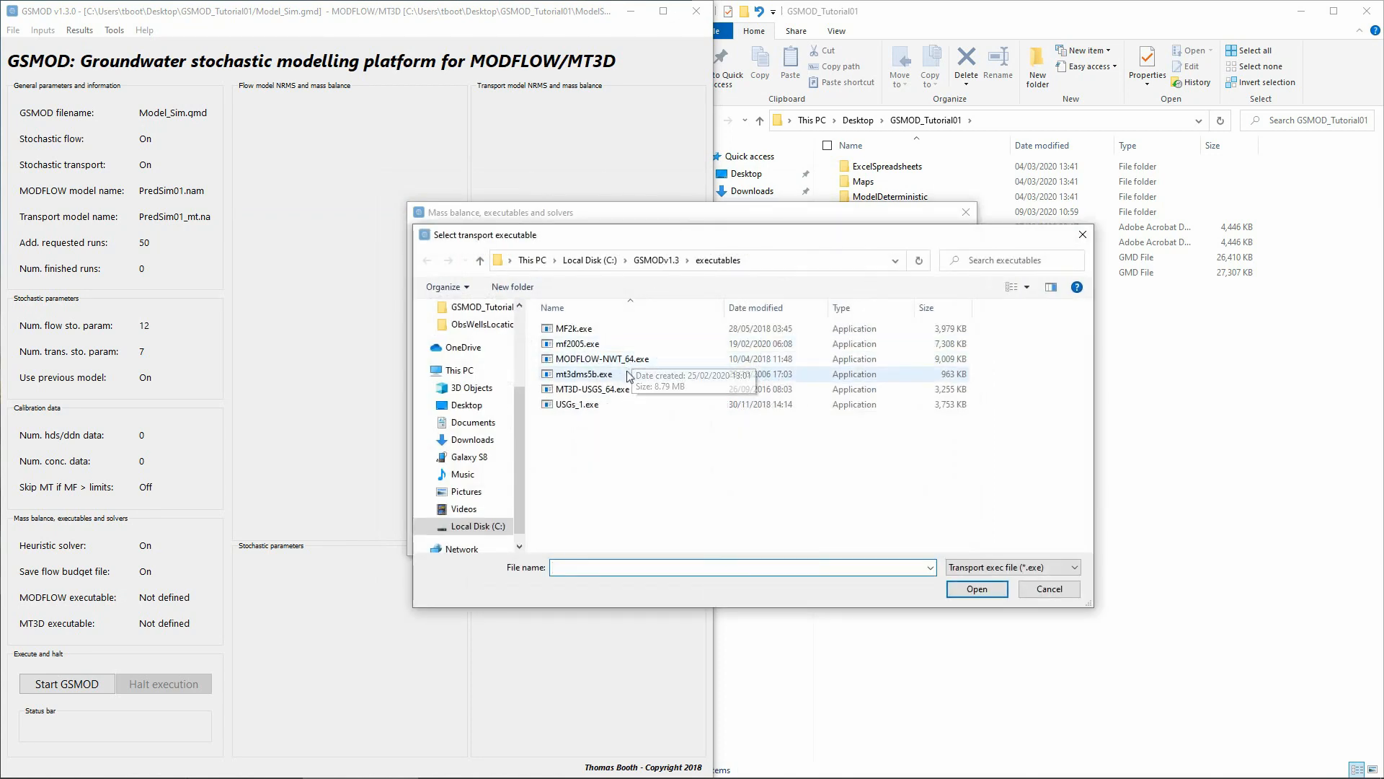
double_click(626, 371)
left_click(870, 532)
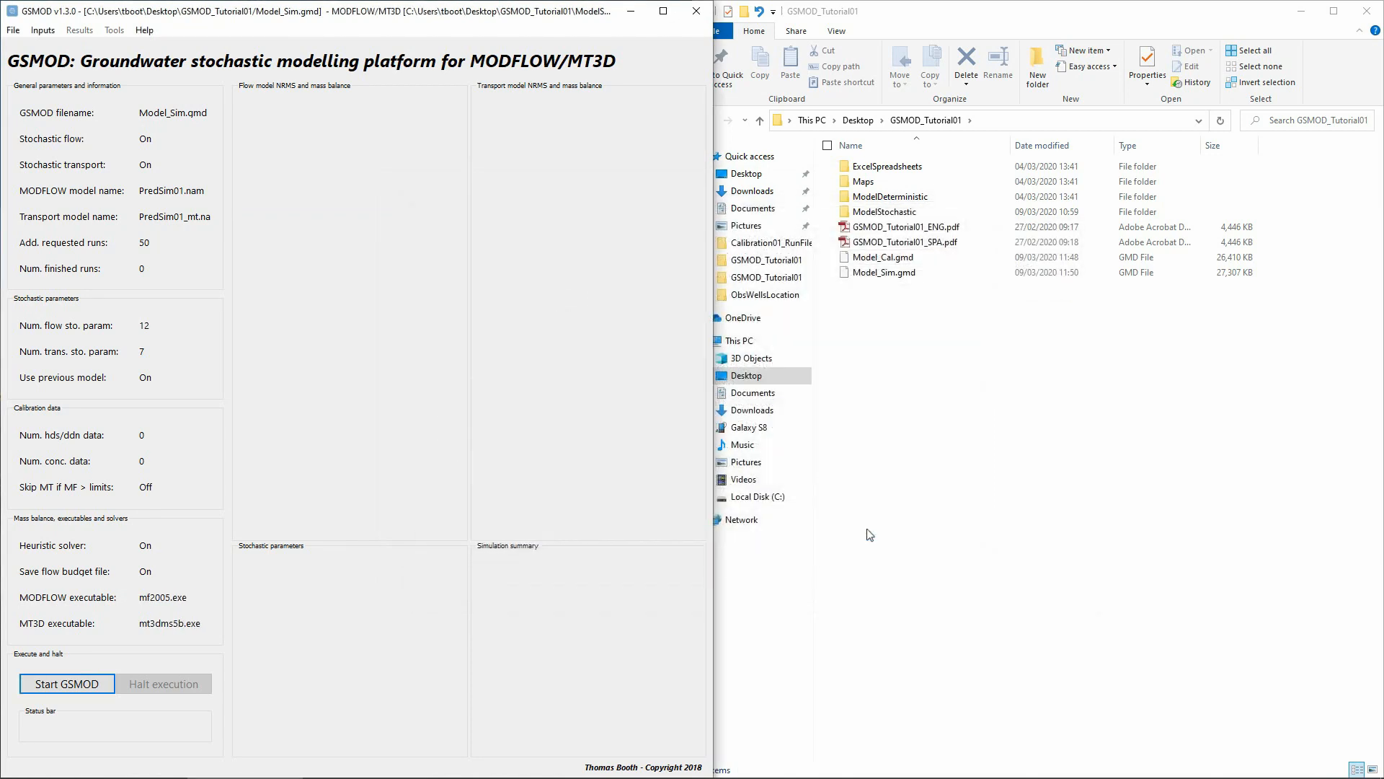
left_click(80, 681)
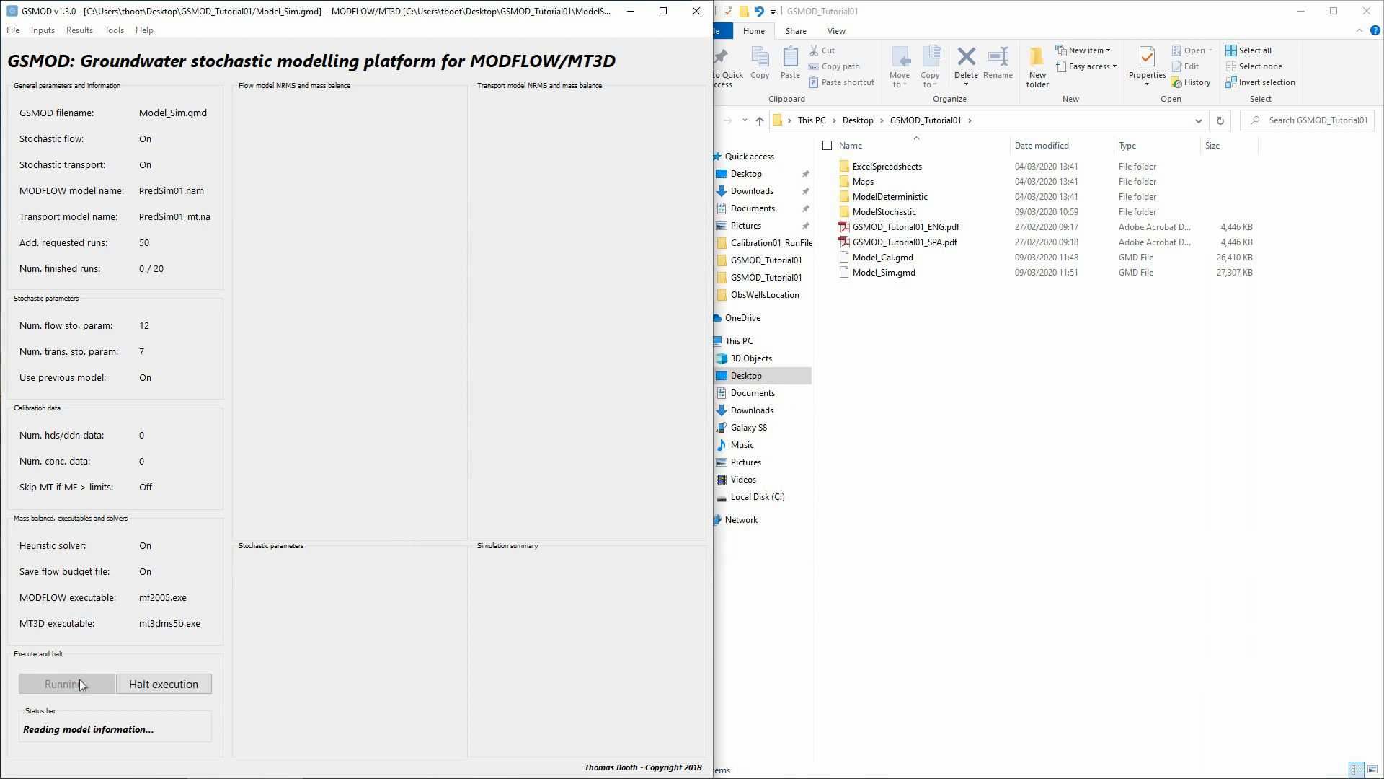